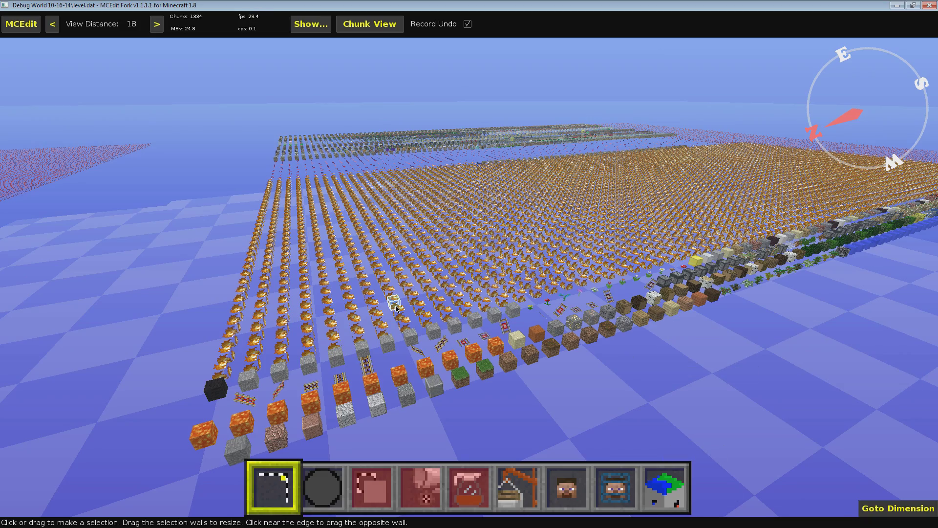
{"action": "right_click", "coordinate": [428, 321]}
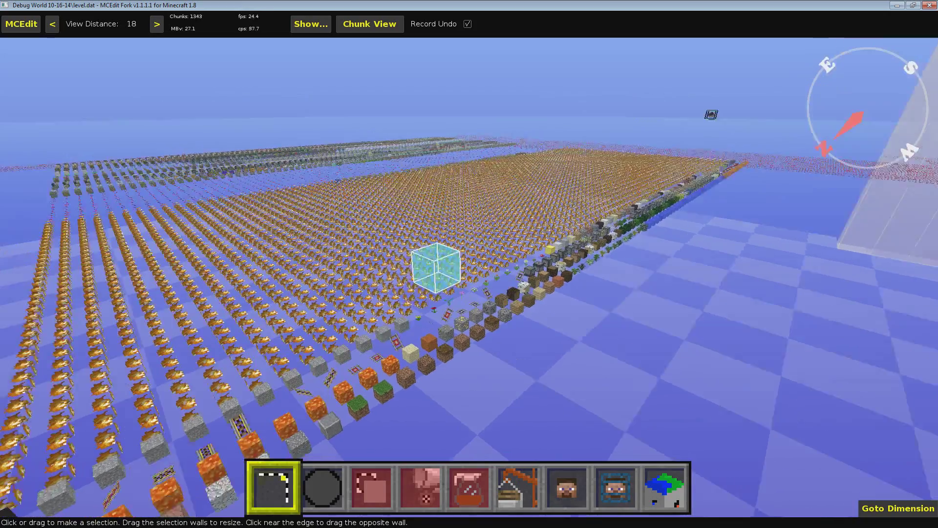
{"action": "right_click_drag", "start_coordinate": [435, 266], "coordinate": [423, 322]}
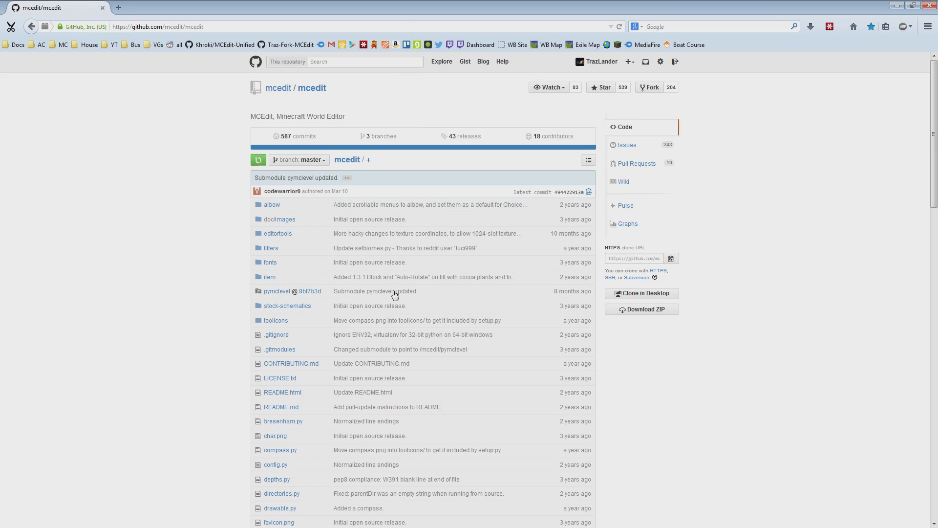
Step: Look through the file list of the mcedit/mcedit repository on GitHub, then return to MCEdit
{"action": "scroll", "coordinate": [272, 312], "scroll_direction": "down", "scroll_amount": 1}
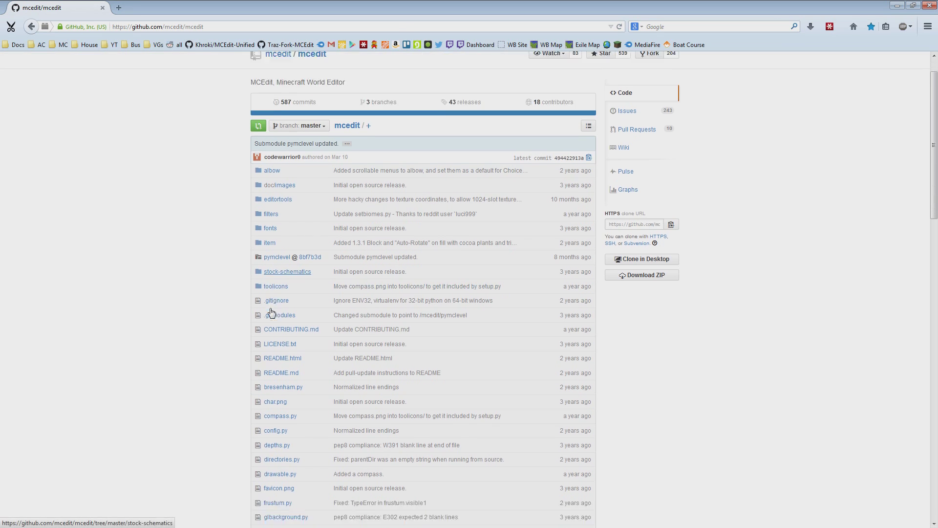
{"action": "scroll", "coordinate": [270, 307], "scroll_direction": "down", "scroll_amount": 2}
{"action": "scroll", "coordinate": [237, 285], "scroll_direction": "up", "scroll_amount": 3}
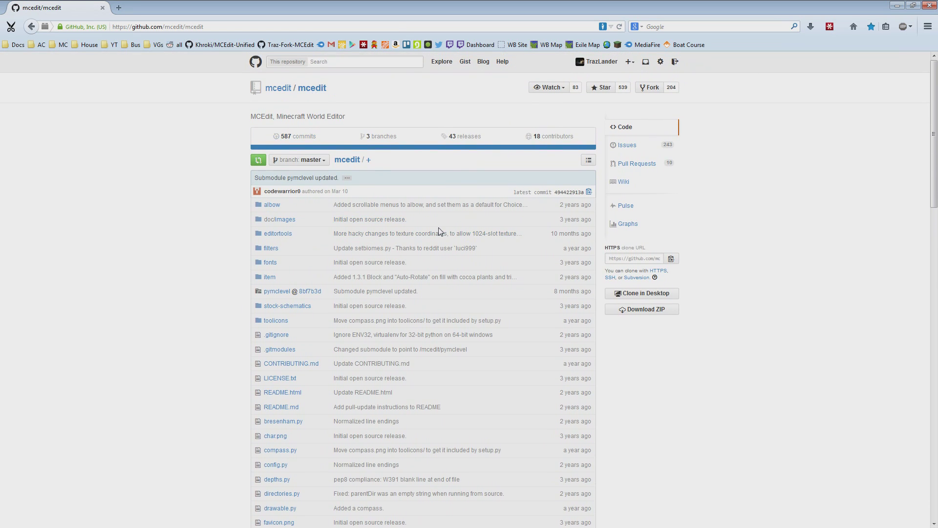
{"action": "left_click_drag", "start_coordinate": [308, 4], "coordinate": [919, 25]}
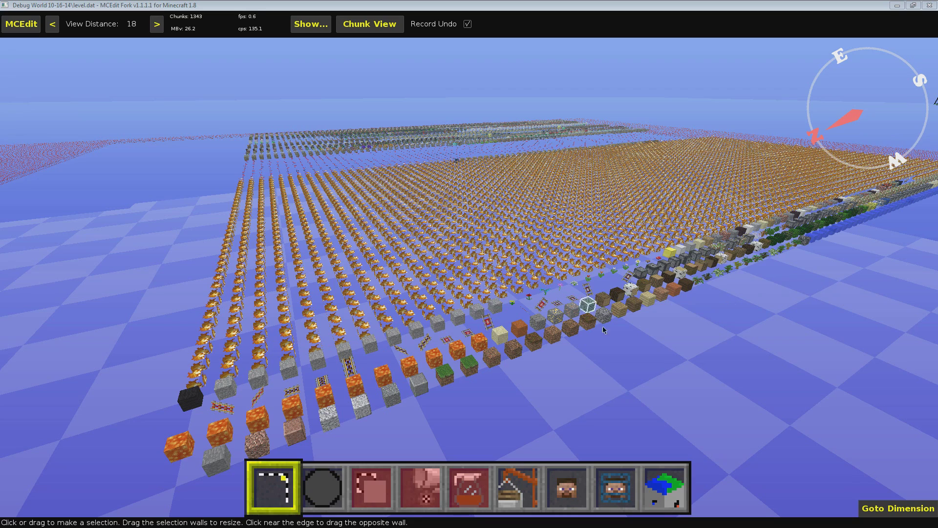
{"action": "right_click_drag", "start_coordinate": [607, 325], "coordinate": [608, 307]}
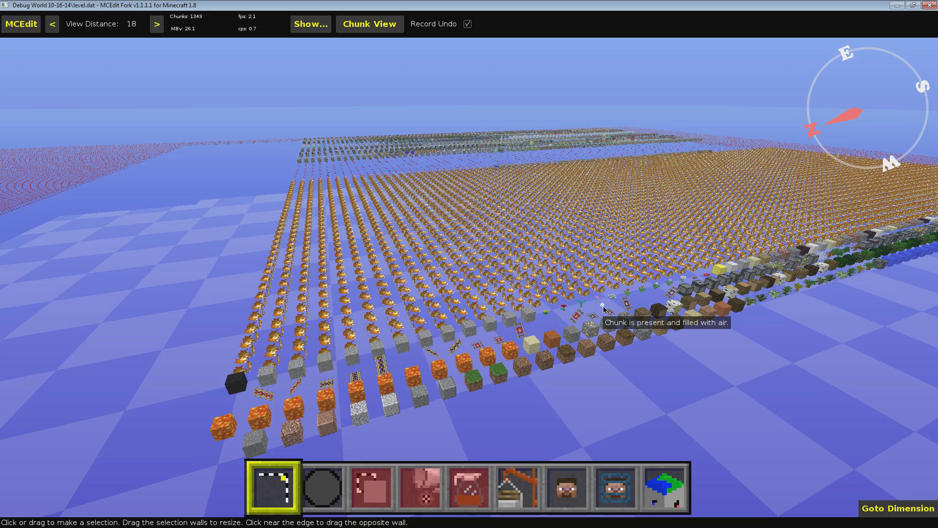
{"action": "right_click_drag", "start_coordinate": [512, 352], "coordinate": [528, 364]}
{"action": "key", "text": "w"}
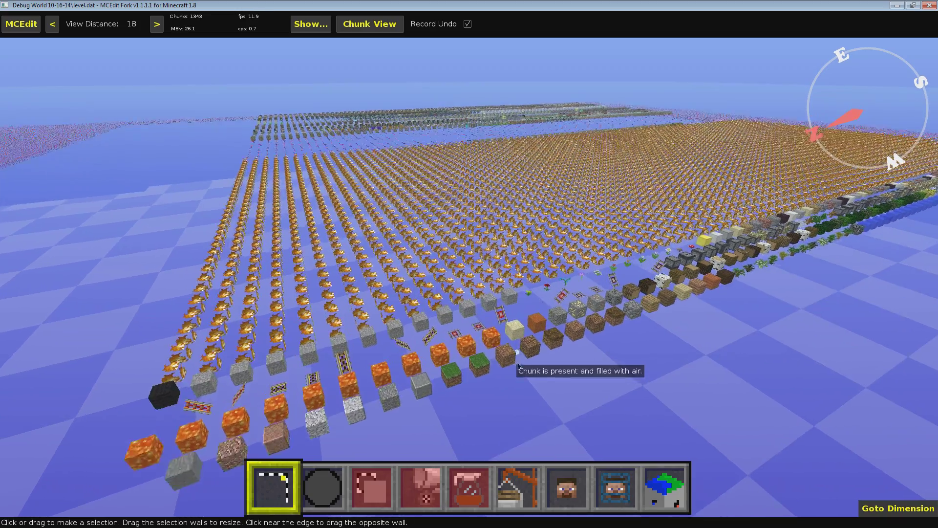
{"action": "key", "text": "s"}
{"action": "key", "text": "z"}
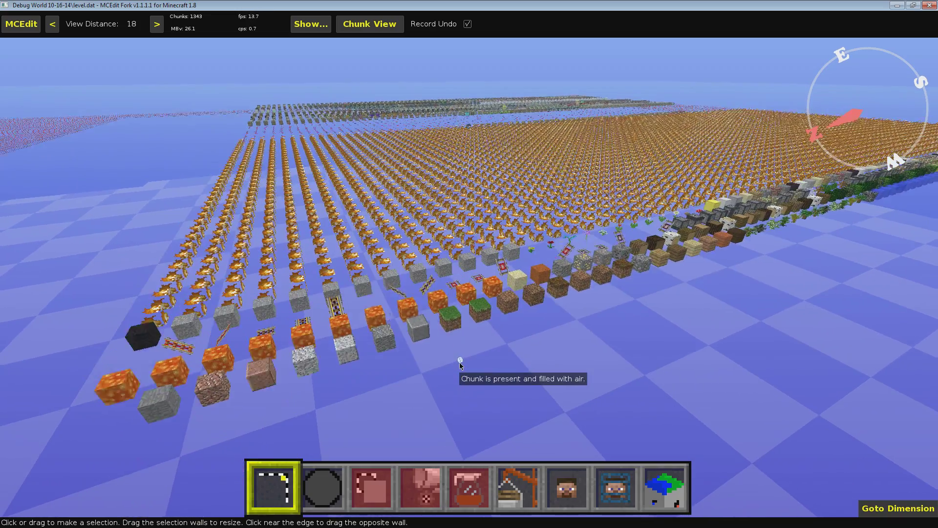
{"action": "key", "text": "q"}
{"action": "key", "text": "q"}
{"action": "key", "text": "z"}
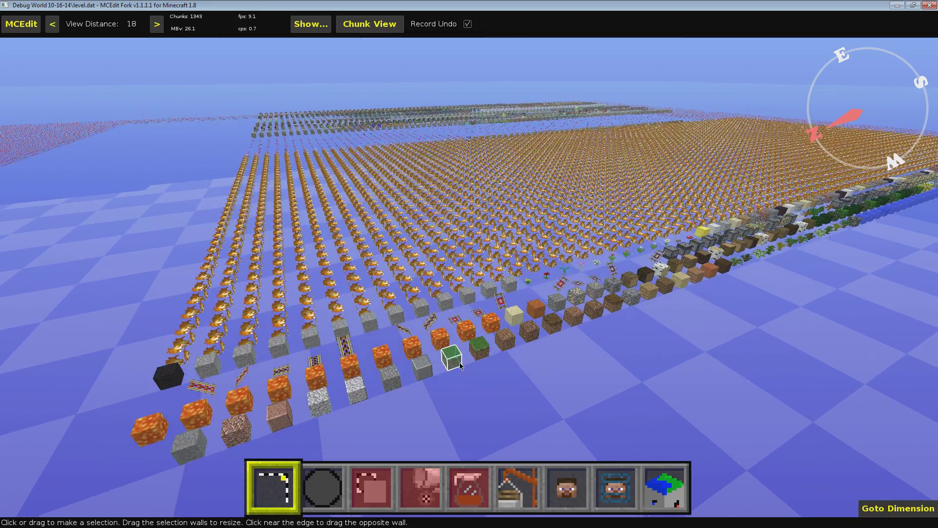
{"action": "key", "text": "s"}
{"action": "key", "text": "w"}
{"action": "key", "text": "a"}
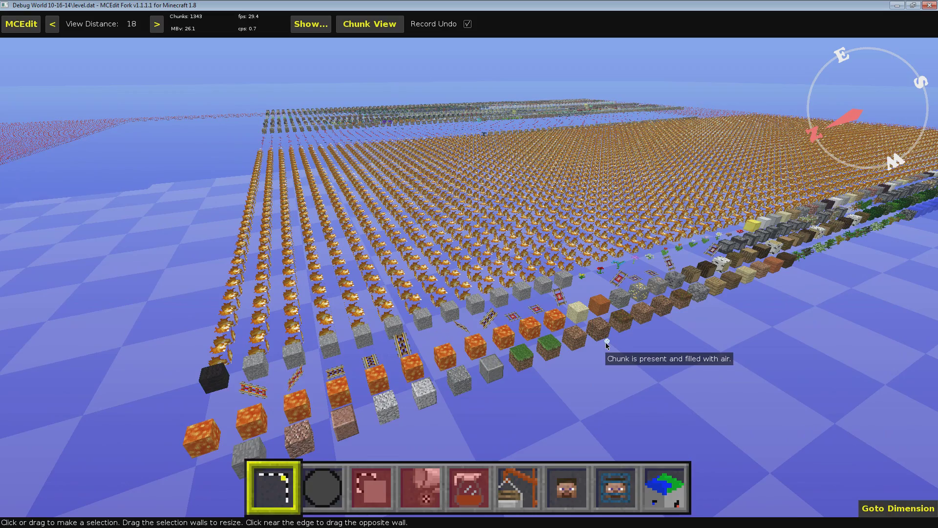
{"action": "mouse_move", "coordinate": [606, 345]}
{"action": "right_mouse_down"}
{"action": "mouse_move", "coordinate": [661, 105]}
{"action": "mouse_move", "coordinate": [606, 344]}
{"action": "right_mouse_up"}
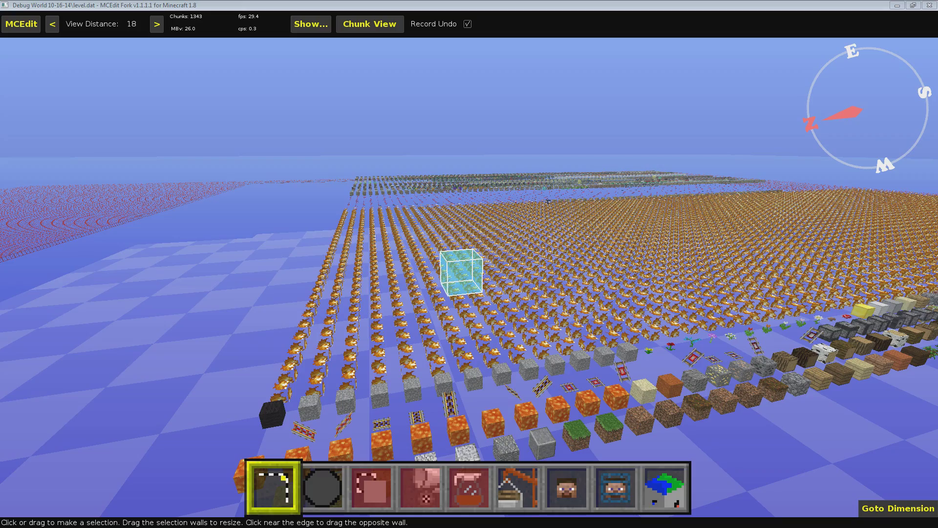
Step: Fly in to the front row of the debug world and inspect the stone variant blocks
{"action": "right_click_drag", "start_coordinate": [500, 233], "coordinate": [455, 329]}
{"action": "key", "text": "a"}
{"action": "key", "text": "d"}
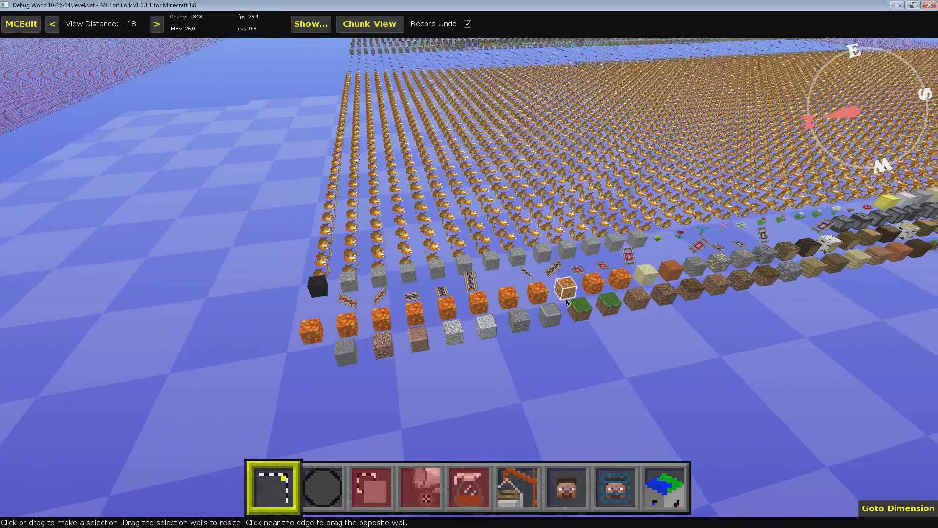
{"action": "mouse_move", "coordinate": [565, 286]}
{"action": "right_mouse_down"}
{"action": "mouse_move", "coordinate": [552, 293]}
{"action": "mouse_move", "coordinate": [542, 356]}
{"action": "mouse_move", "coordinate": [574, 313]}
{"action": "mouse_move", "coordinate": [572, 291]}
{"action": "right_mouse_up"}
{"action": "key", "text": "w"}
{"action": "key", "text": "space"}
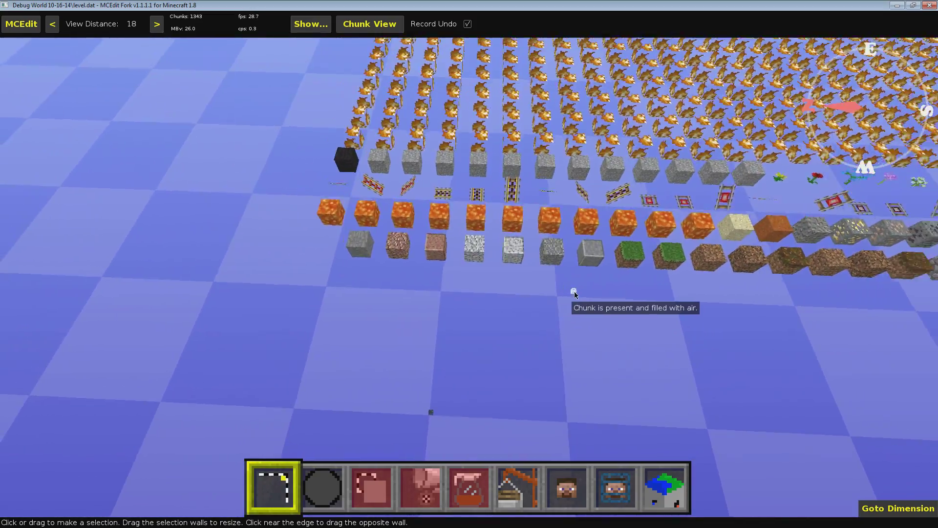
{"action": "key", "text": "d"}
{"action": "key", "text": "w"}
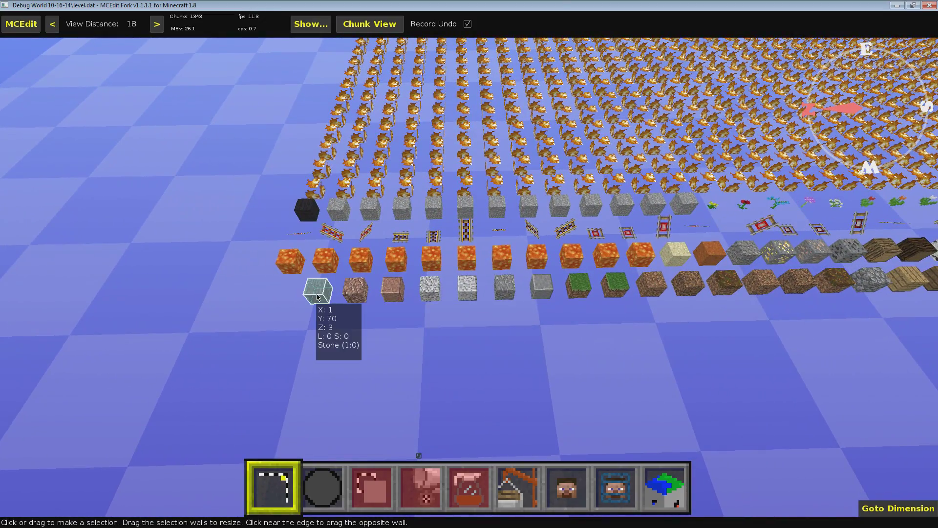
{"action": "mouse_move", "coordinate": [387, 286]}
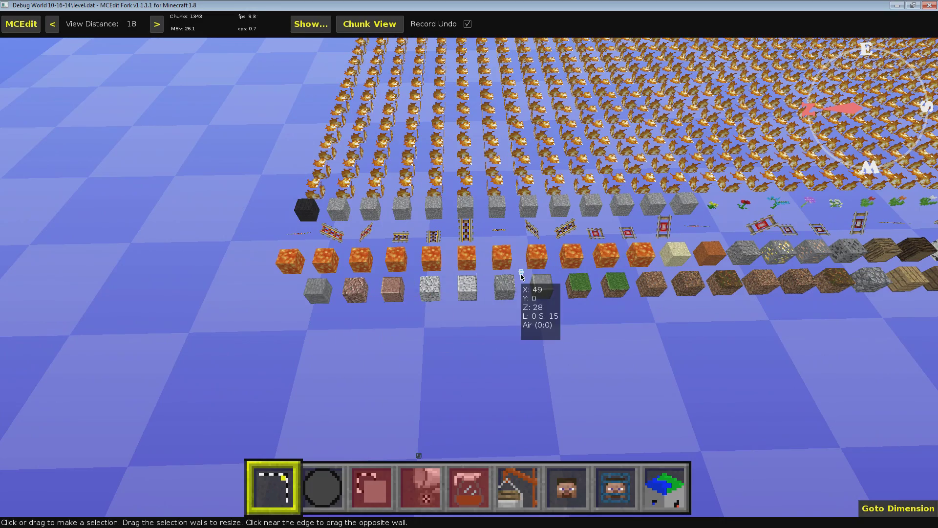
{"action": "key", "text": "w"}
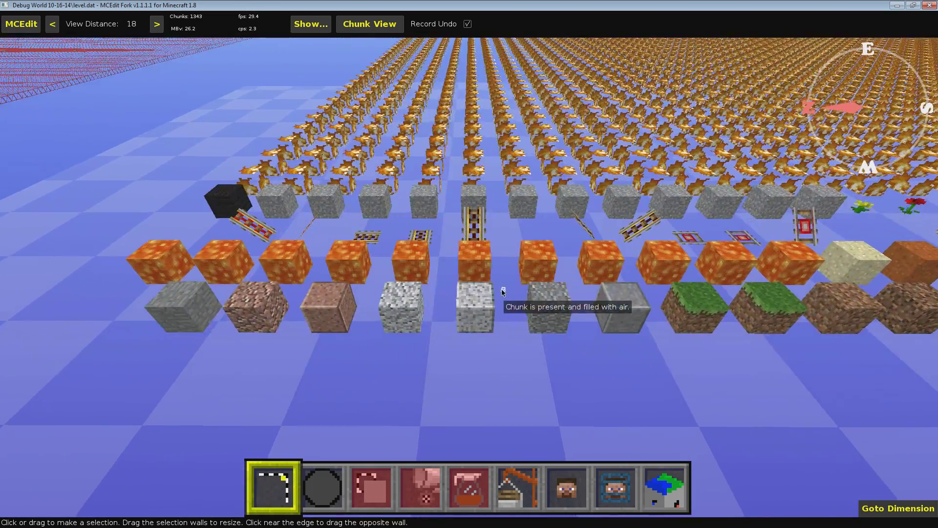
{"action": "key", "text": "w"}
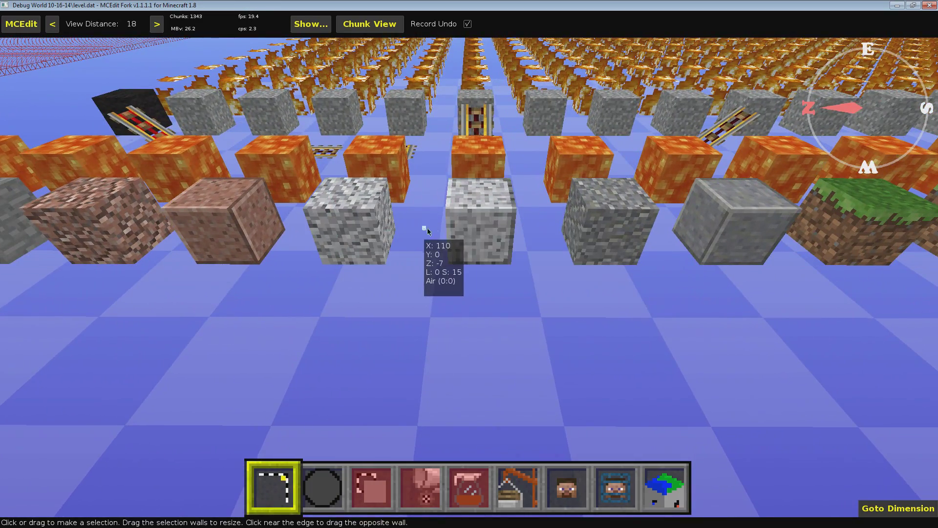
Step: Select the polished diorite block and examine the block names and IDs offered for filling, without applying a fill
{"action": "left_click", "coordinate": [478, 212]}
{"action": "key", "text": "4"}
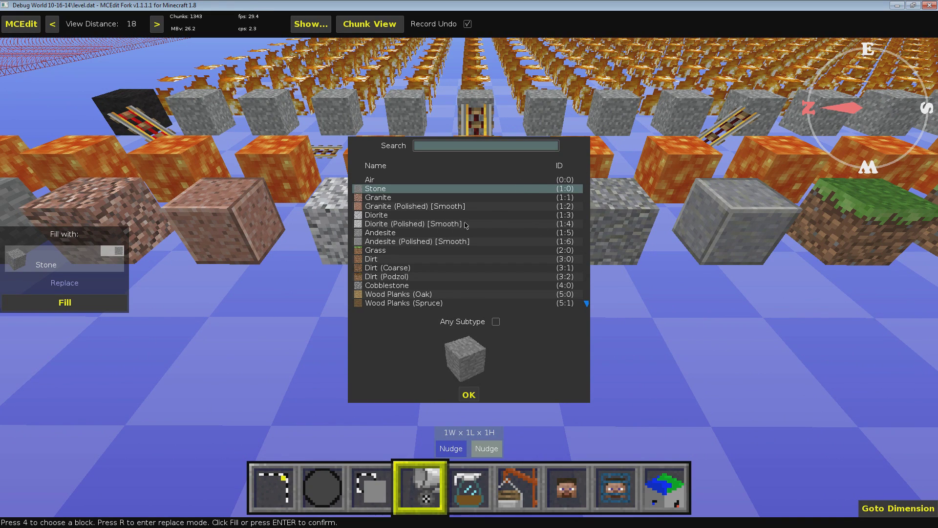
{"action": "left_click", "coordinate": [567, 181]}
{"action": "left_click", "coordinate": [569, 206]}
{"action": "left_click", "coordinate": [569, 223]}
{"action": "left_click", "coordinate": [569, 259]}
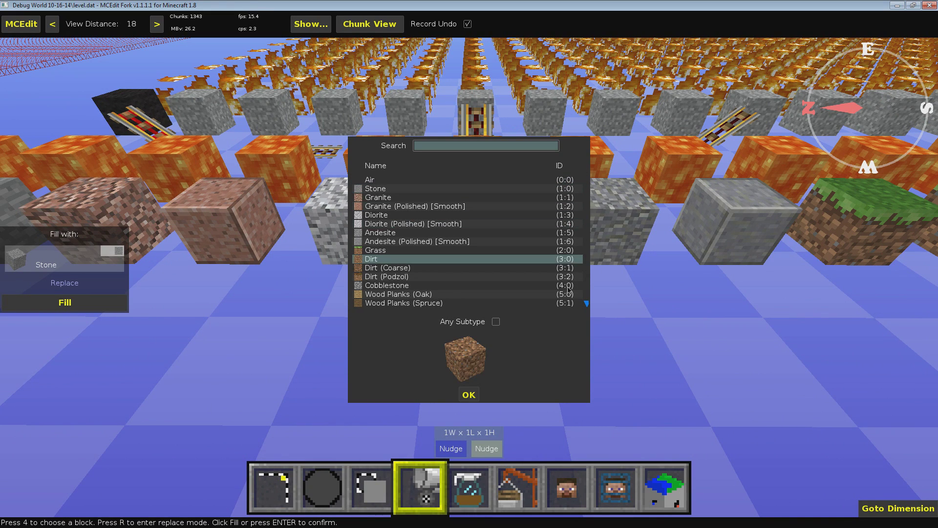
{"action": "left_click", "coordinate": [568, 294]}
{"action": "left_click", "coordinate": [566, 241]}
{"action": "left_click", "coordinate": [567, 215]}
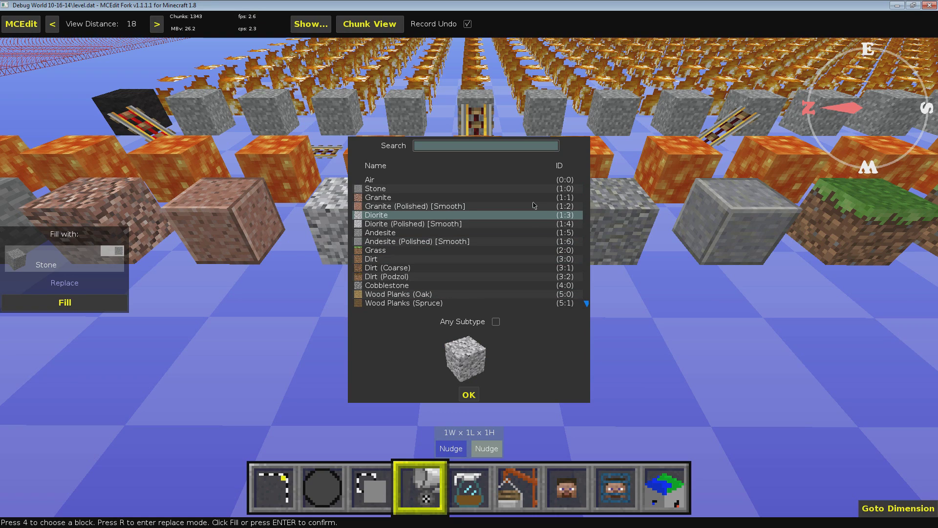
{"action": "left_click", "coordinate": [496, 242]}
{"action": "left_click", "coordinate": [511, 285]}
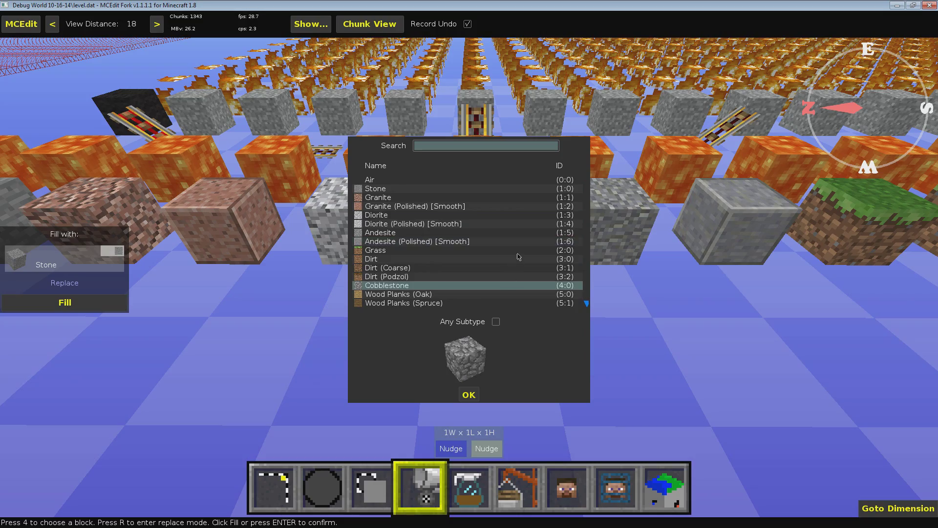
{"action": "left_click", "coordinate": [518, 251]}
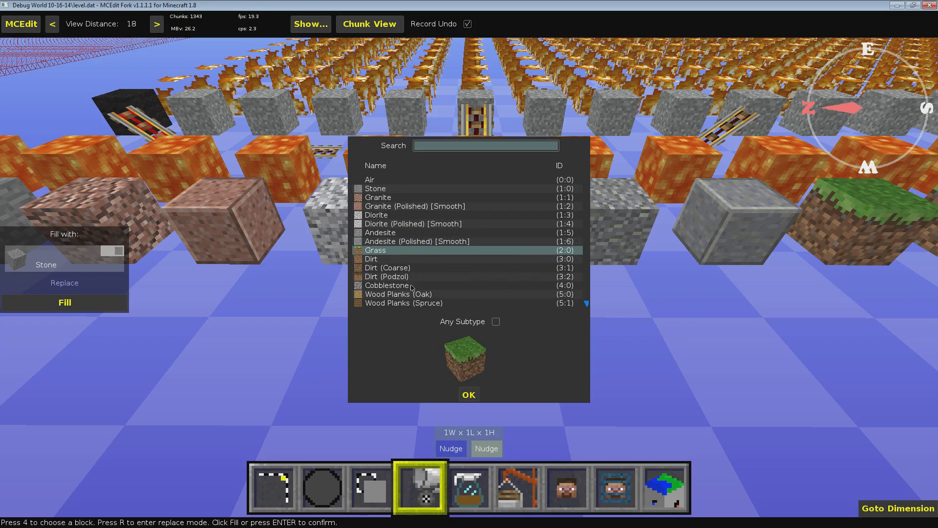
{"action": "key", "text": "Escape"}
{"action": "key", "text": "1"}
{"action": "right_click", "coordinate": [516, 249]}
{"action": "key", "text": "s"}
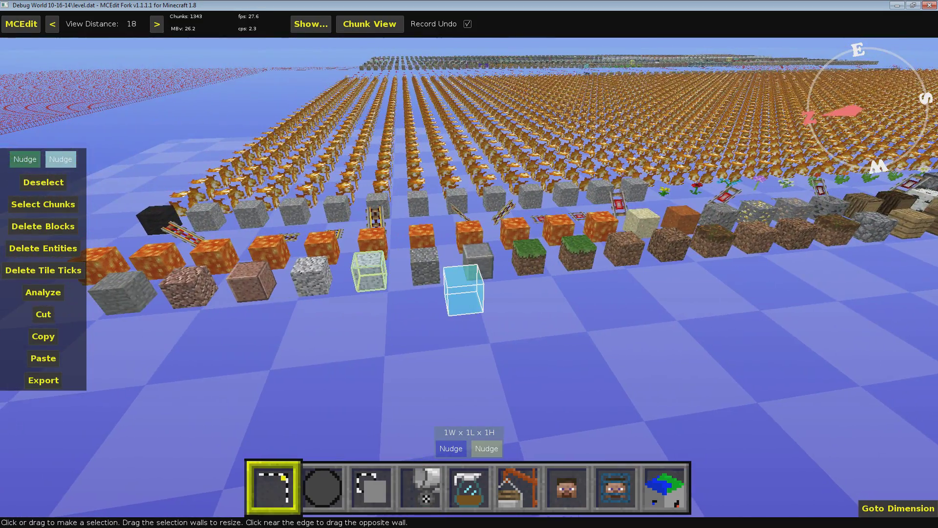
{"action": "right_click", "coordinate": [728, 283]}
{"action": "key", "text": "a"}
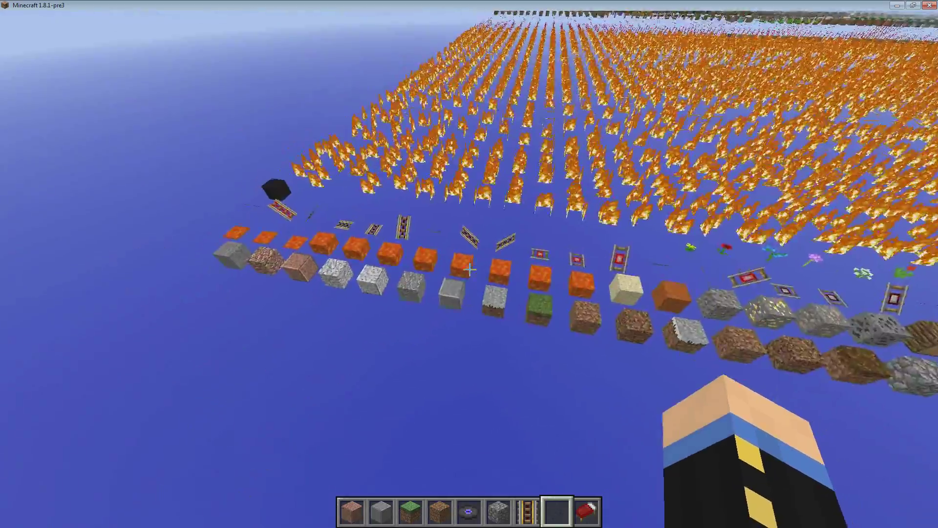
Step: In Minecraft, fly up to the andesite block and show the debug overlay to read the block's ID and variant
{"action": "key", "text": "w"}
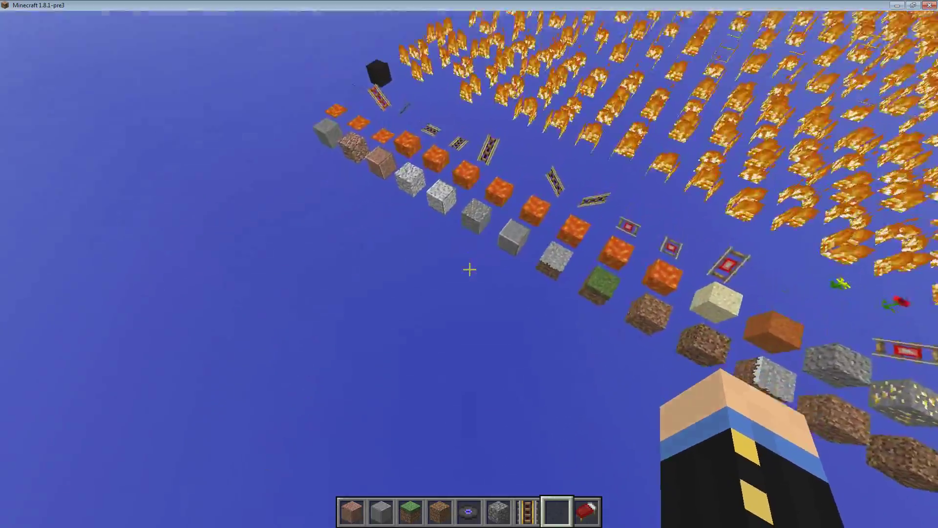
{"action": "key", "text": "F3"}
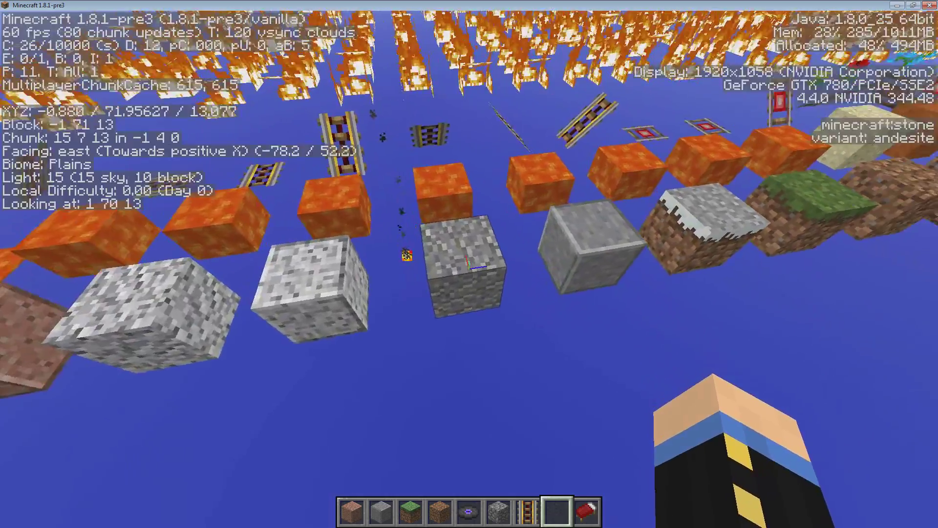
{"action": "key", "text": "shift"}
{"action": "key", "text": "space"}
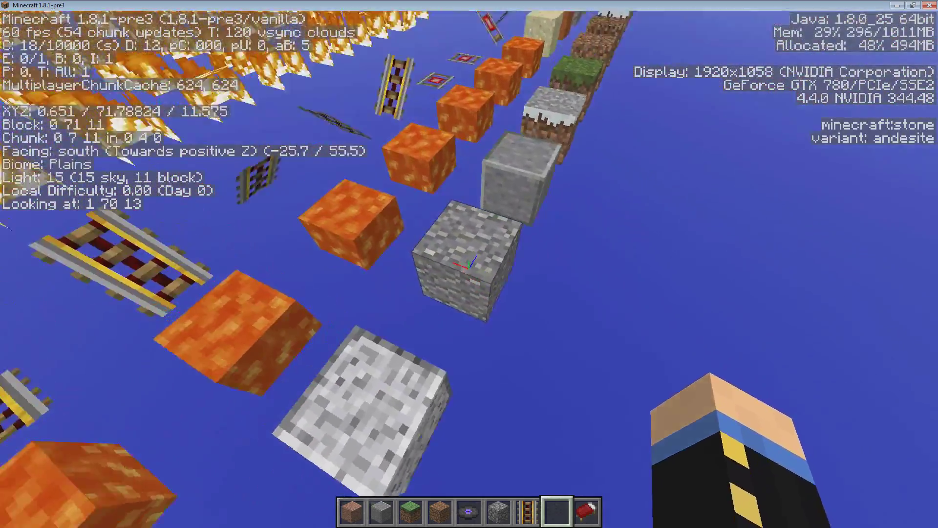
{"action": "key", "text": "t"}
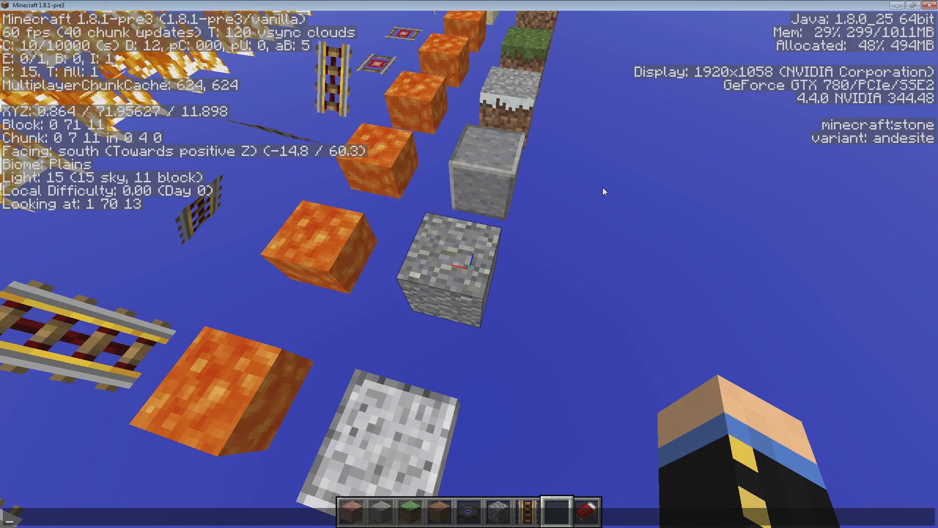
{"action": "key", "text": "Escape"}
{"action": "key", "text": "s"}
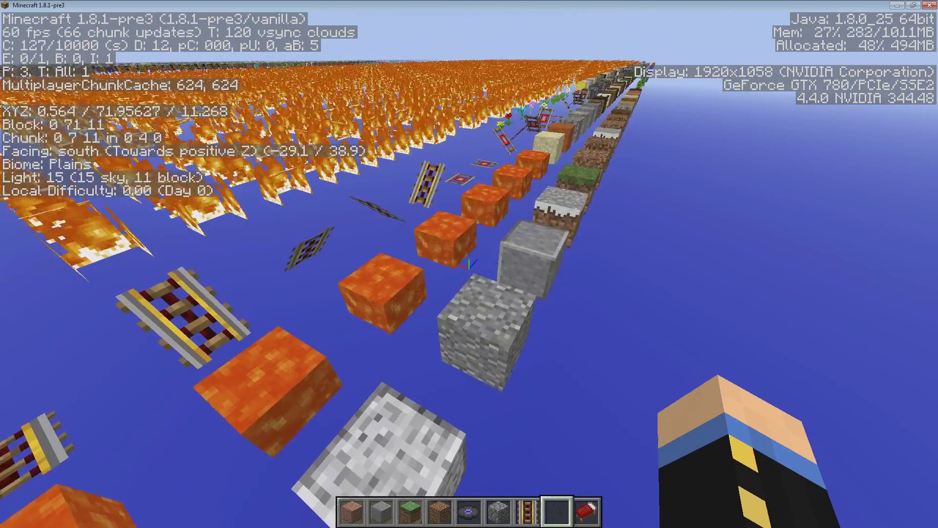
{"action": "key", "text": "w"}
{"action": "key", "text": "s"}
{"action": "key", "text": "s"}
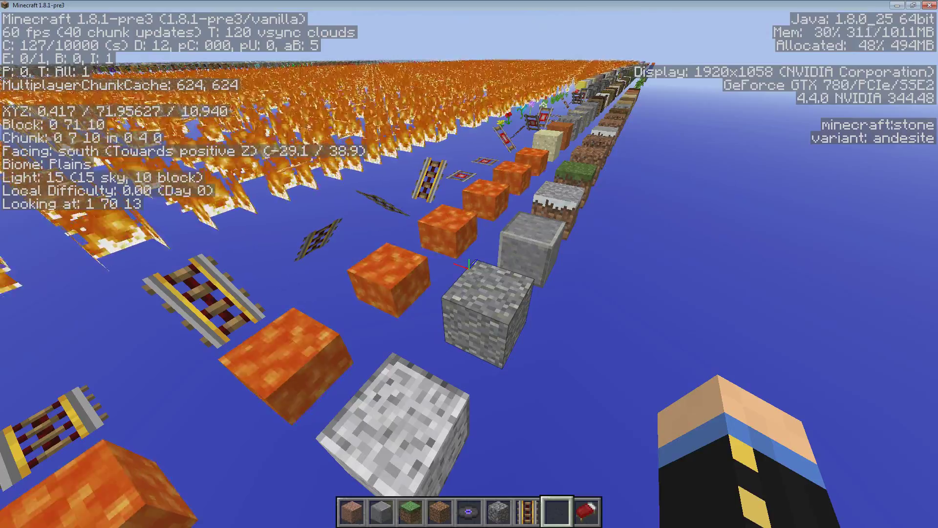
{"action": "key", "text": "d"}
{"action": "key", "text": "a"}
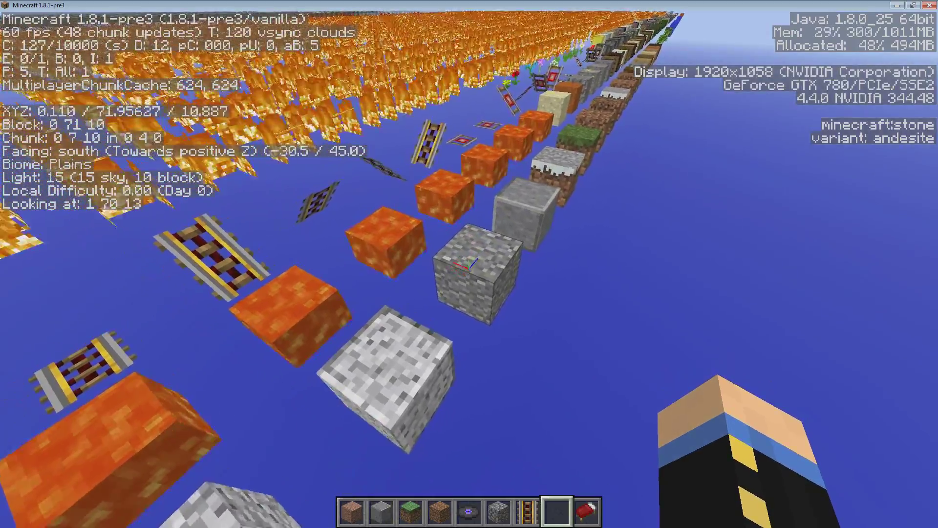
{"action": "key", "text": "w"}
{"action": "key", "text": "d"}
{"action": "key", "text": "d"}
{"action": "key", "text": "w"}
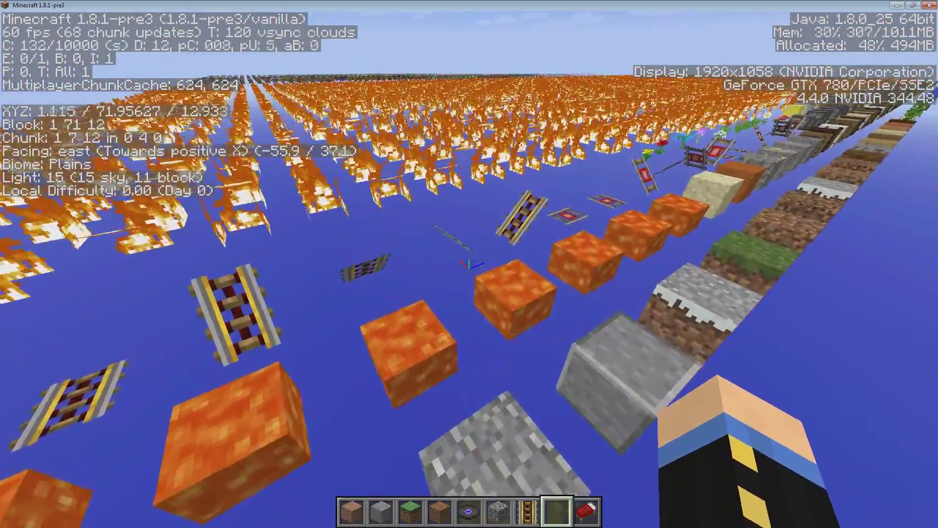
{"action": "key", "text": "s"}
{"action": "key", "text": "a"}
{"action": "key", "text": "s"}
{"action": "key", "text": "d"}
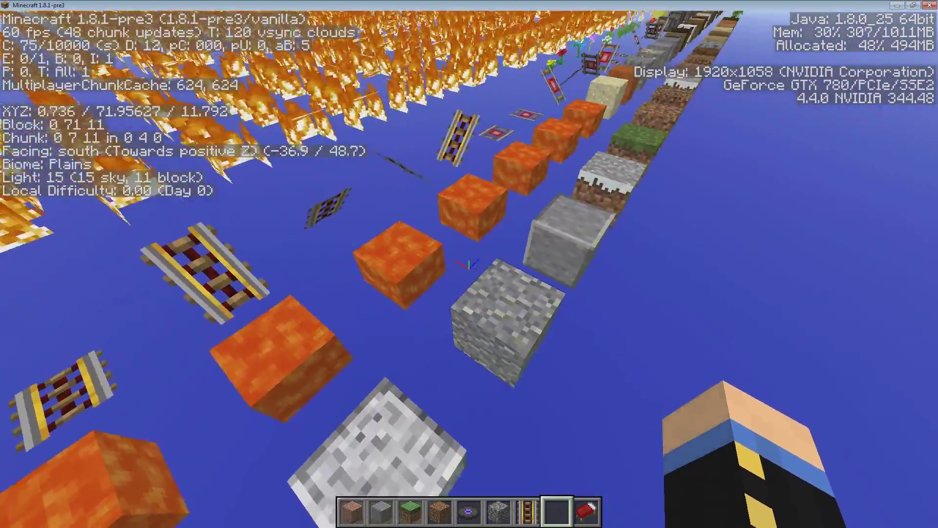
{"action": "key", "text": "s"}
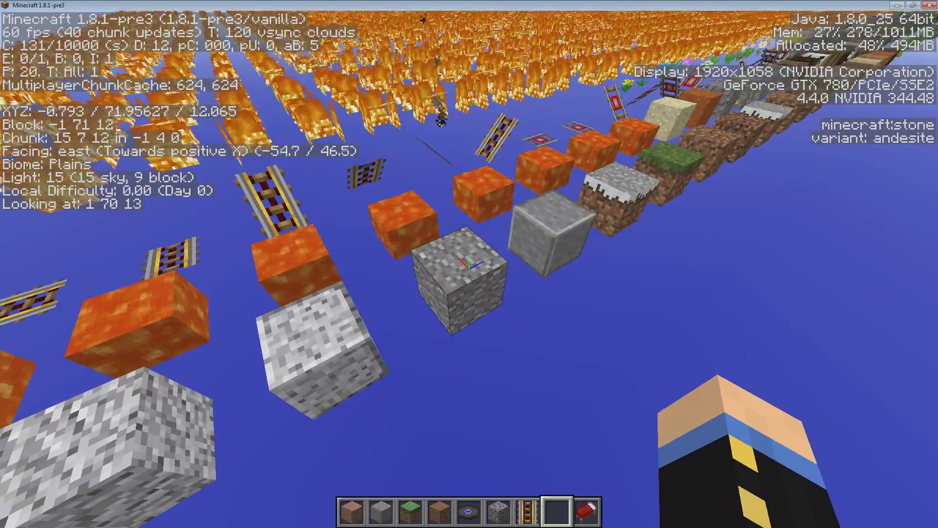
{"action": "key", "text": "d"}
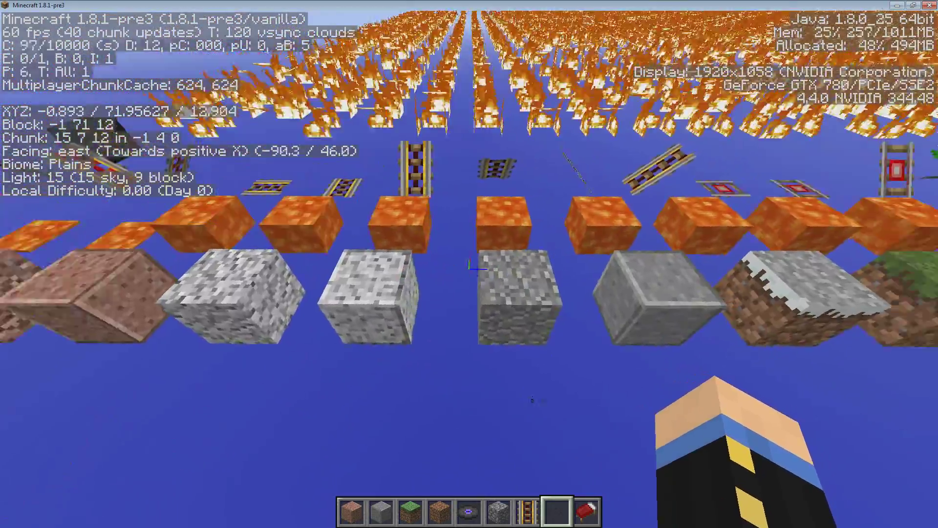
Step: Inspect the polished andesite and neighbouring front-row blocks with the debug overlay in Minecraft, then switch to MCEdit
{"action": "key", "text": "d"}
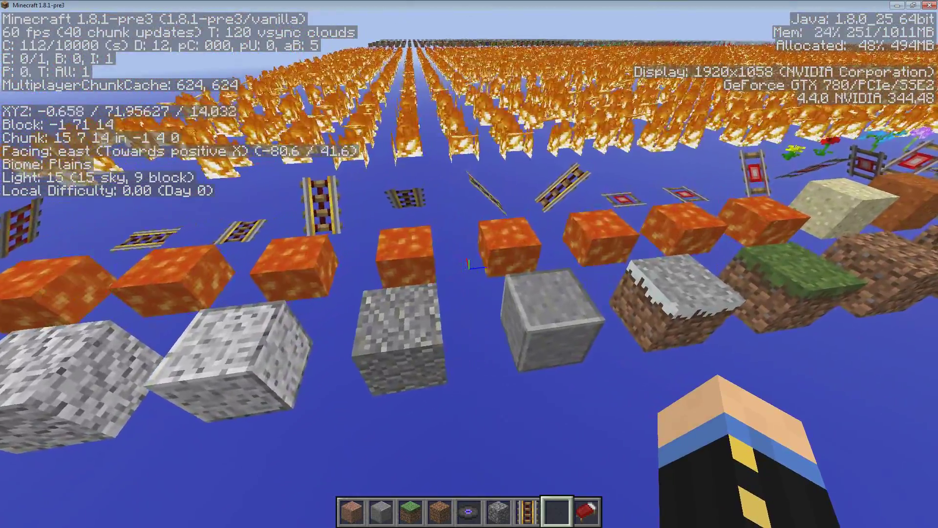
{"action": "key", "text": "a"}
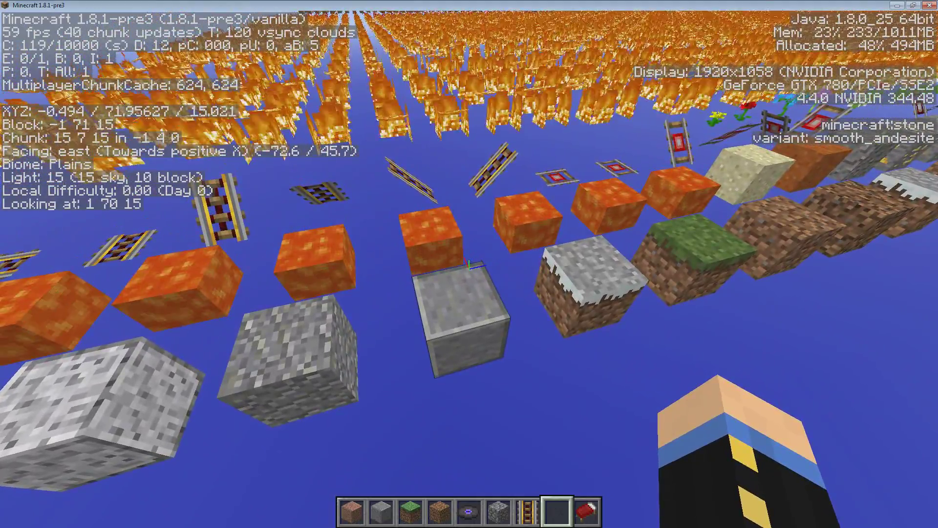
{"action": "key", "text": "d"}
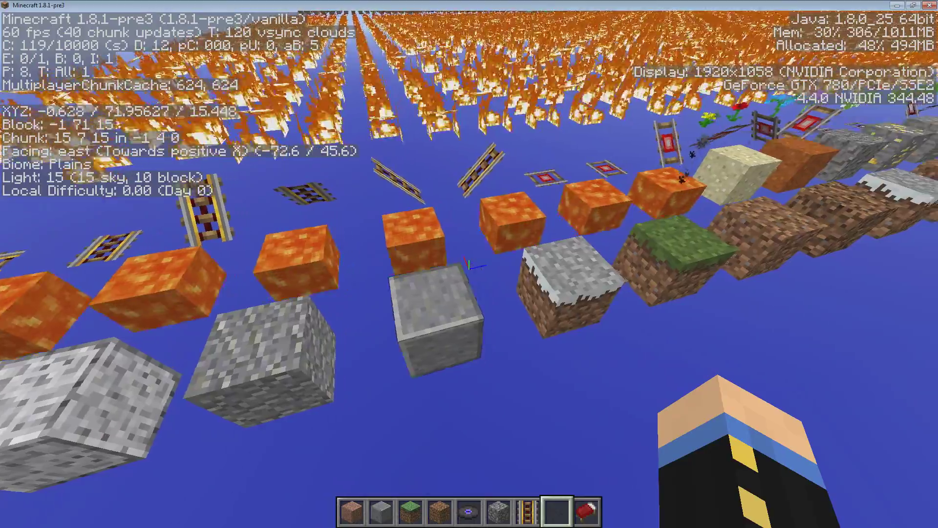
{"action": "key", "text": "w"}
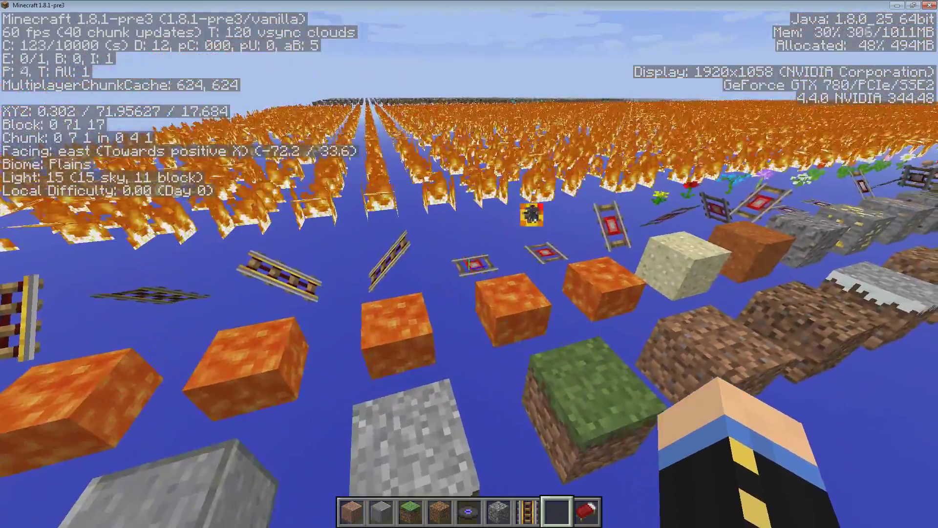
{"action": "key", "text": "t"}
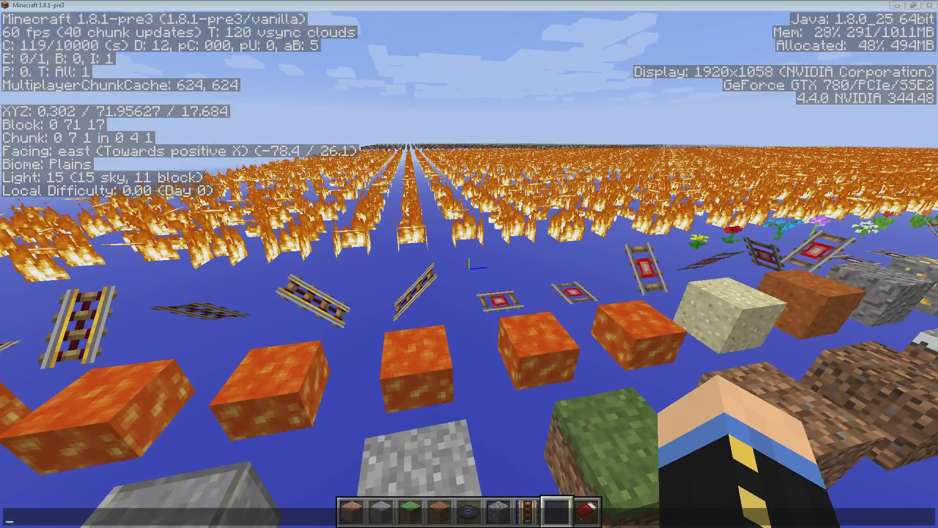
{"action": "key", "text": "alt+Tab"}
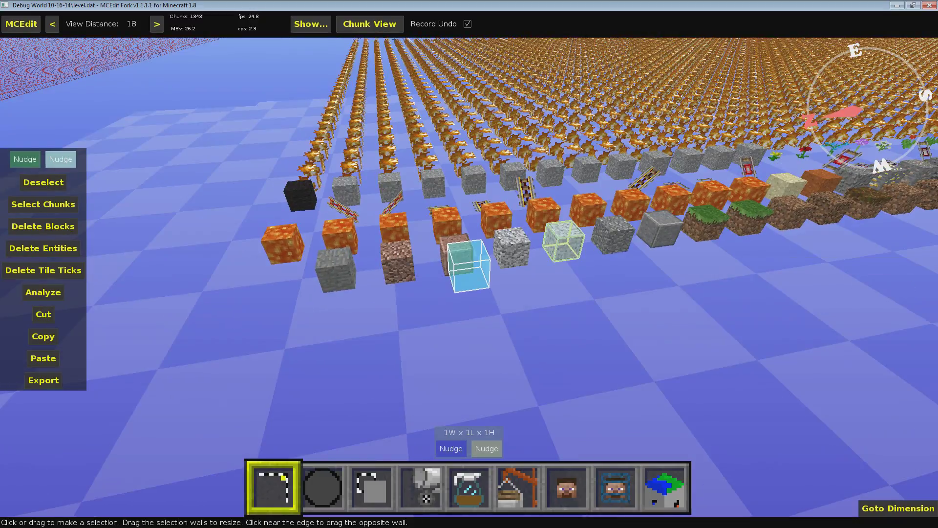
{"action": "key", "text": "alt+Tab"}
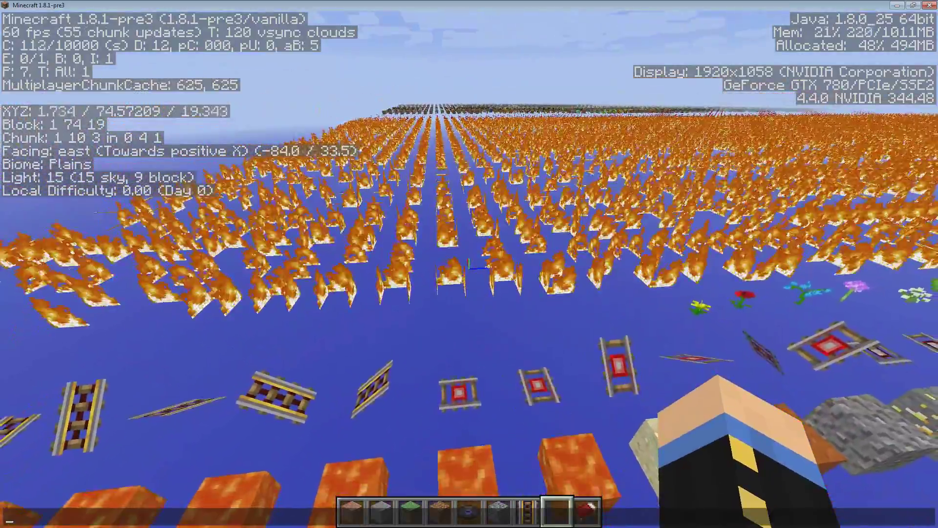
{"action": "key", "text": "t"}
{"action": "key", "text": "alt+Tab"}
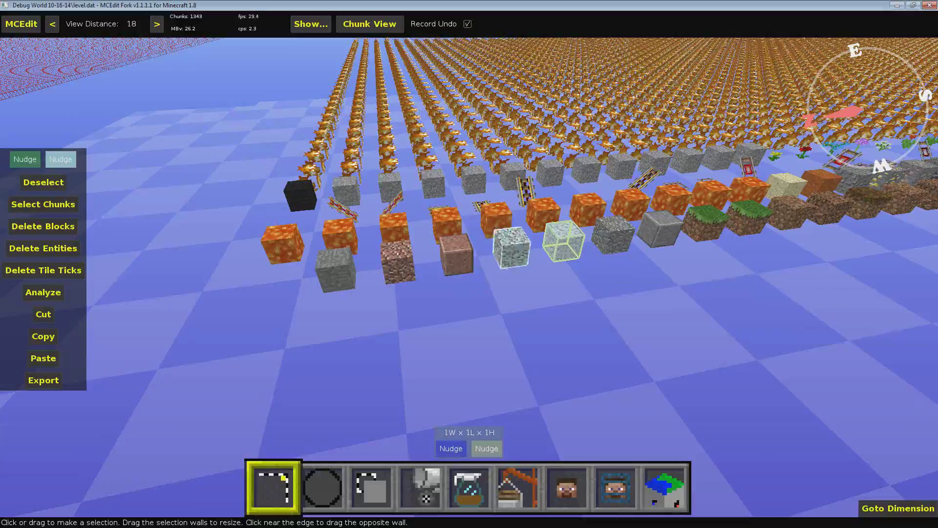
Step: Select a 1 × 29 × 1 run of blocks along the front row and examine the available filters without applying one
{"action": "left_click", "coordinate": [420, 292]}
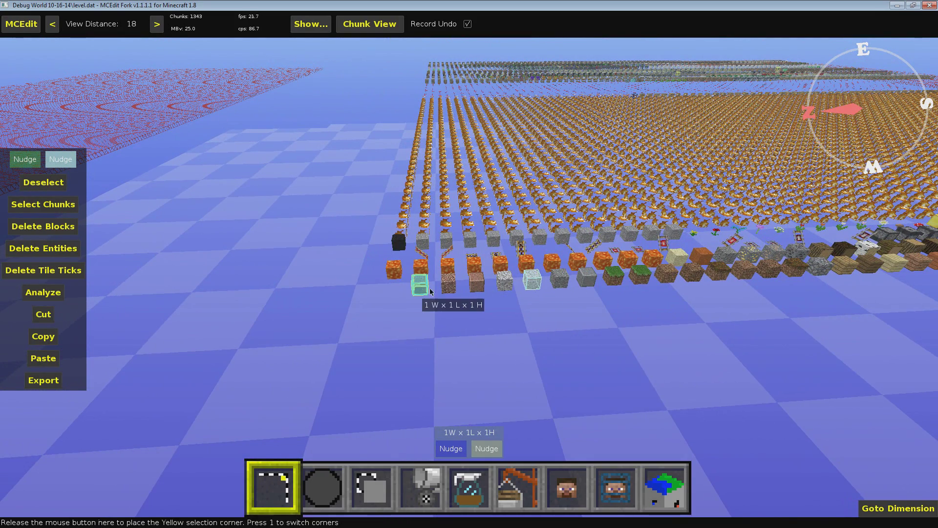
{"action": "left_click", "coordinate": [802, 281]}
{"action": "key", "text": "3"}
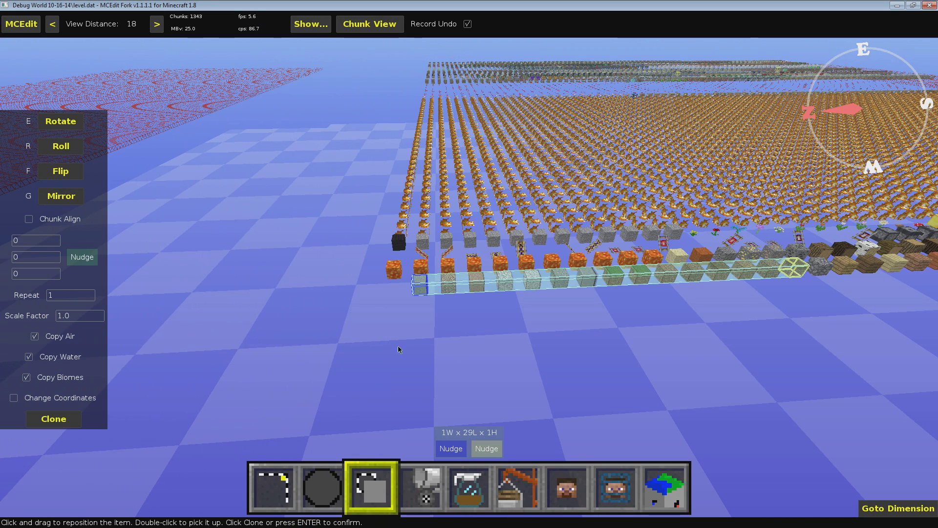
{"action": "left_click", "coordinate": [468, 486]}
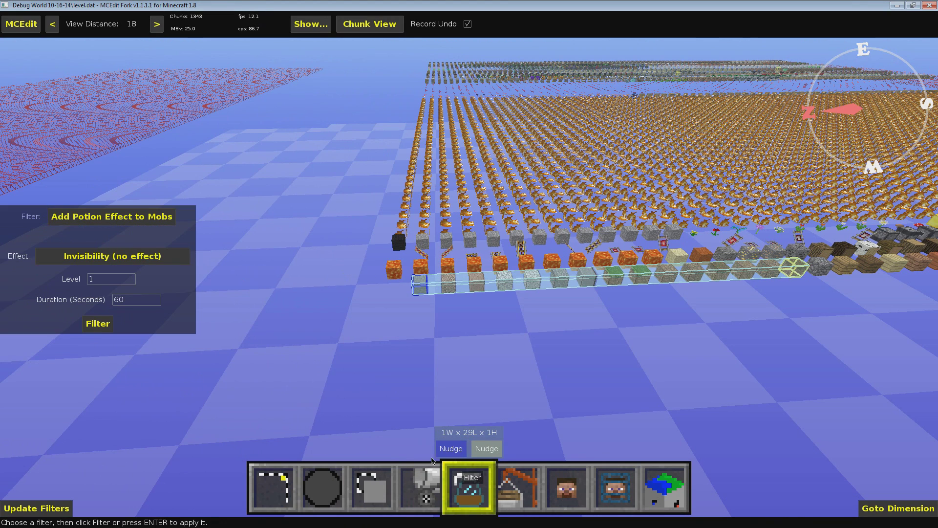
{"action": "left_click", "coordinate": [98, 218]}
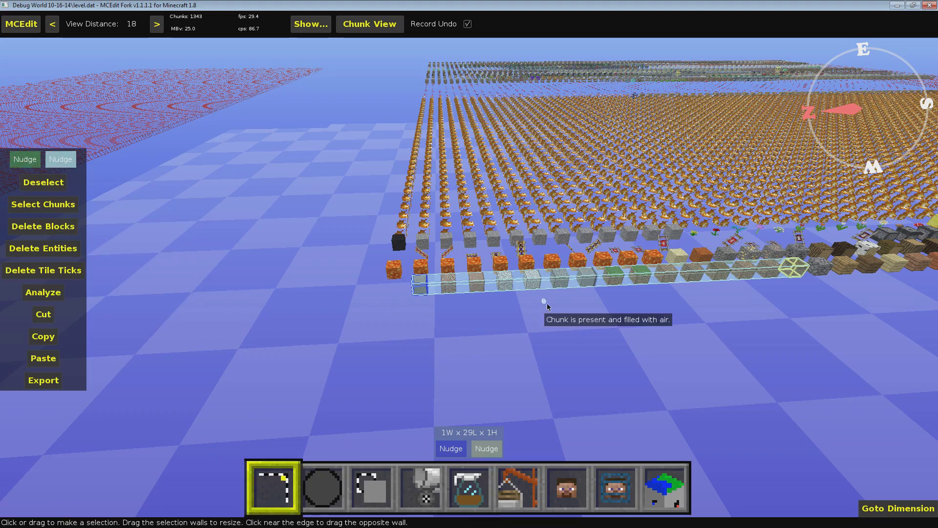
Step: Fly along the front rows past the wood blocks and select a 1 × 11 × 1 run in the dispenser row
{"action": "right_click", "coordinate": [606, 300]}
{"action": "key", "text": "w"}
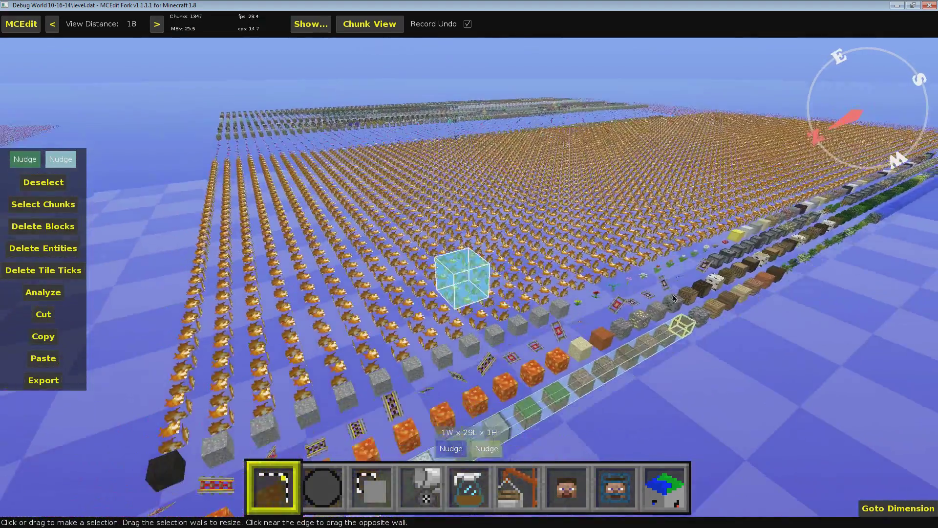
{"action": "right_click", "coordinate": [606, 300]}
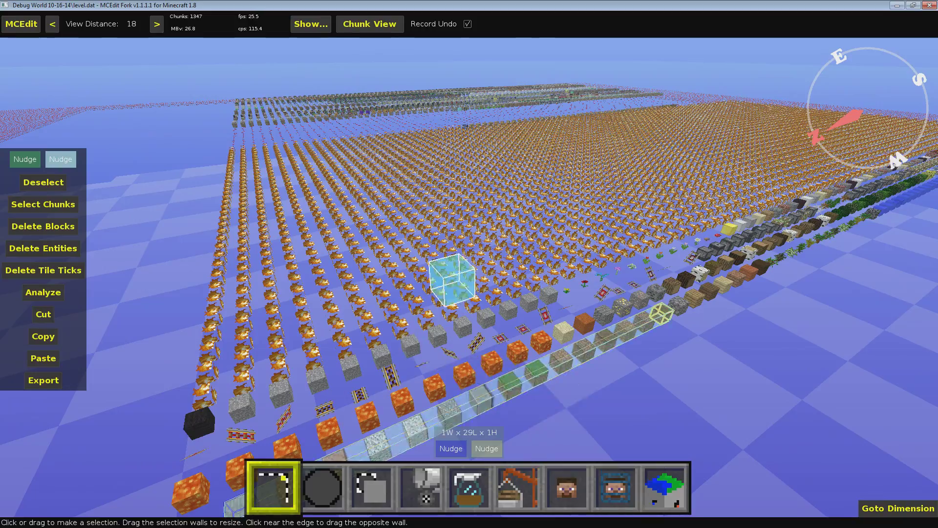
{"action": "key", "text": "d"}
{"action": "right_click", "coordinate": [533, 390]}
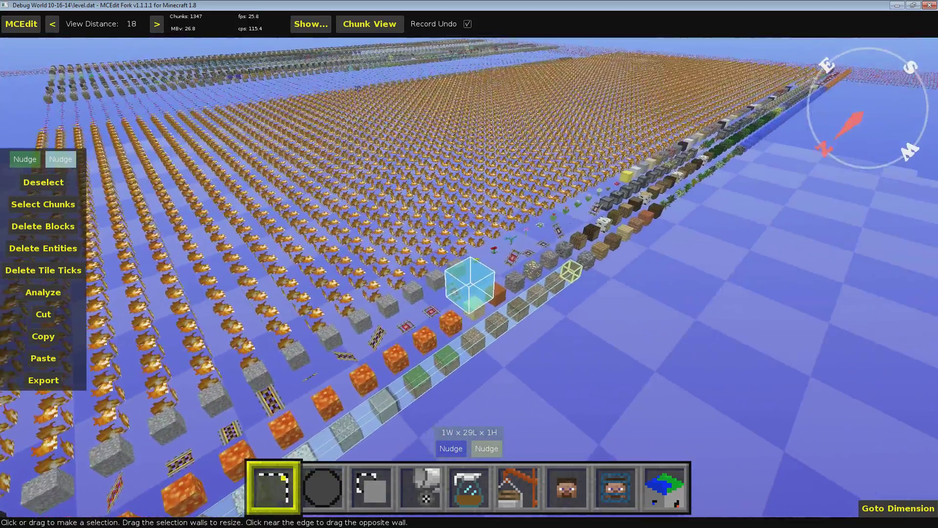
{"action": "key", "text": "d"}
{"action": "right_click", "coordinate": [549, 360]}
{"action": "key", "text": "w"}
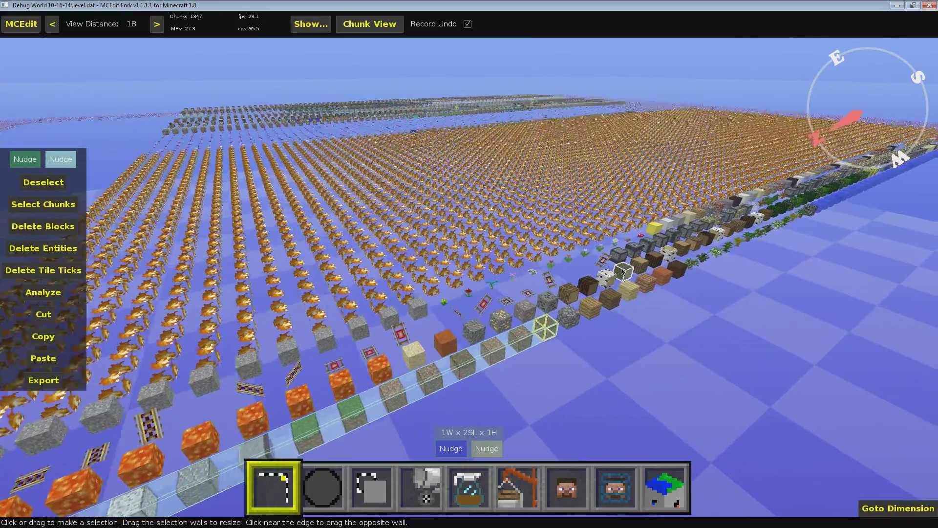
{"action": "key", "text": "d"}
{"action": "right_click_drag", "start_coordinate": [586, 240], "coordinate": [469, 264]}
{"action": "left_click", "coordinate": [649, 269]}
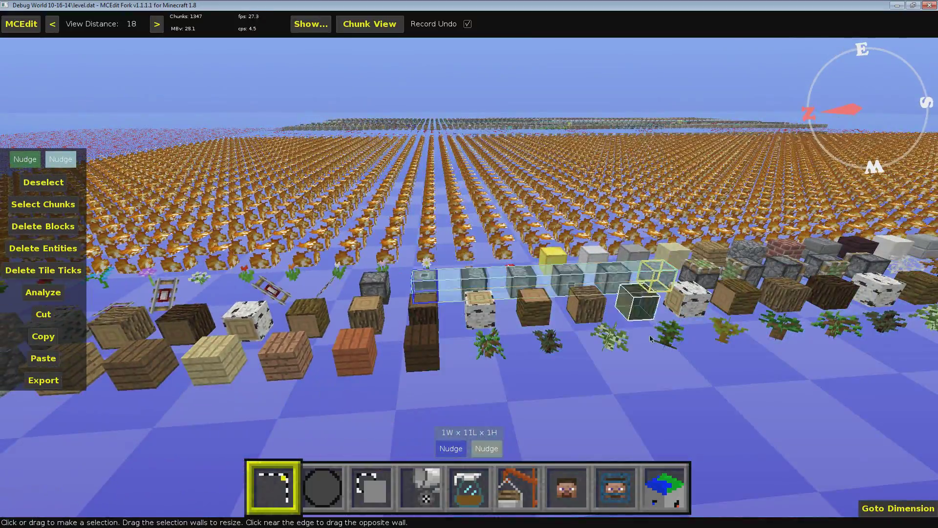
Step: Fly on past the leaves and water blocks to the piston rows and inspect a TNT block's ID
{"action": "key", "text": "d"}
{"action": "key", "text": "d"}
{"action": "right_click_drag", "start_coordinate": [469, 264], "coordinate": [623, 292]}
{"action": "key", "text": "d"}
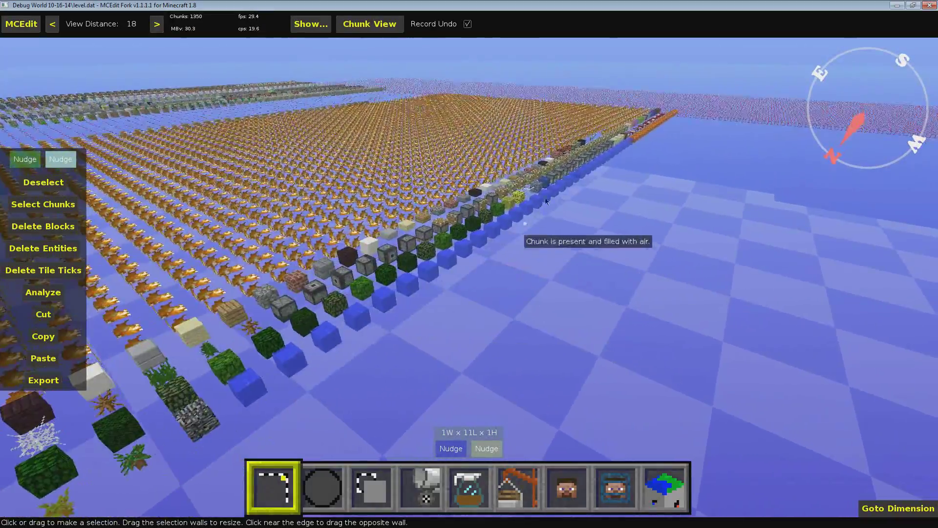
{"action": "right_click_drag", "start_coordinate": [518, 230], "coordinate": [456, 248]}
{"action": "key", "text": "w"}
{"action": "key", "text": "w"}
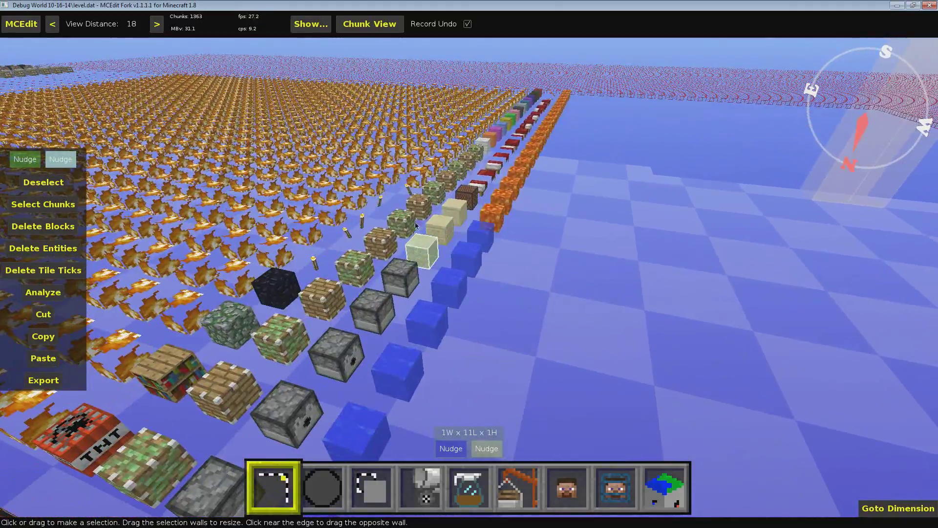
{"action": "right_click_drag", "start_coordinate": [470, 264], "coordinate": [332, 289]}
{"action": "key", "text": "d"}
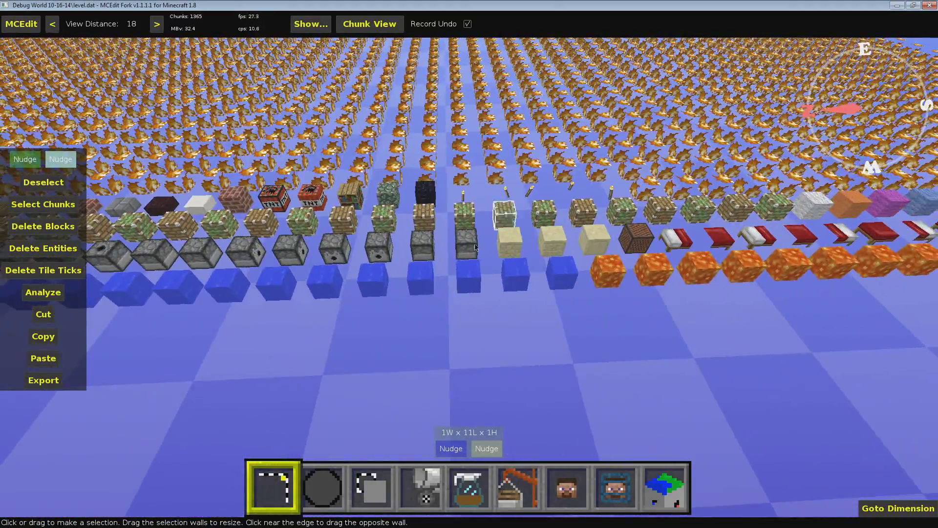
{"action": "key", "text": "a"}
{"action": "key", "text": "a"}
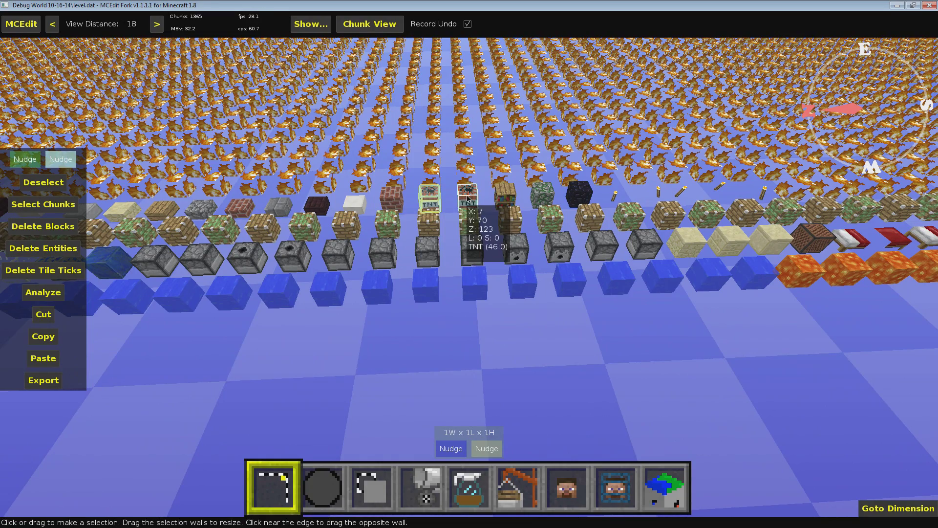
{"action": "key", "text": "w"}
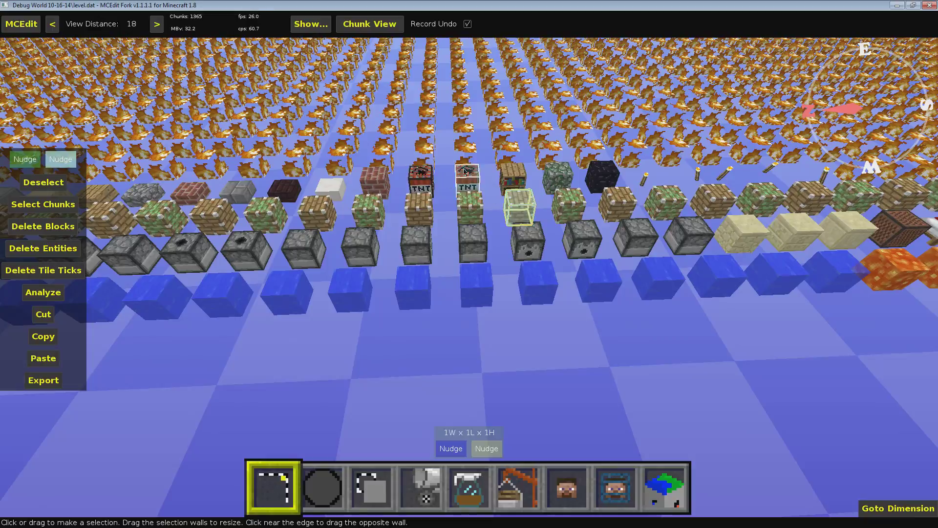
Step: Fly across the fire blocks to the standing signs and open a sign's text for viewing, leaving it unedited
{"action": "right_click", "coordinate": [464, 171]}
{"action": "key", "text": "w"}
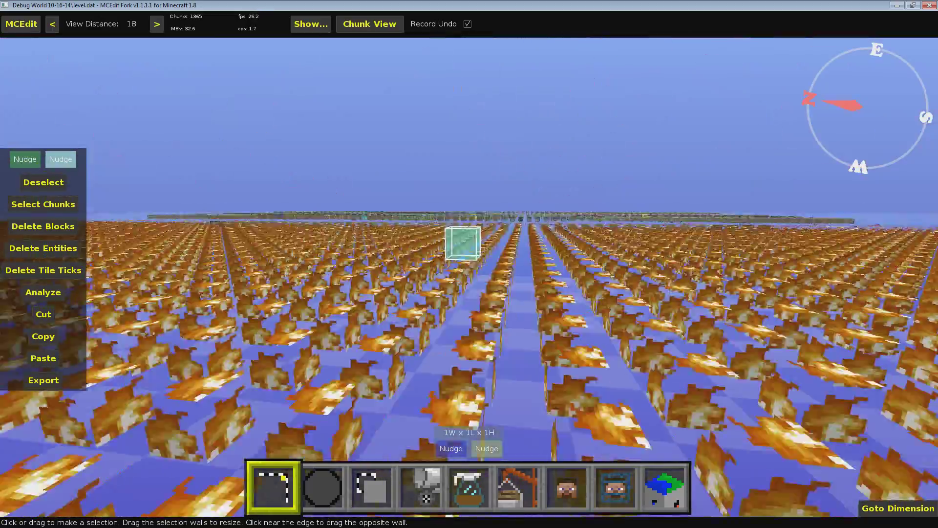
{"action": "key", "text": "w"}
{"action": "key", "text": "space"}
{"action": "right_click", "coordinate": [528, 264]}
{"action": "right_click", "coordinate": [528, 263]}
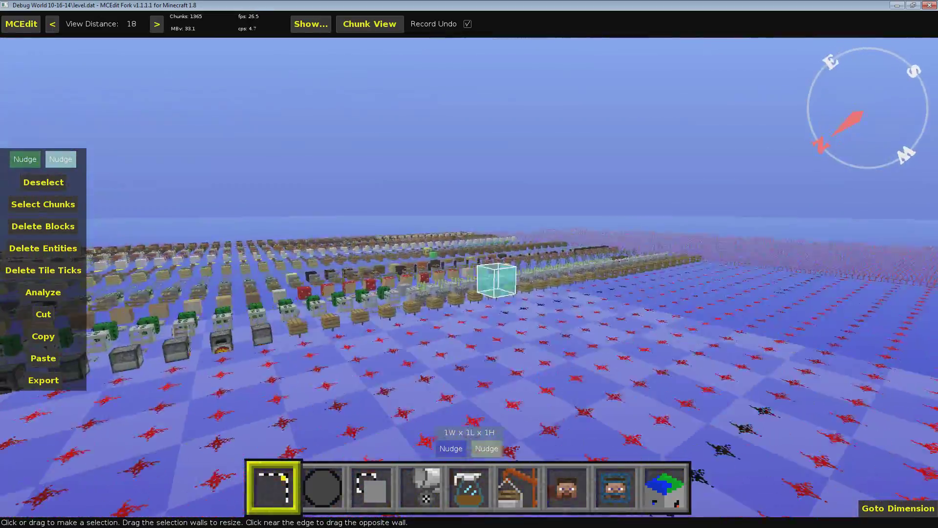
{"action": "key", "text": "w"}
{"action": "double_click", "coordinate": [445, 303]}
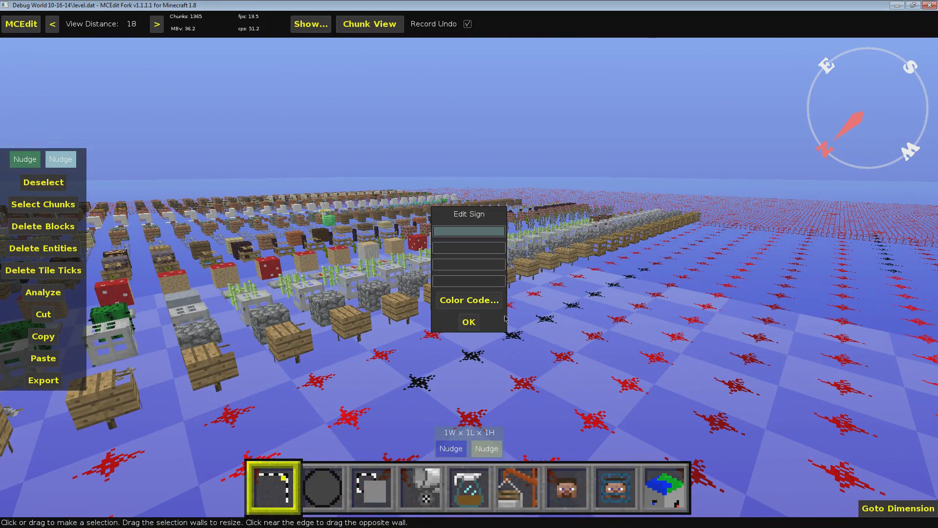
{"action": "key", "text": "Escape"}
Step: Examine the rows of signs, furnaces, iron trapdoors and cacti beyond the redstone wire
{"action": "right_click", "coordinate": [479, 351]}
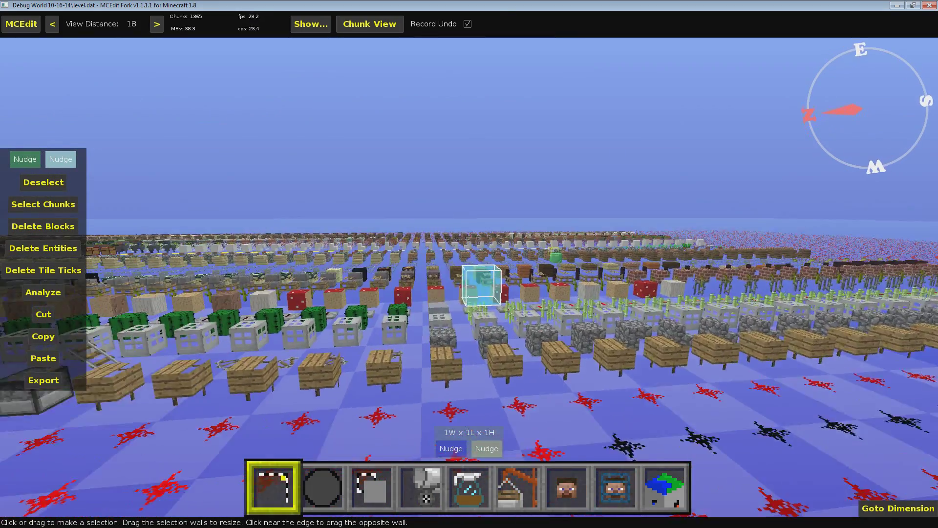
{"action": "right_click", "coordinate": [478, 351]}
{"action": "right_click_drag", "start_coordinate": [463, 262], "coordinate": [477, 360]}
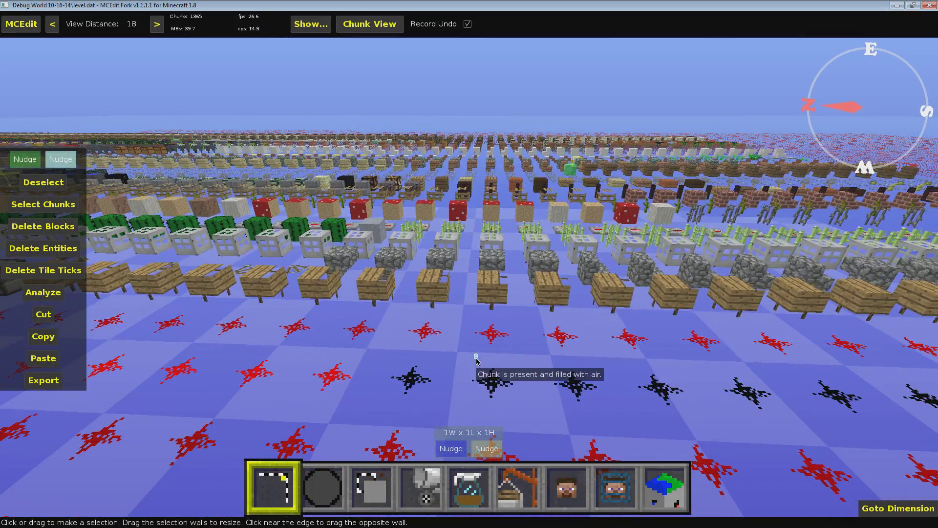
{"action": "key", "text": "a"}
{"action": "right_click_drag", "start_coordinate": [478, 280], "coordinate": [480, 291]}
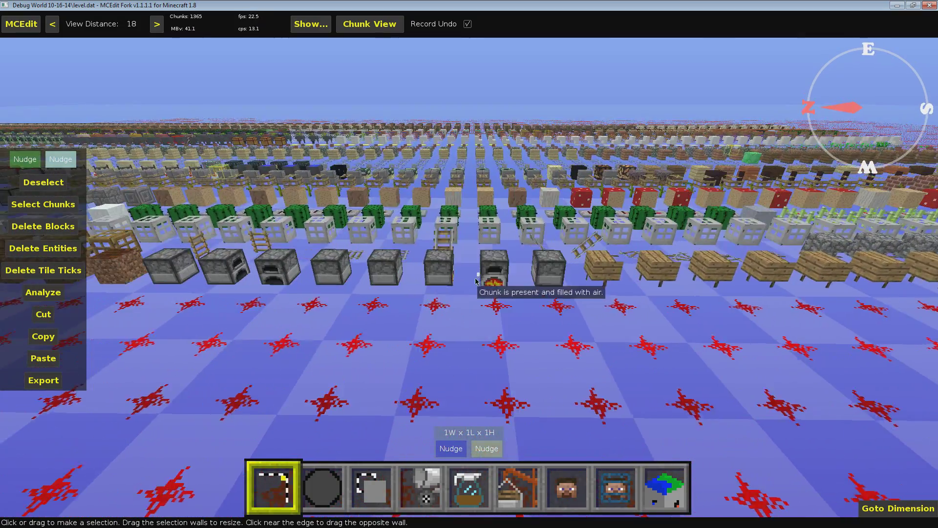
{"action": "key", "text": "d"}
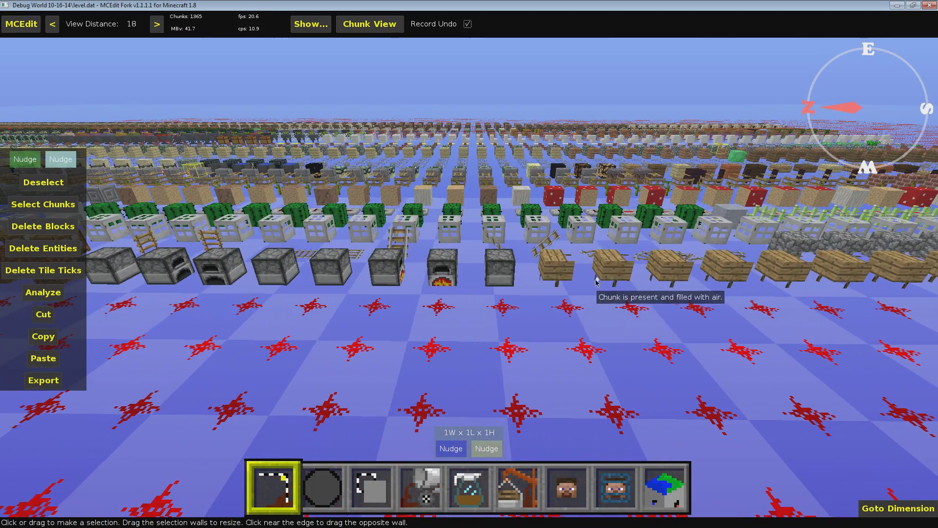
Step: Fly along to the wooden trapdoors and examine the pumpkin, portal and stained glass rows behind them
{"action": "right_click", "coordinate": [563, 274]}
{"action": "key", "text": "w"}
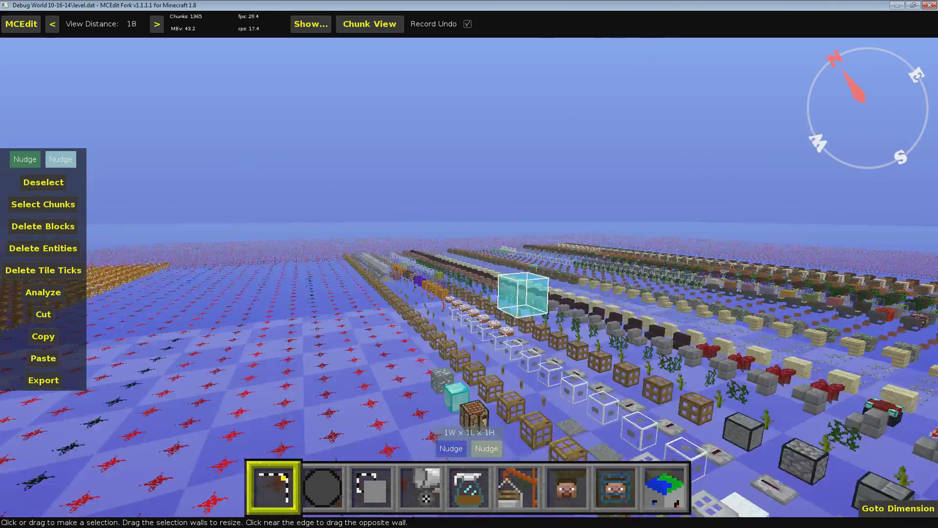
{"action": "right_click_drag", "start_coordinate": [567, 210], "coordinate": [551, 273]}
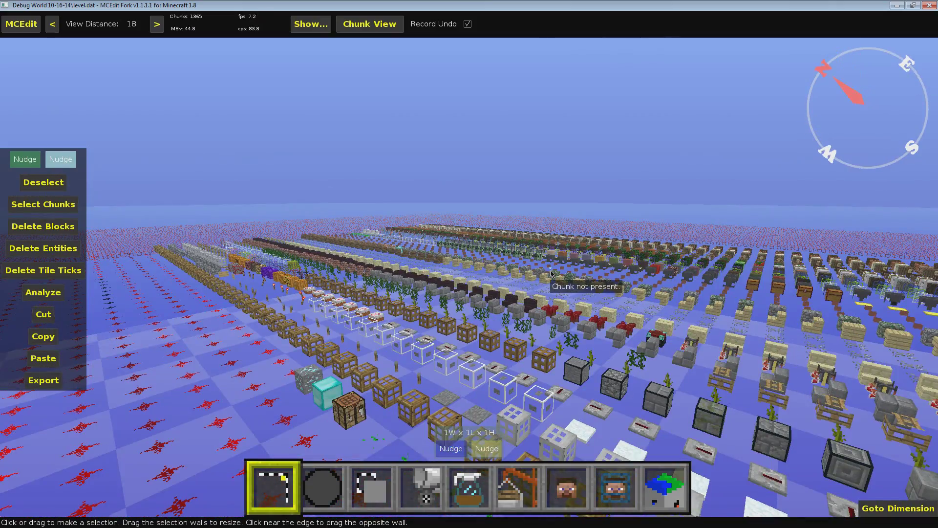
{"action": "key", "text": "a"}
{"action": "right_click_drag", "start_coordinate": [551, 273], "coordinate": [553, 292]}
{"action": "key", "text": "a"}
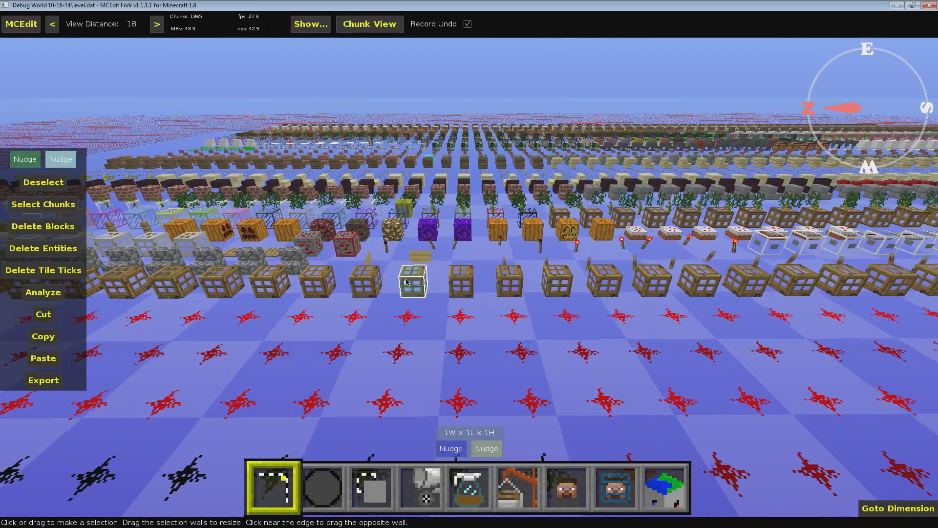
{"action": "key", "text": "w"}
{"action": "key", "text": "a"}
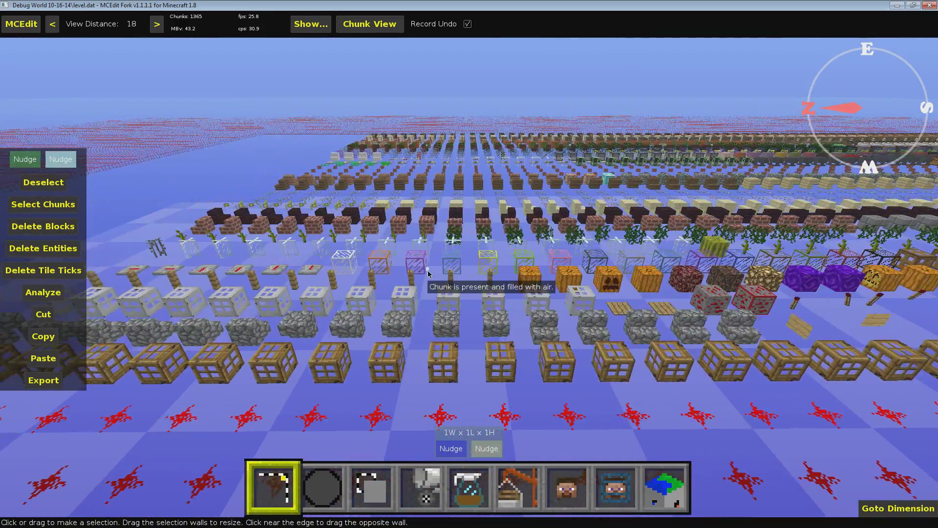
Step: Turn around and fly back over the fire blocks towards the front rows of the debug world
{"action": "right_click_drag", "start_coordinate": [428, 273], "coordinate": [574, 285]}
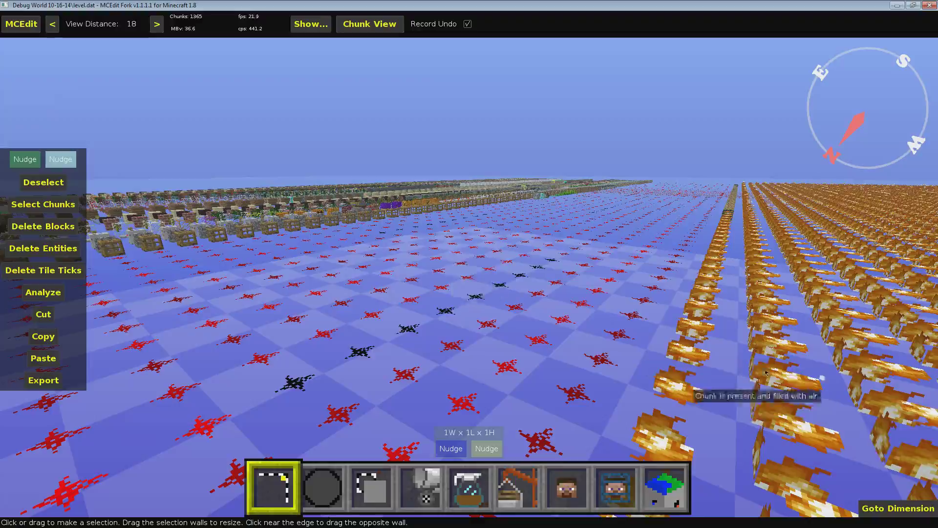
{"action": "right_click_drag", "start_coordinate": [766, 373], "coordinate": [909, 376]}
{"action": "key", "text": "w"}
{"action": "key", "text": "space"}
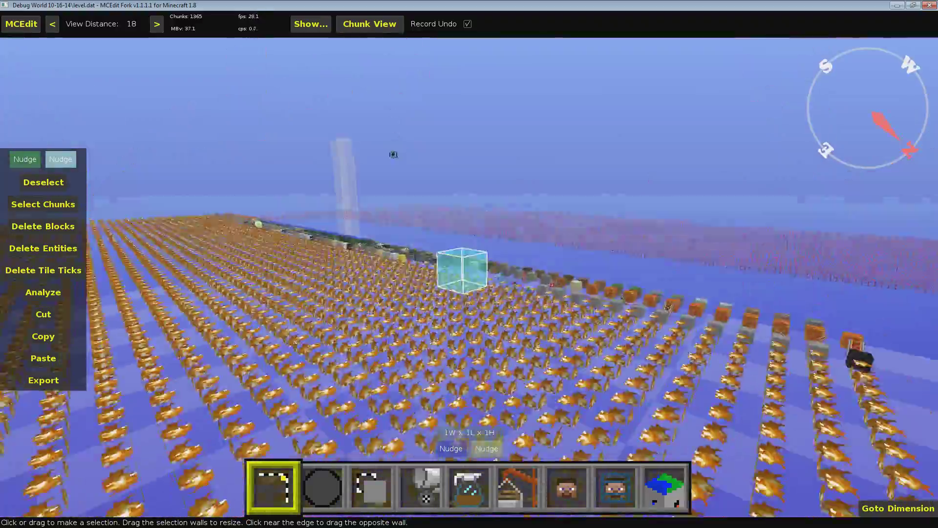
Step: Fly out over the front edge of the debug world and inspect the block info of a detector rail
{"action": "right_click_drag", "start_coordinate": [393, 154], "coordinate": [416, 115]}
{"action": "right_click_drag", "start_coordinate": [743, 364], "coordinate": [704, 323]}
{"action": "key", "text": "s"}
{"action": "key", "text": "a"}
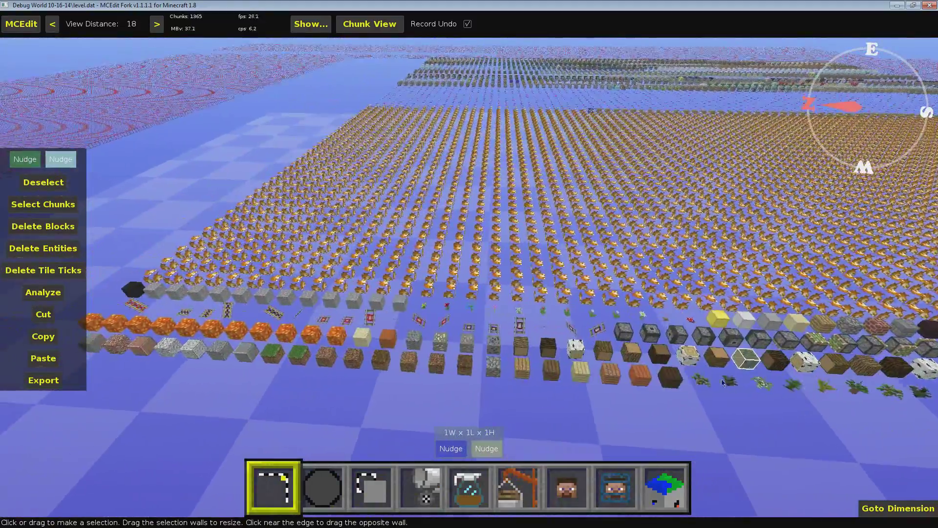
{"action": "key", "text": "d"}
{"action": "key", "text": "w"}
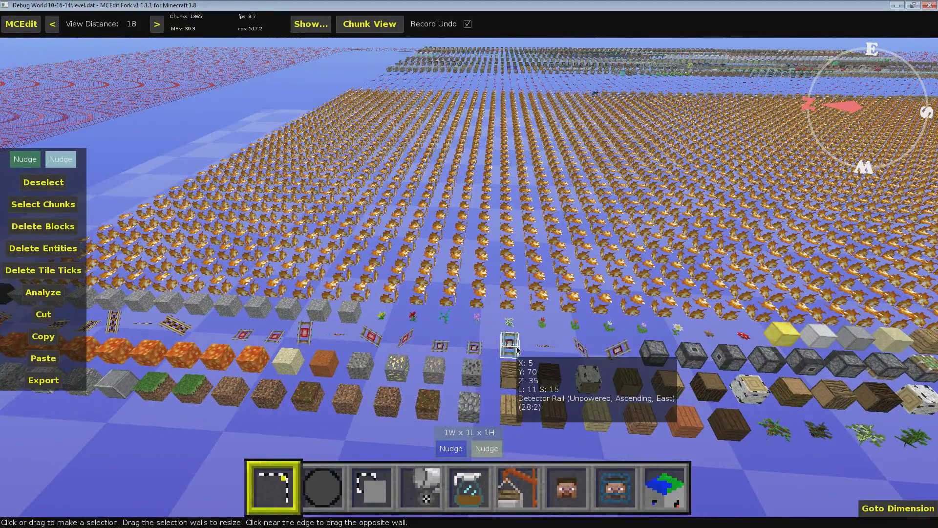
{"action": "key", "text": "w"}
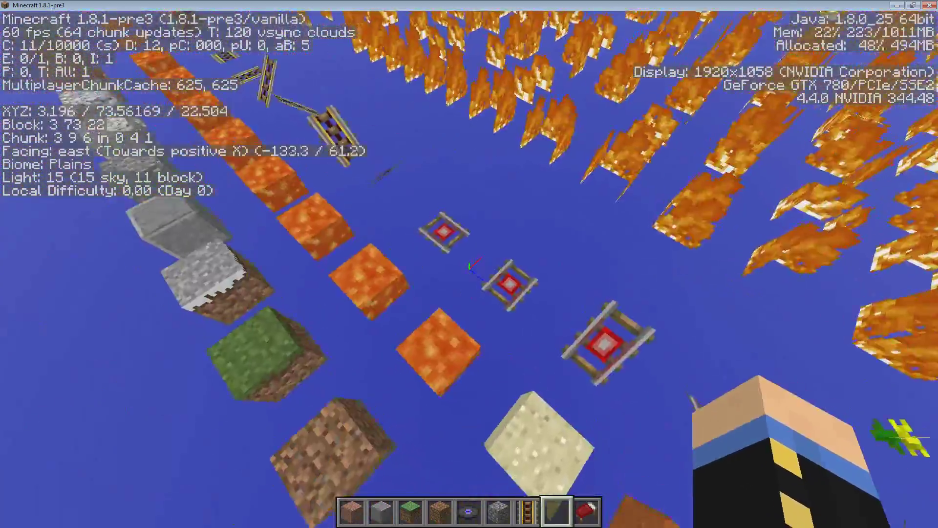
Step: Switch to Minecraft and examine the powered and shape states of the detector rails beside the lava blocks
{"action": "key", "text": "w"}
{"action": "key", "text": "F3"}
{"action": "key", "text": "F3"}
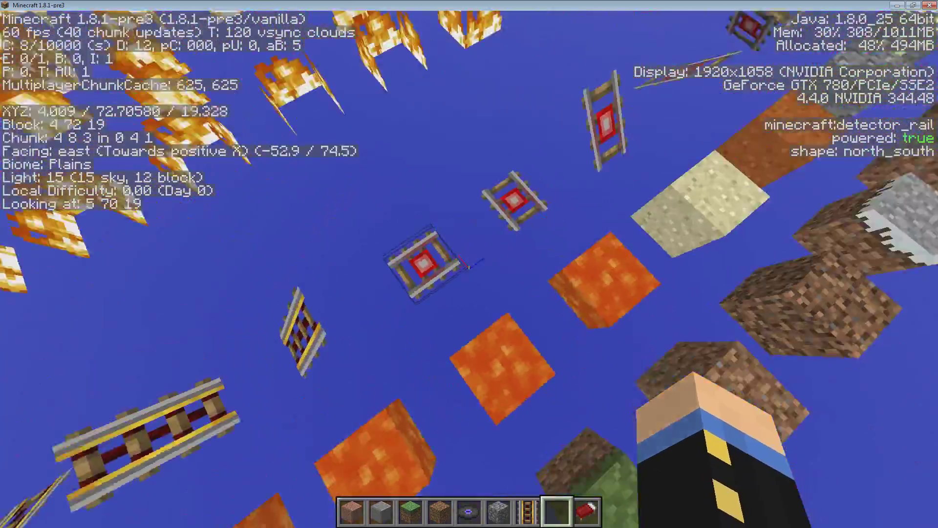
{"action": "key", "text": "a"}
{"action": "key", "text": "w"}
{"action": "key", "text": "shift"}
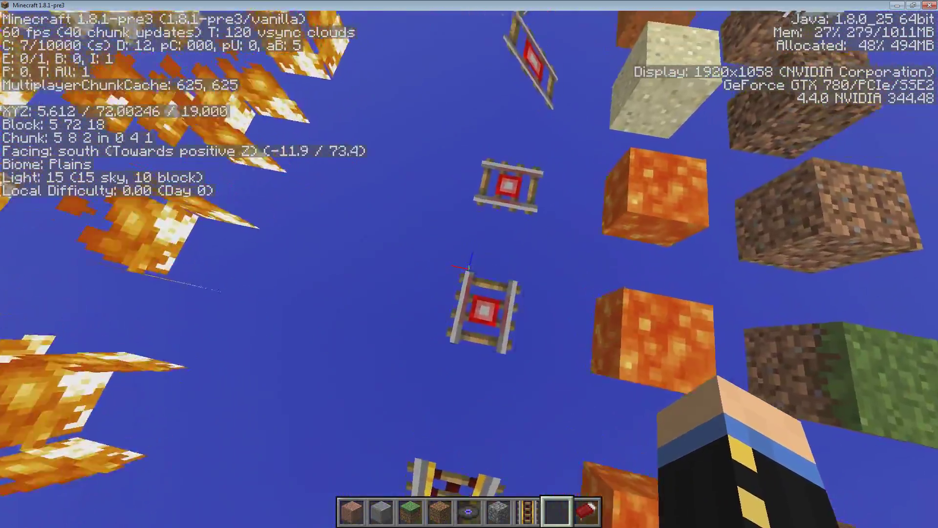
{"action": "key", "text": "w"}
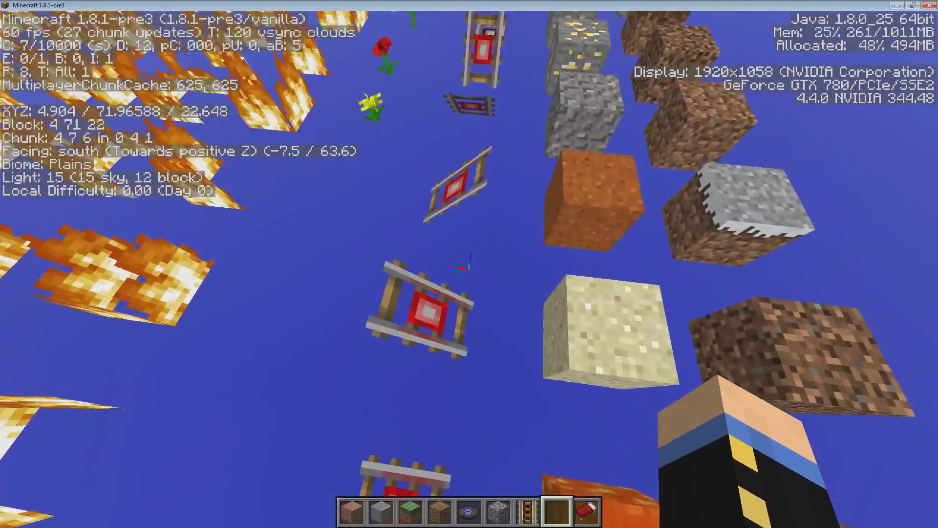
Step: Fly along the flower, dispenser and log rows, turn around and return to the grass blocks in the first row
{"action": "key", "text": "w"}
{"action": "key", "text": "space"}
{"action": "key", "text": "d"}
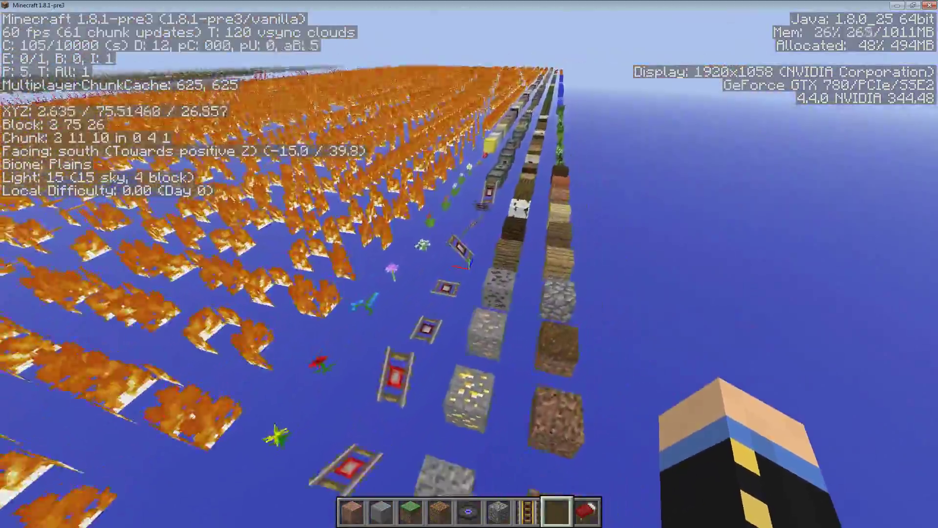
{"action": "key", "text": "w"}
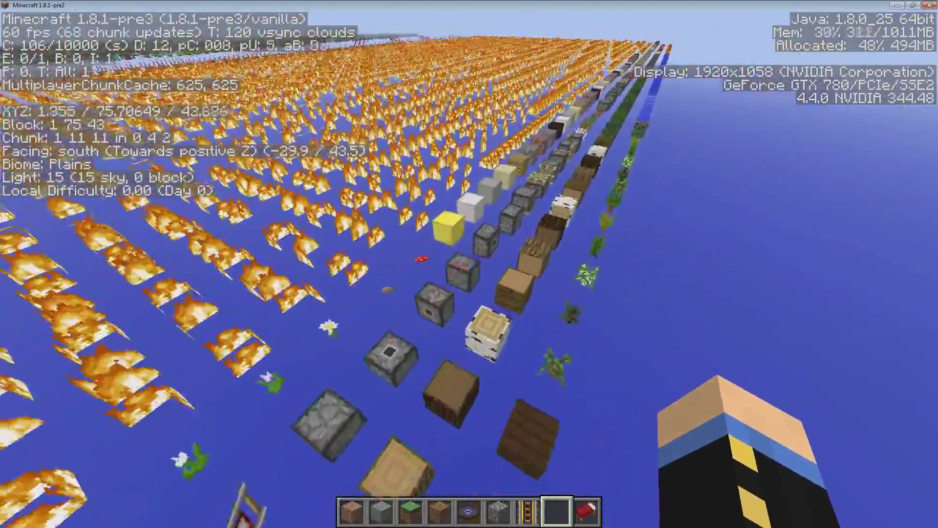
{"action": "key", "text": "w"}
{"action": "key", "text": "a"}
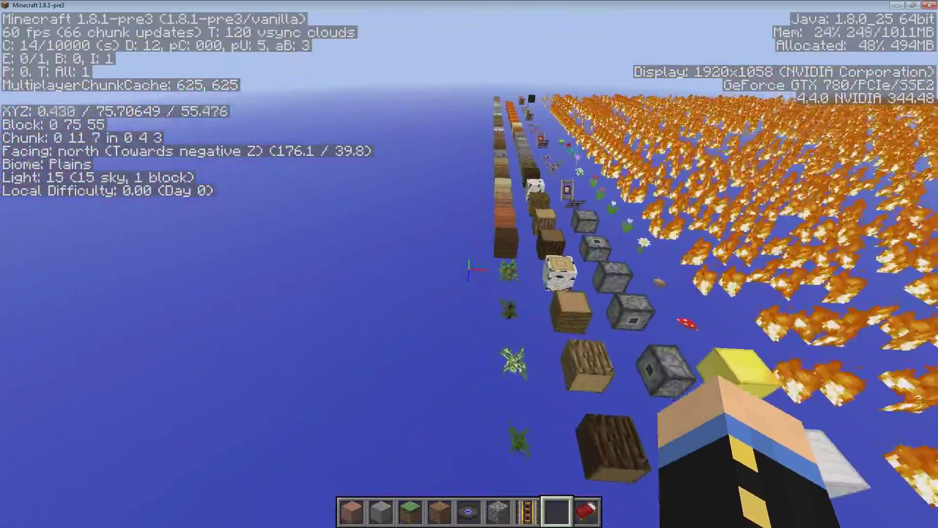
{"action": "key", "text": "w"}
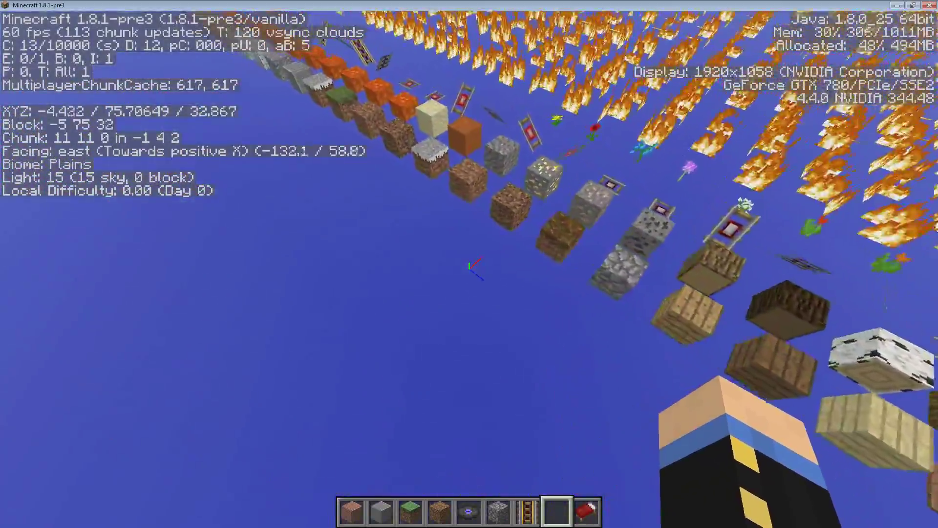
{"action": "key", "text": "w"}
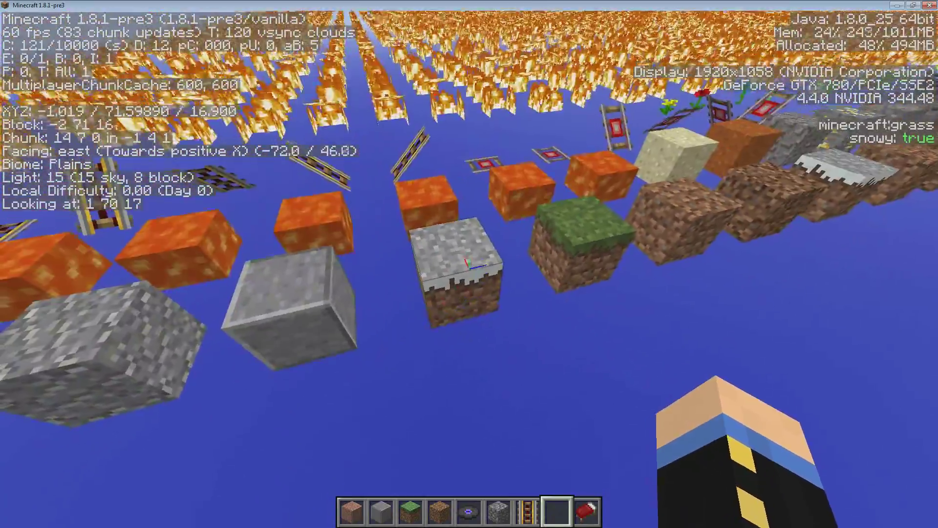
Step: Compare the snowy state of the two neighbouring grass blocks in the first row from several sides
{"action": "key", "text": "d"}
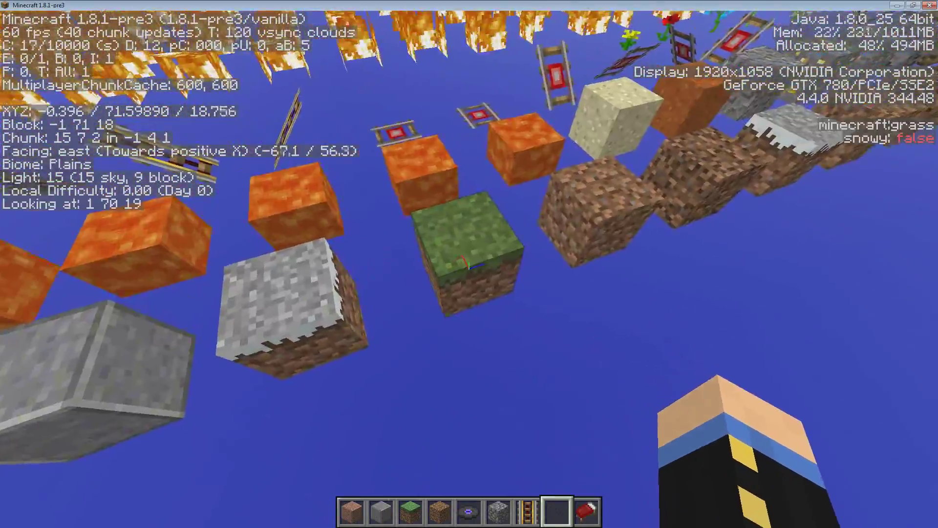
{"action": "key", "text": "t"}
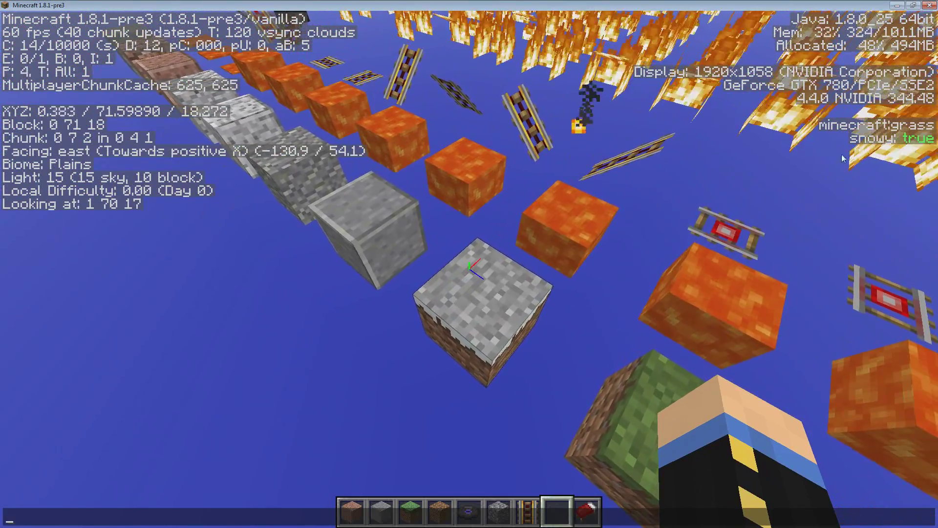
{"action": "key", "text": "Escape"}
{"action": "key", "text": "a"}
{"action": "key", "text": "w"}
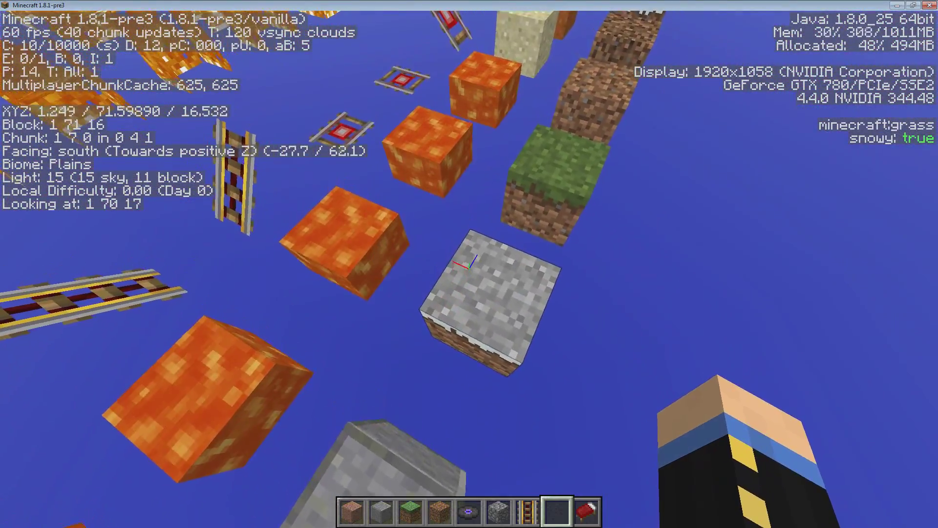
{"action": "key", "text": "t"}
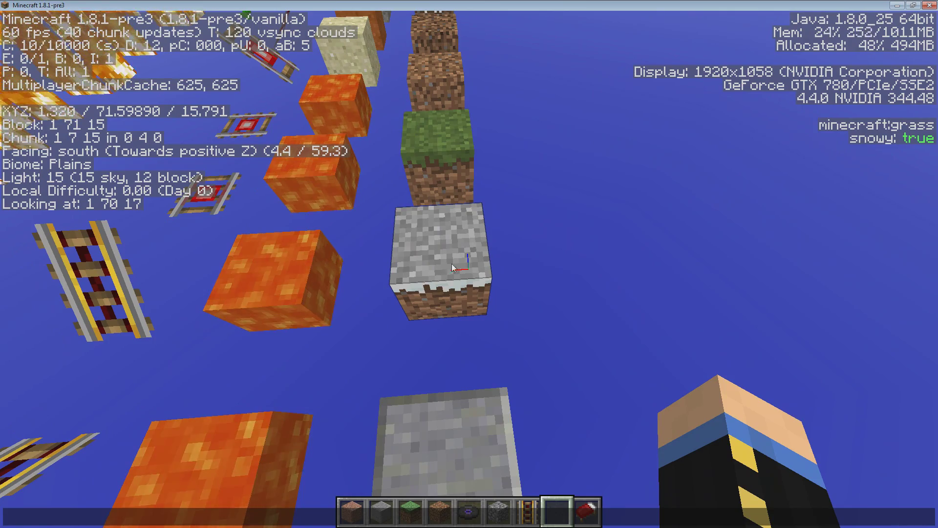
{"action": "key", "text": "Escape"}
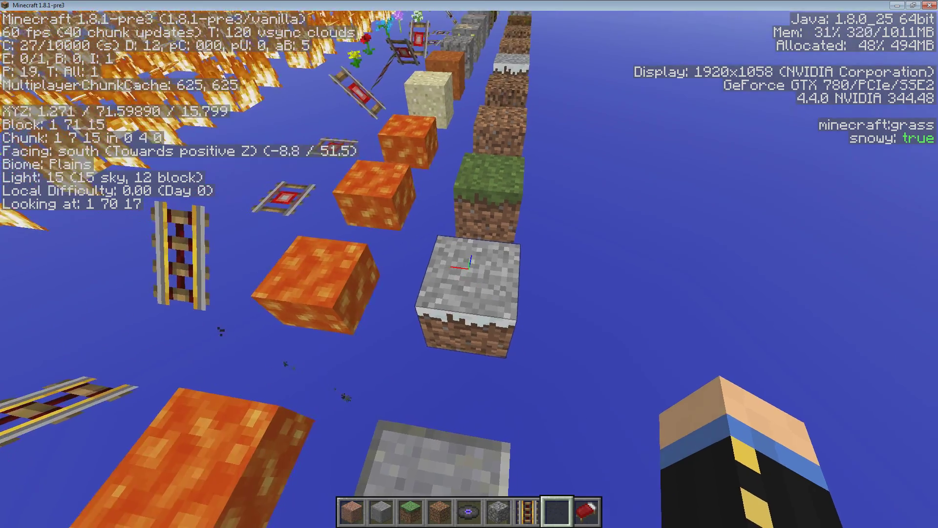
{"action": "key", "text": "s"}
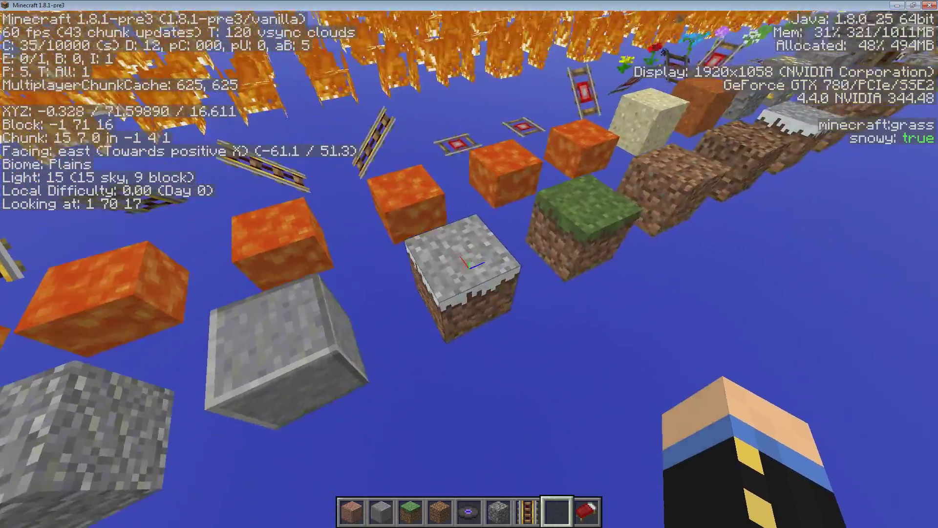
{"action": "key", "text": "w"}
{"action": "key", "text": "d"}
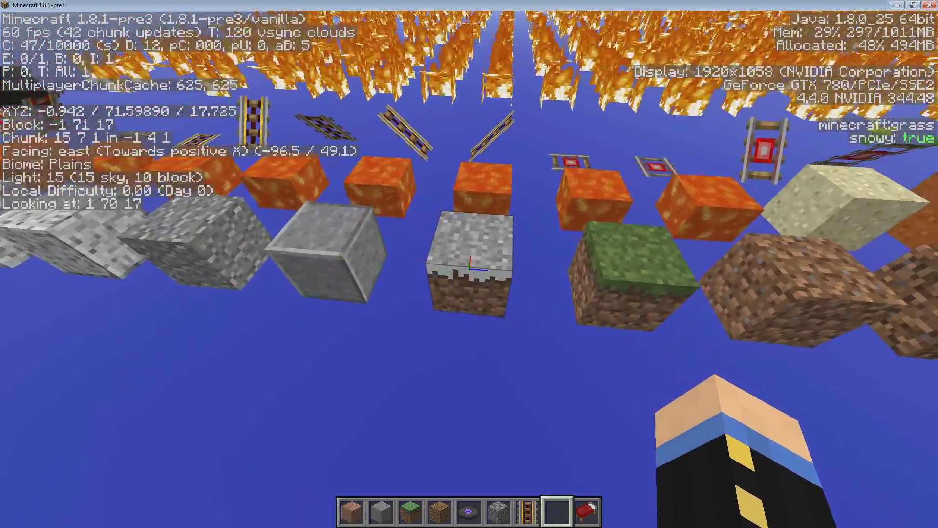
{"action": "type", "text": "ty"}
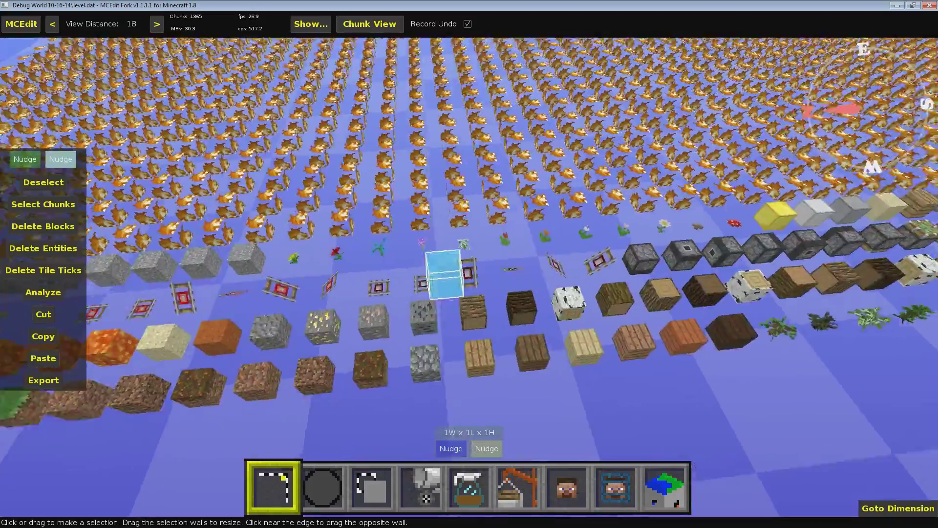
Step: Switch to MCEdit, fly to the same two grass blocks and select both in a 1W x 3L x 1H box
{"action": "key", "text": "s"}
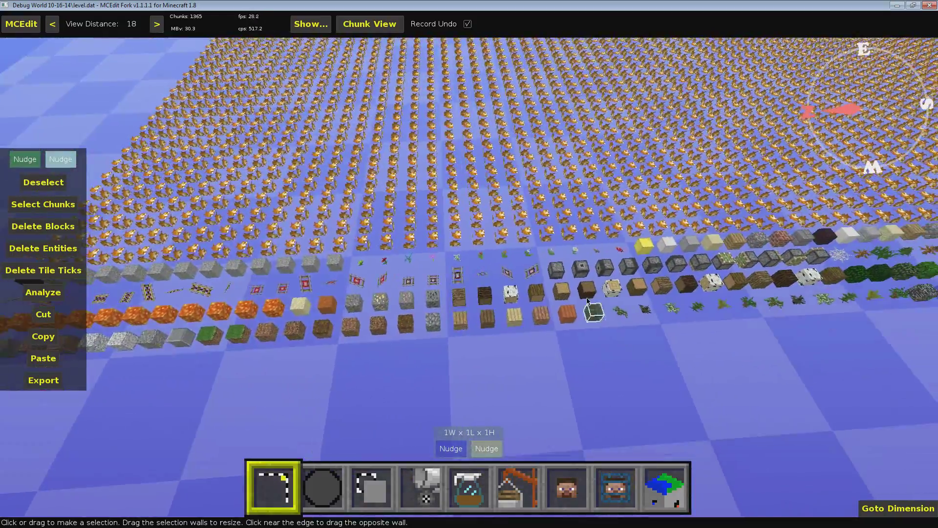
{"action": "key", "text": "w"}
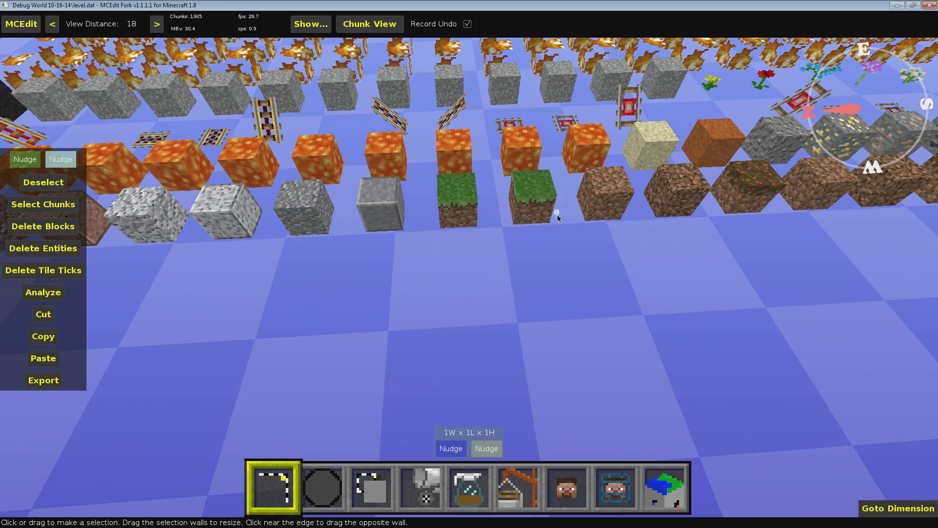
{"action": "right_click_drag", "start_coordinate": [558, 219], "coordinate": [558, 217]}
{"action": "key", "text": "shift"}
{"action": "left_click", "coordinate": [553, 253]}
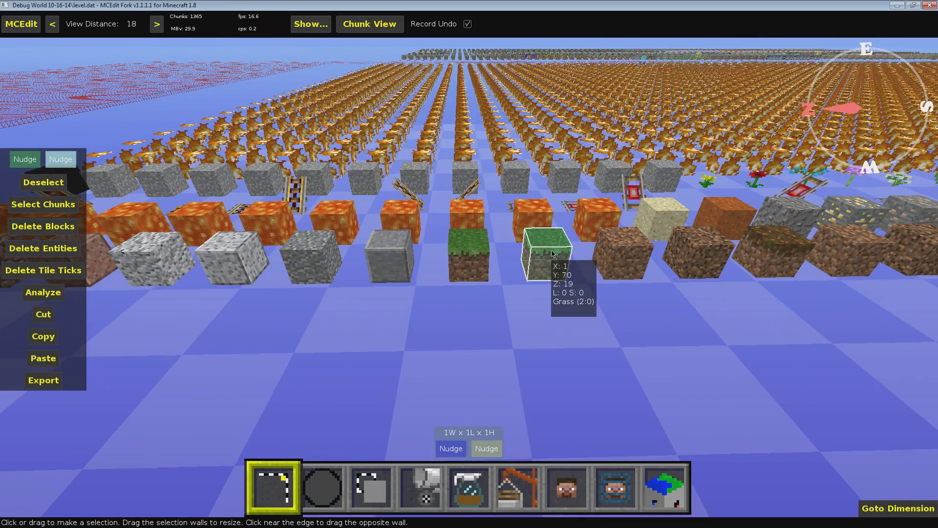
{"action": "left_click", "coordinate": [482, 261]}
{"action": "left_click", "coordinate": [559, 257]}
{"action": "key", "text": "3"}
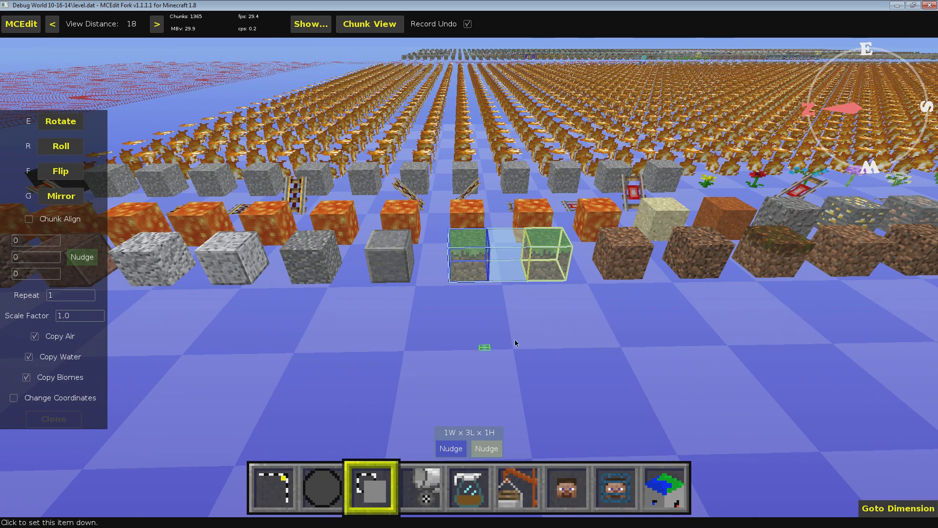
{"action": "key", "text": "1"}
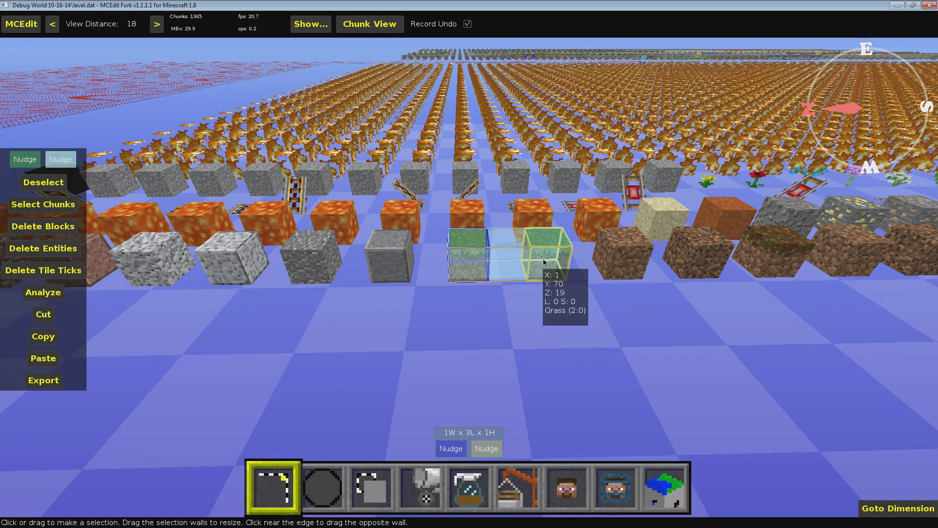
Step: Return to Minecraft and recheck the snowy state of both grass blocks, viewing them from the front of the row
{"action": "key", "text": "alt+Tab"}
{"action": "key", "text": "Escape"}
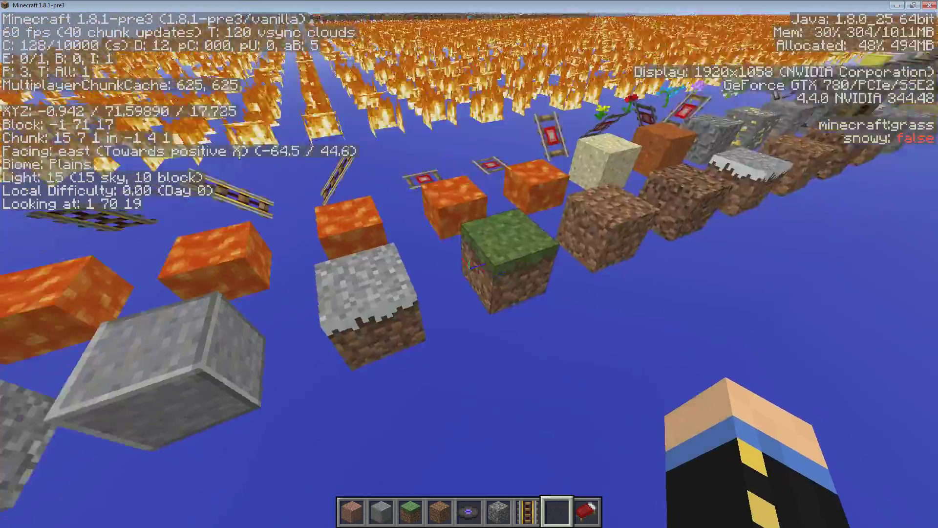
{"action": "key", "text": "a"}
{"action": "key", "text": "d"}
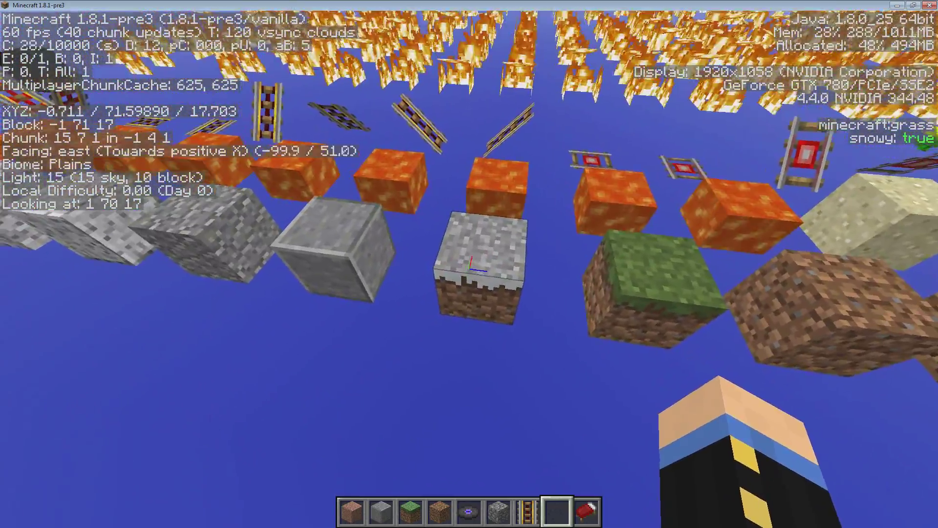
{"action": "key", "text": "w"}
{"action": "key", "text": "s"}
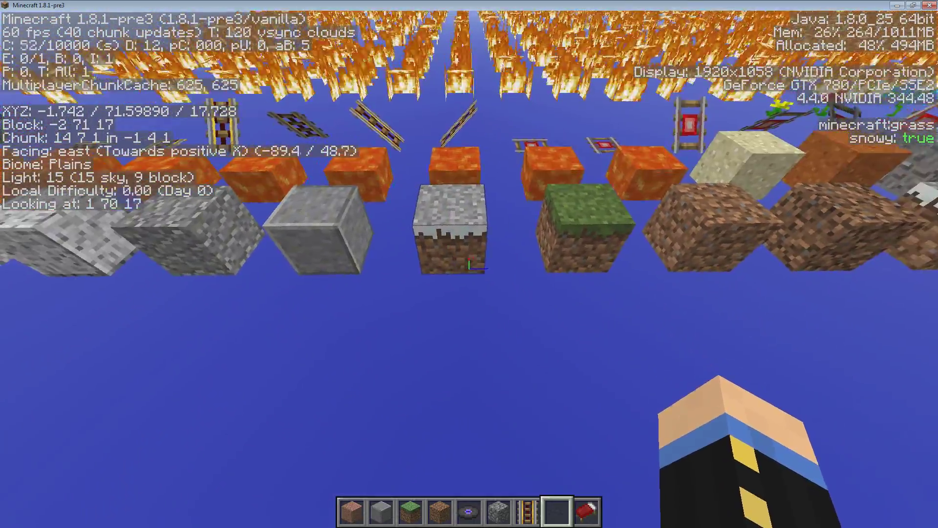
{"action": "key", "text": "w"}
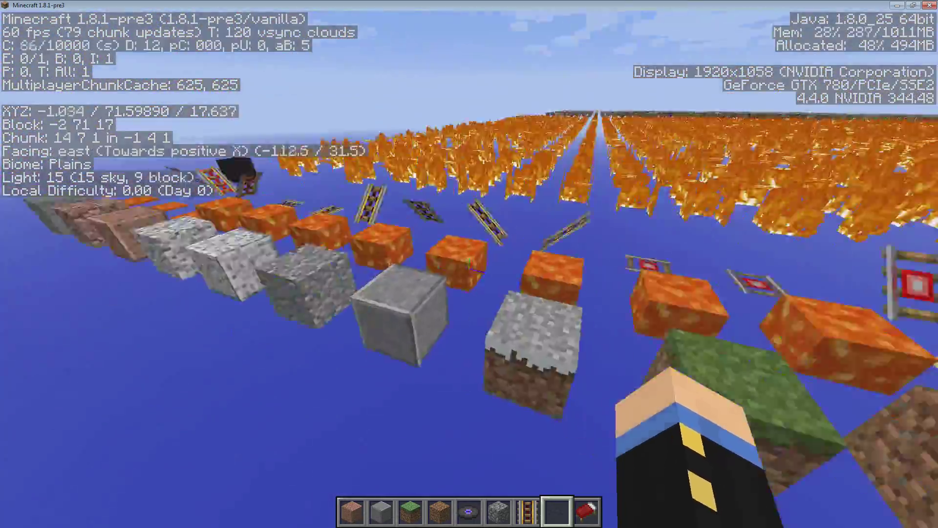
{"action": "key", "text": "w"}
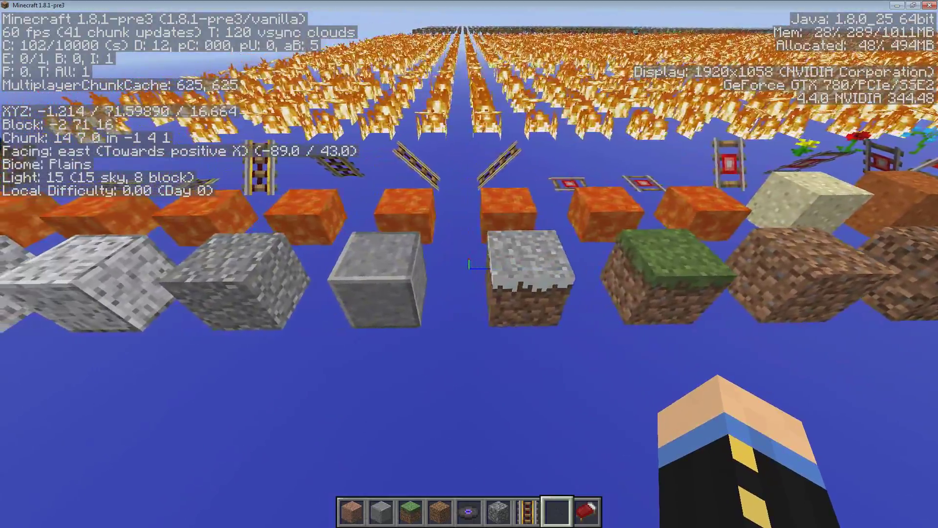
{"action": "key", "text": "w"}
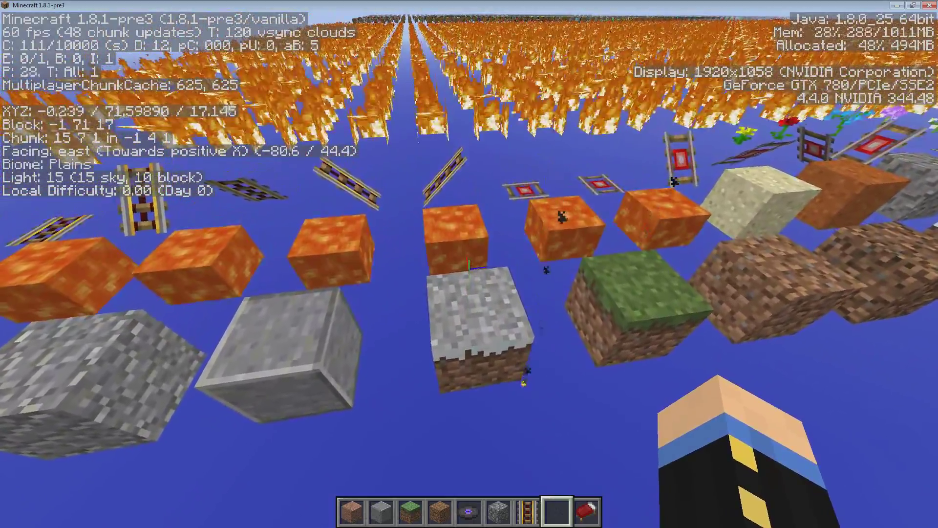
Step: Rise above the front rows and look over the grass, dirt, lava and rail blocks from both directions
{"action": "key", "text": "space"}
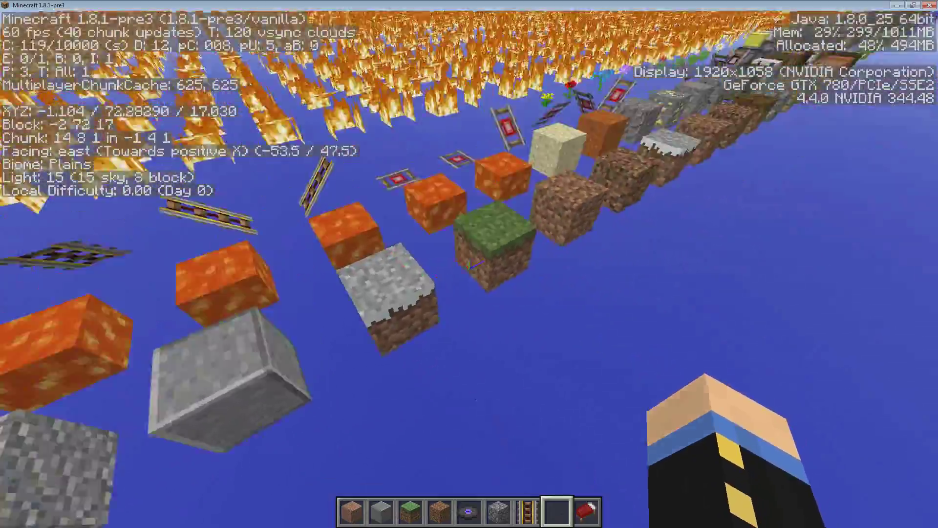
{"action": "key", "text": "w"}
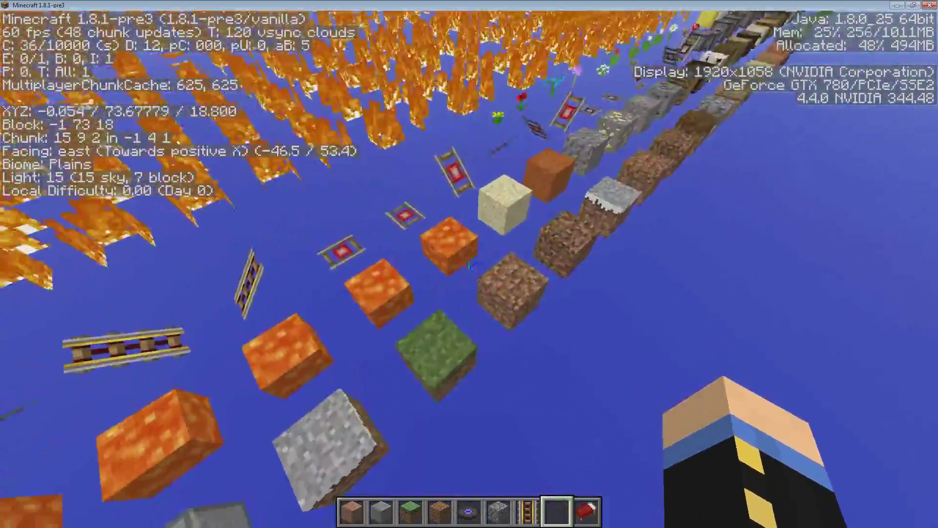
{"action": "key", "text": "a"}
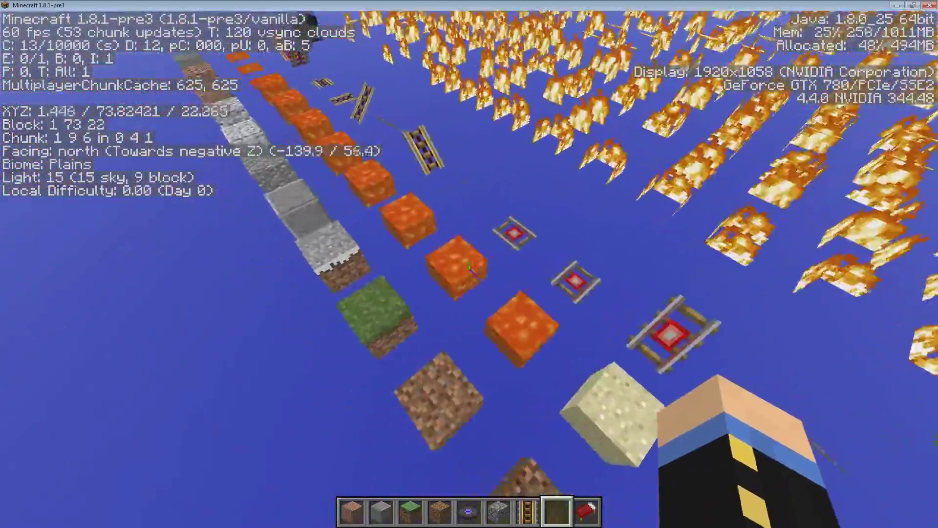
{"action": "key", "text": "s"}
{"action": "key", "text": "shift"}
{"action": "key", "text": "a"}
Step: Switch to MCEdit and fly east over the fire and redstone wire areas to the front row of wooden doors
{"action": "key", "text": "t"}
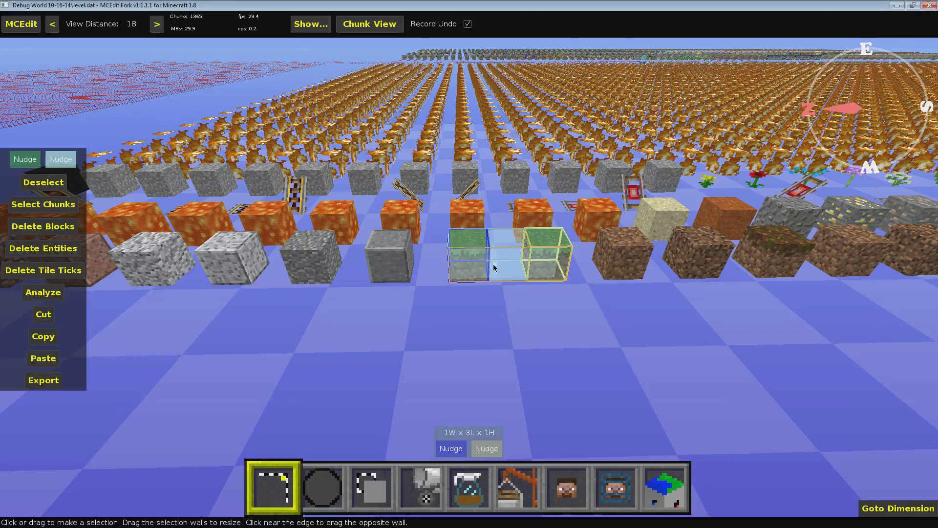
{"action": "right_click", "coordinate": [547, 264]}
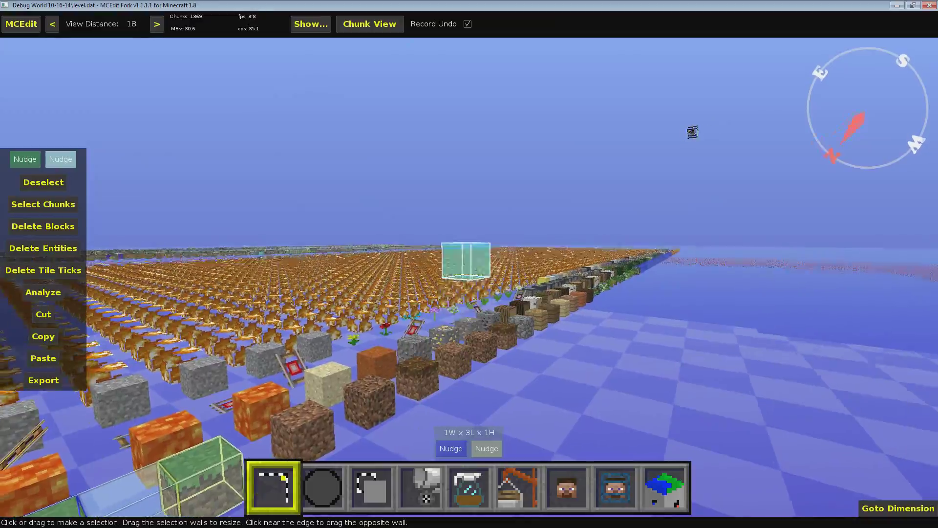
{"action": "key", "text": "w"}
{"action": "key", "text": "space"}
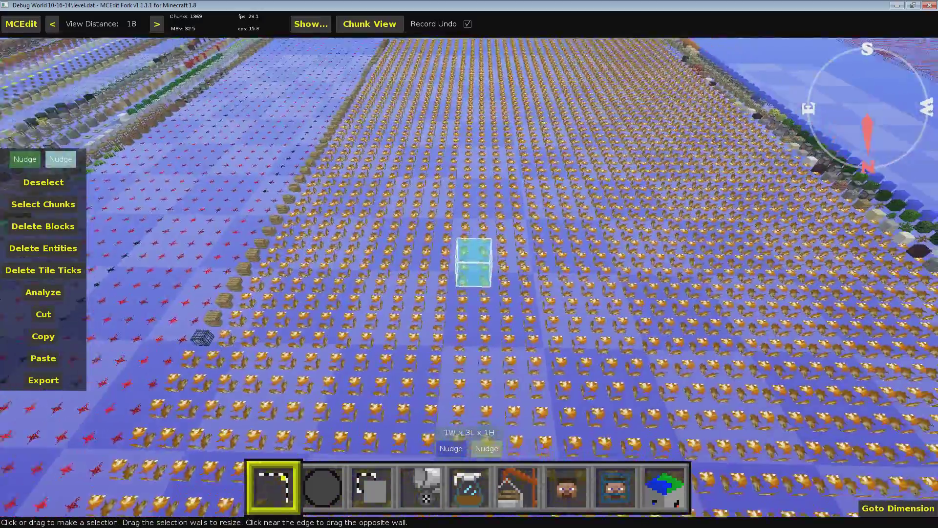
{"action": "right_click", "coordinate": [544, 140]}
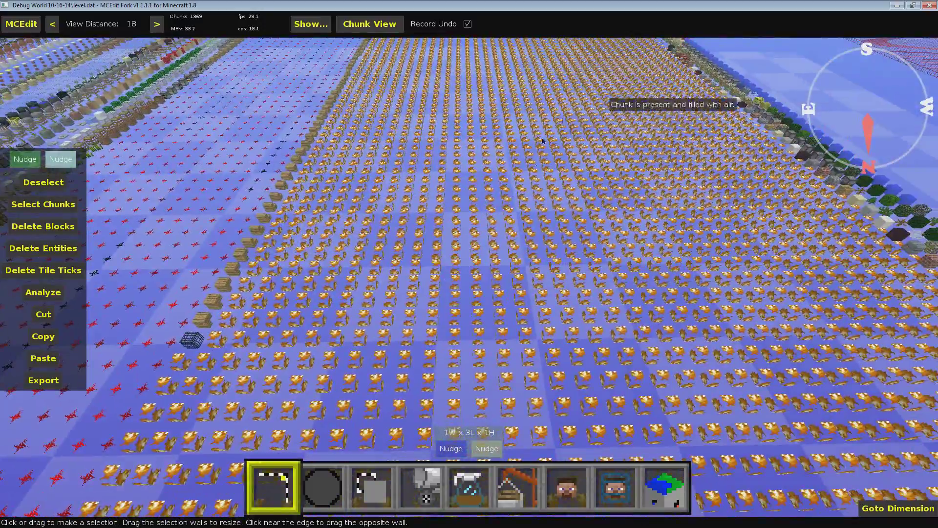
{"action": "right_click", "coordinate": [544, 140]}
{"action": "key", "text": "w"}
{"action": "right_click", "coordinate": [484, 244]}
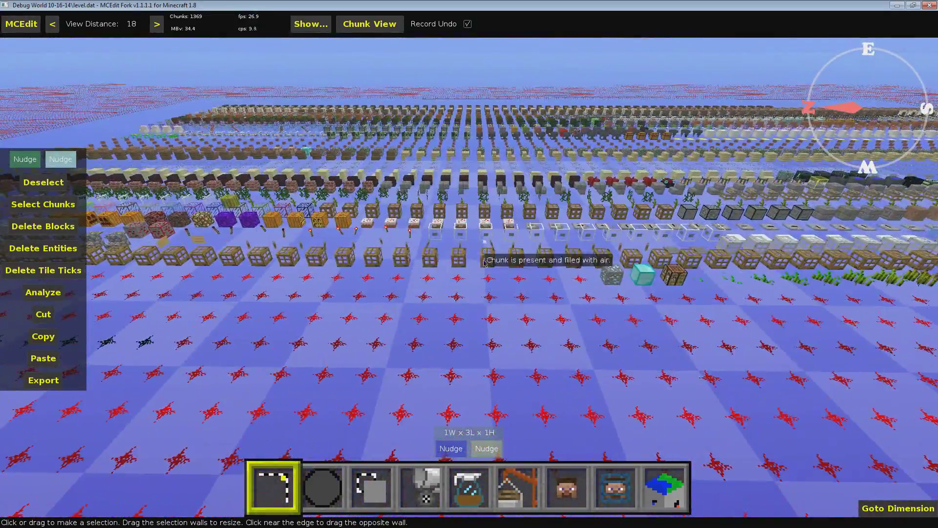
{"action": "key", "text": "w"}
{"action": "key", "text": "w"}
{"action": "right_click", "coordinate": [546, 310]}
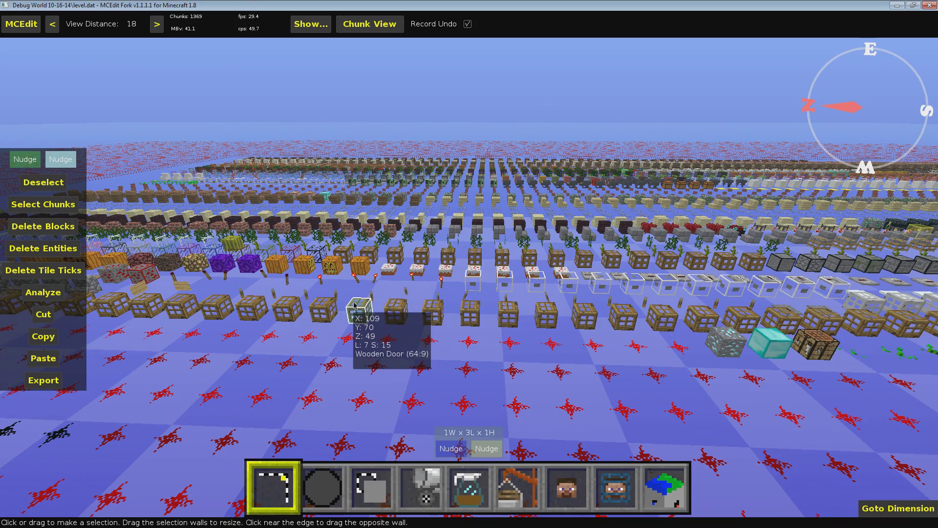
Step: Fly along the wooden door row to the stone stairs near the pumpkins and redstone ore
{"action": "right_click", "coordinate": [319, 309]}
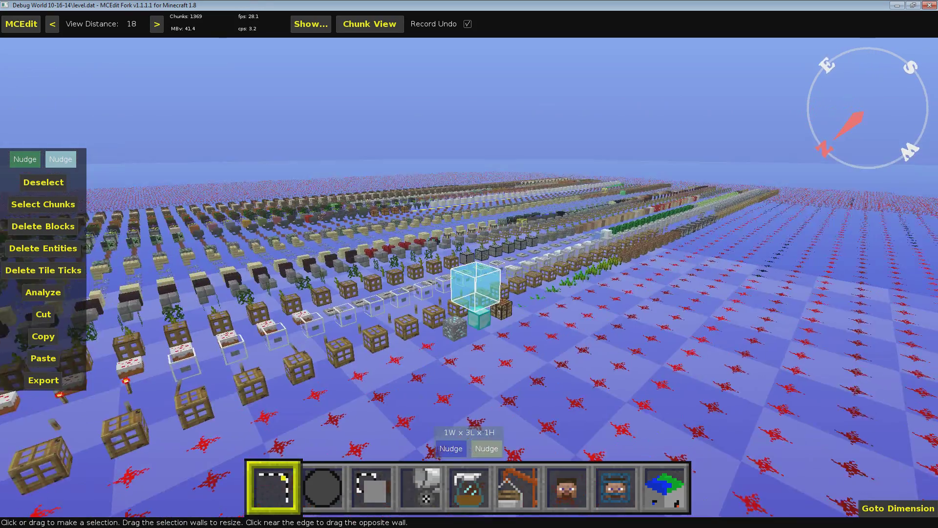
{"action": "key", "text": "a"}
{"action": "key", "text": "a"}
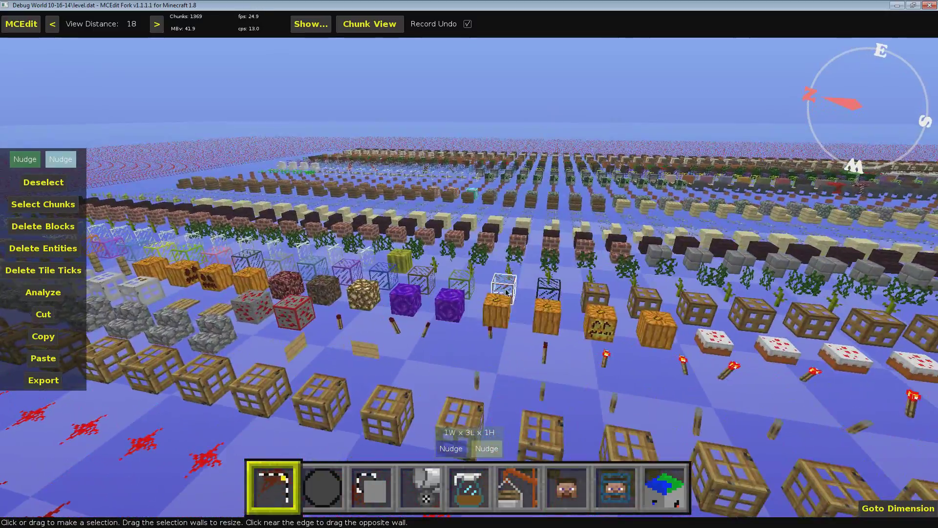
{"action": "key", "text": "a"}
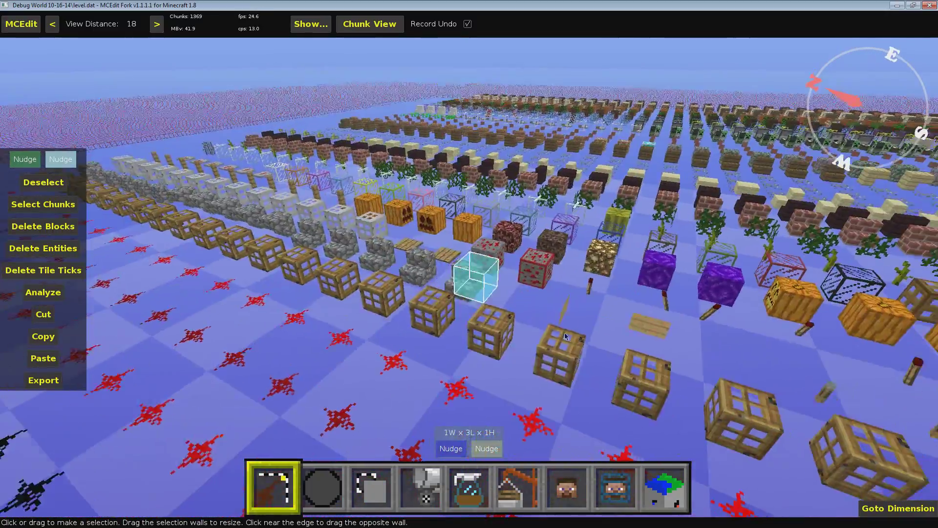
{"action": "key", "text": "w"}
{"action": "right_click", "coordinate": [504, 332]}
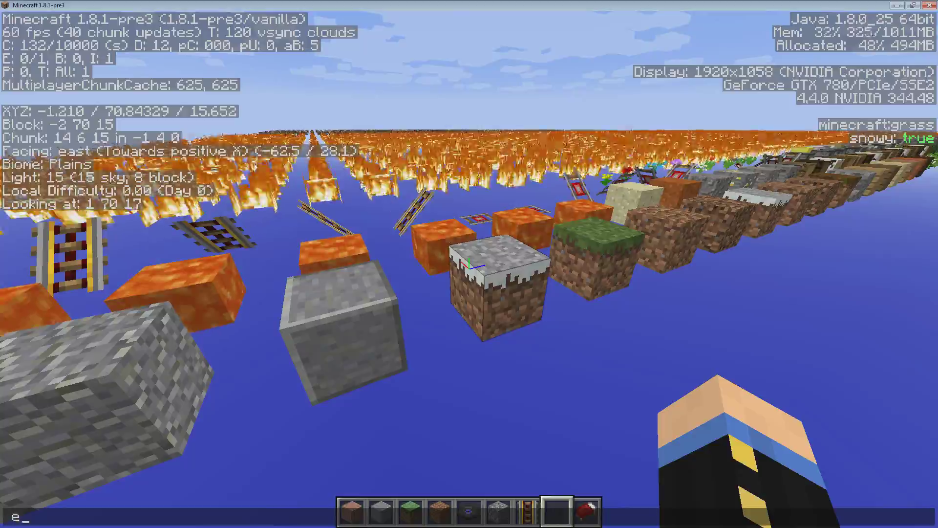
Step: Switch to Minecraft and fly east over the fire and redstone wire to the same row of stone stairs
{"action": "key", "text": "w"}
{"action": "key", "text": "space"}
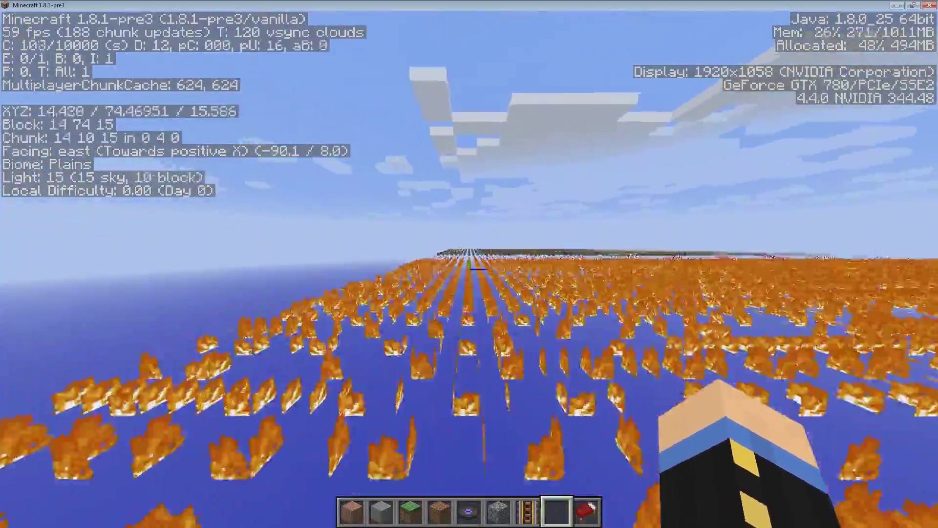
{"action": "key", "text": "w"}
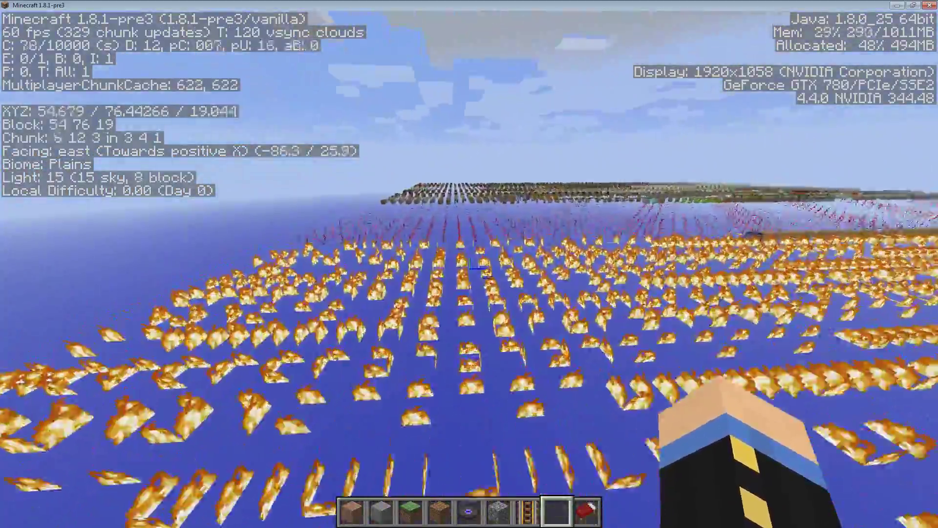
{"action": "key", "text": "w"}
{"action": "key", "text": "shift"}
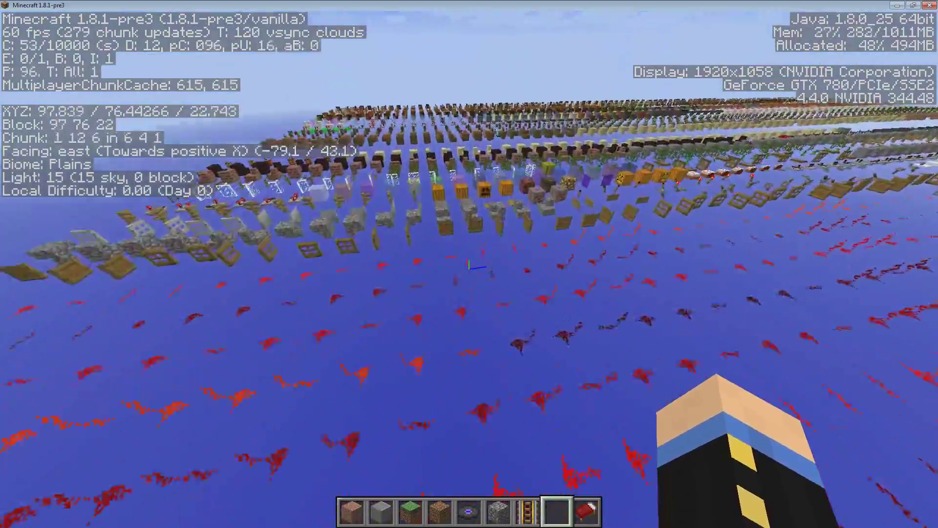
{"action": "key", "text": "a"}
{"action": "key", "text": "shift"}
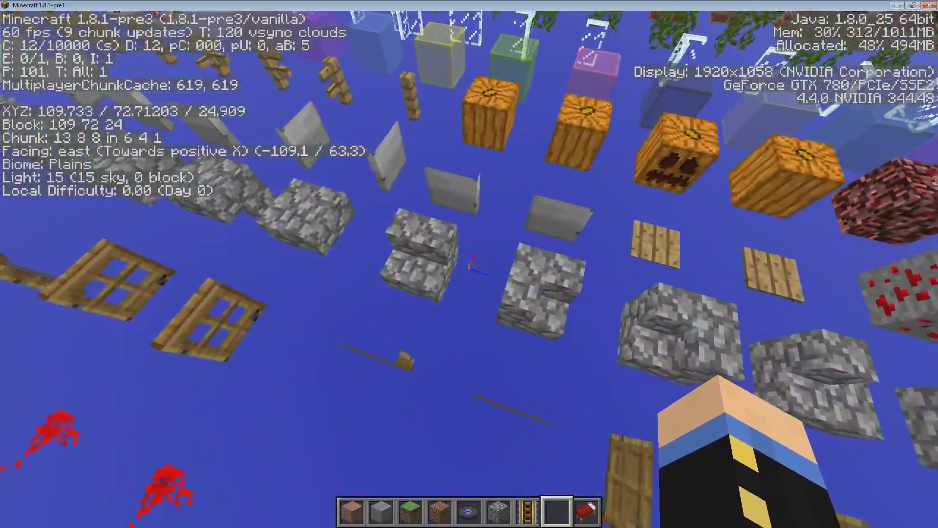
{"action": "key", "text": "d"}
{"action": "key", "text": "d"}
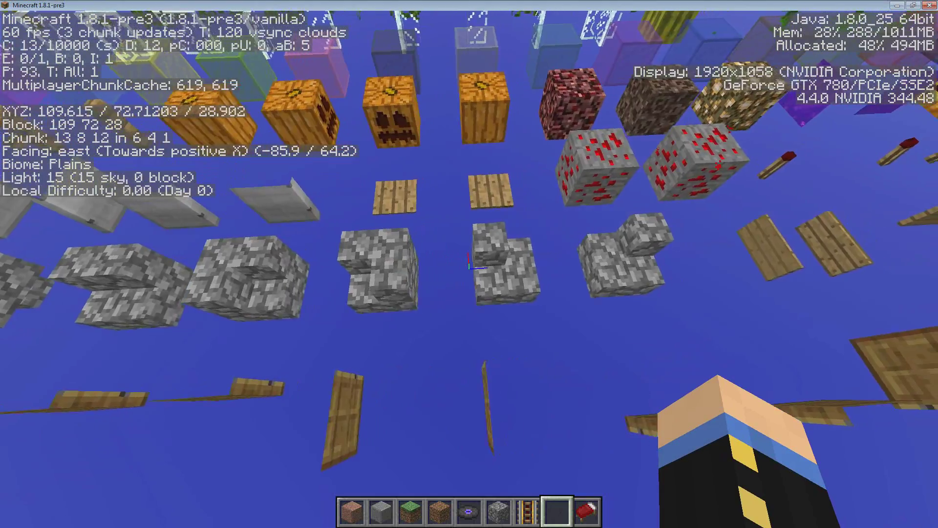
Step: Check the facing, half and shape states of the stone stairs at 111 70 31
{"action": "key", "text": "t"}
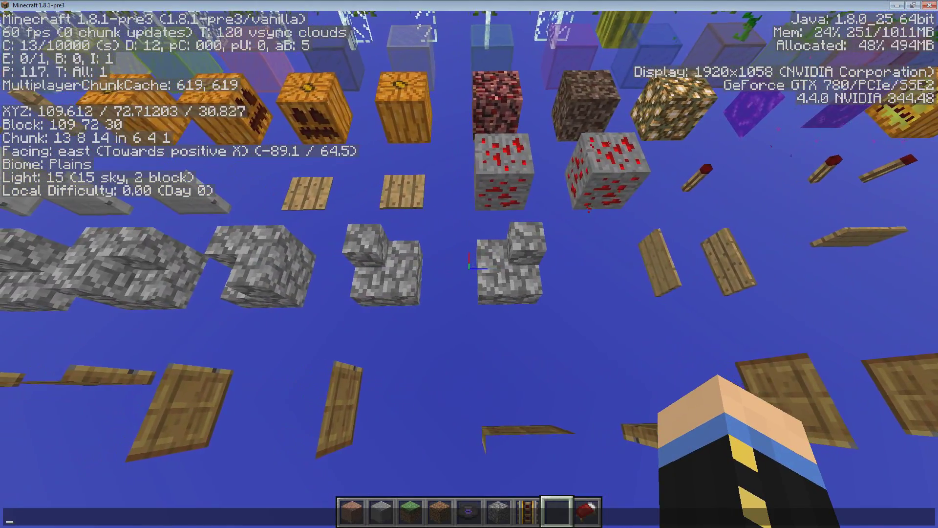
{"action": "key", "text": "Escape"}
{"action": "key", "text": "t"}
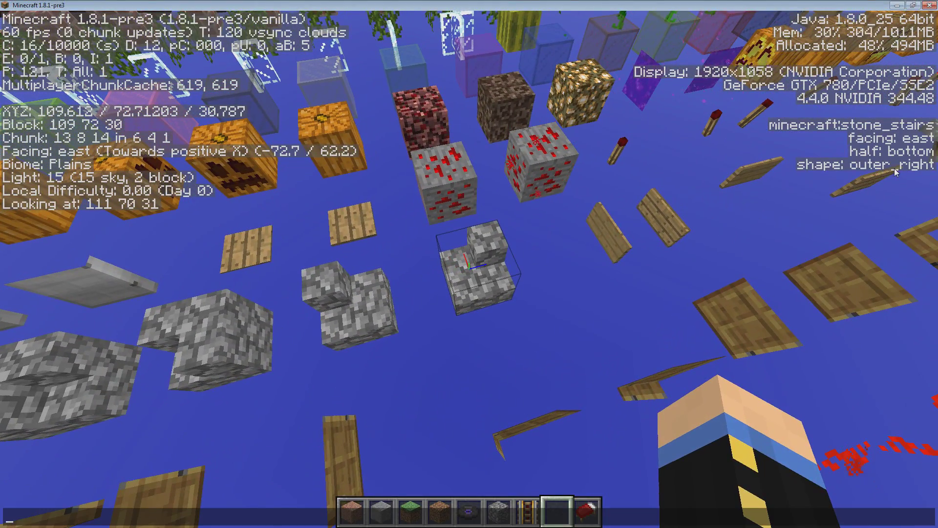
{"action": "key", "text": "Escape"}
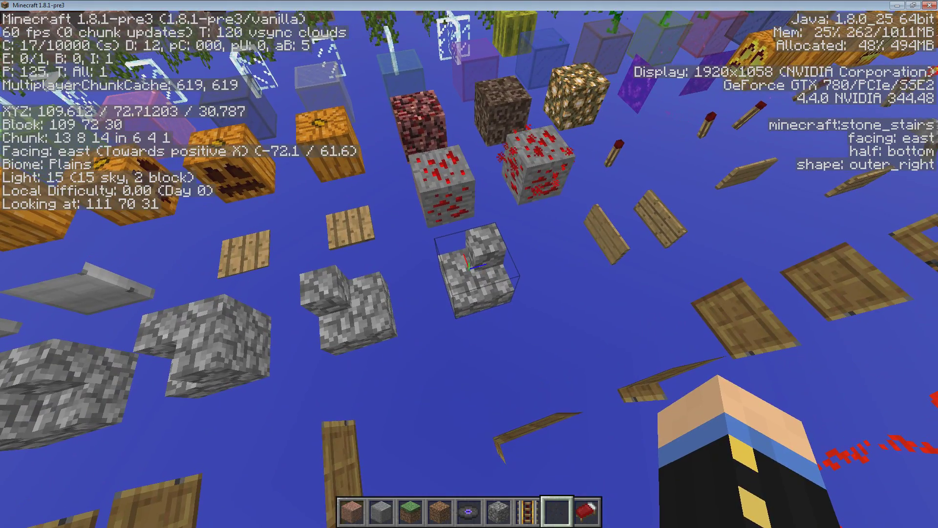
Step: Compare the shape state of the straight, inner and outer corner stone stairs along the row
{"action": "key", "text": "a"}
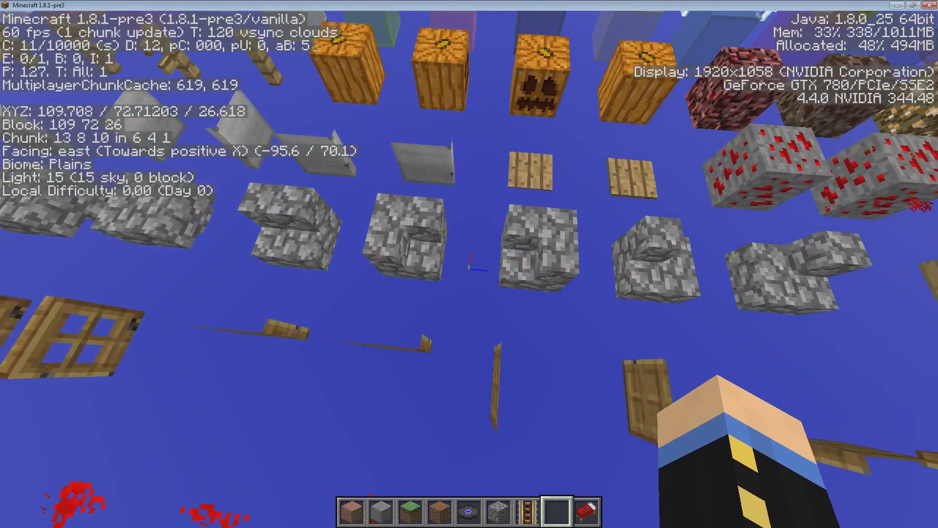
{"action": "key", "text": "a"}
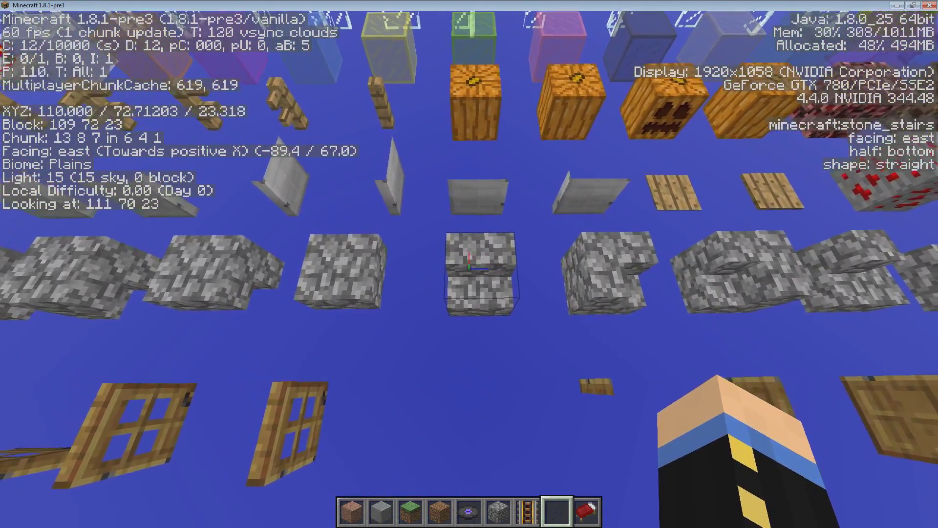
{"action": "key", "text": "d"}
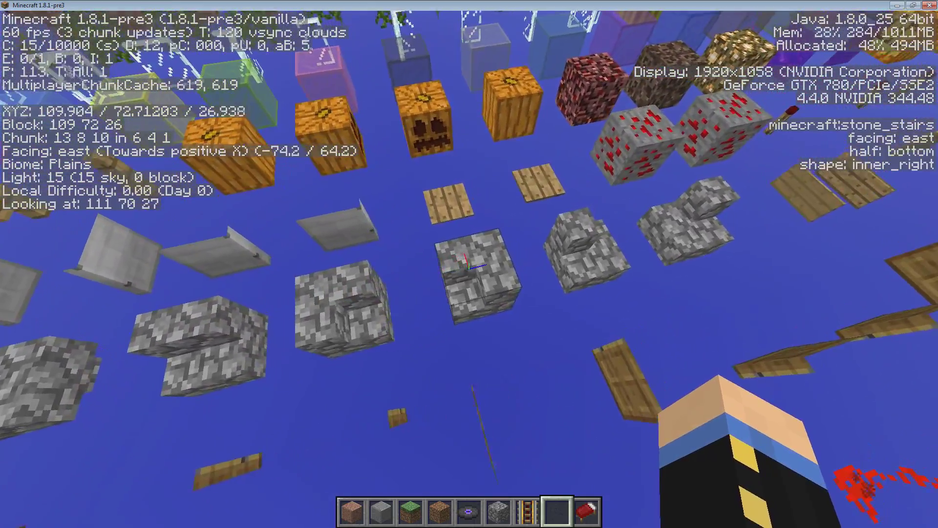
{"action": "key", "text": "d"}
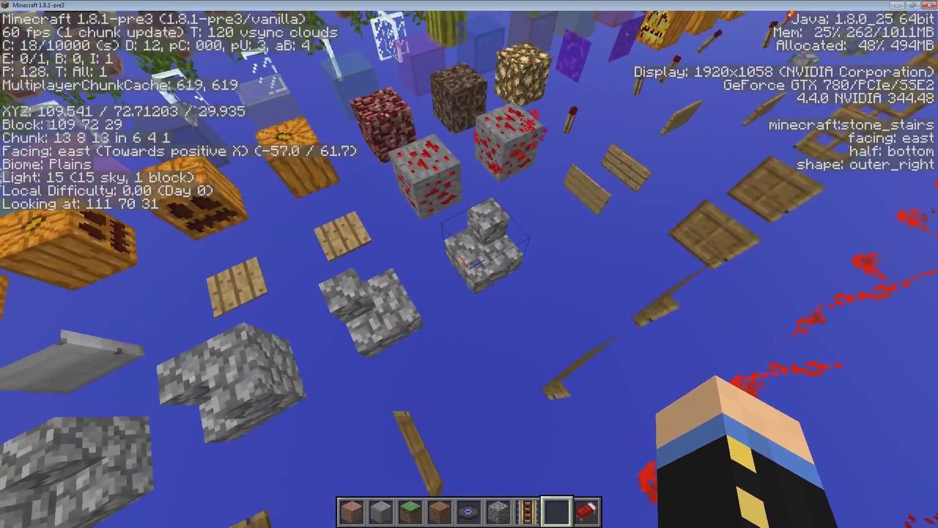
{"action": "key", "text": "d"}
Step: Rise above the stone stairs and hide the debug overlay to view the row, restoring the overlay when done
{"action": "key", "text": "a"}
{"action": "key", "text": "space"}
{"action": "key", "text": "F3"}
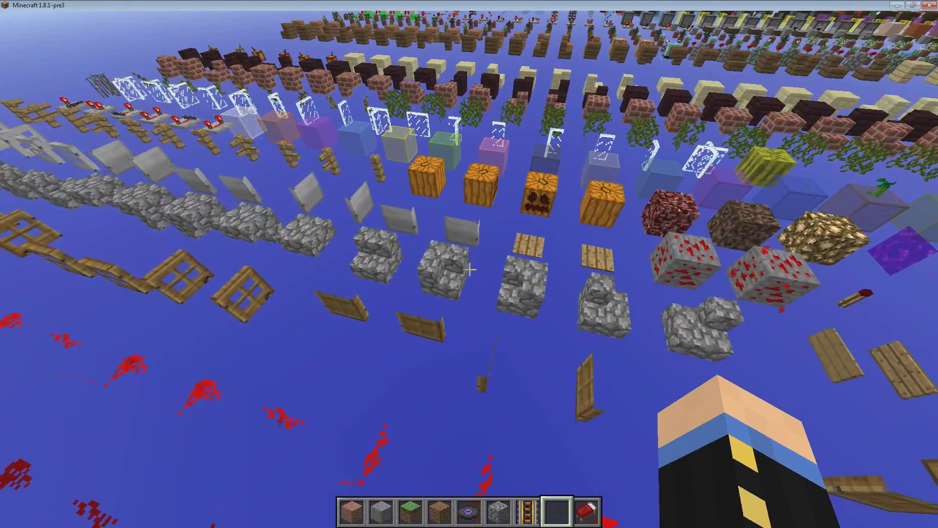
{"action": "key", "text": "F3"}
Step: Switch to MCEdit and examine how the same row of stone stairs is drawn there
{"action": "key", "text": "t"}
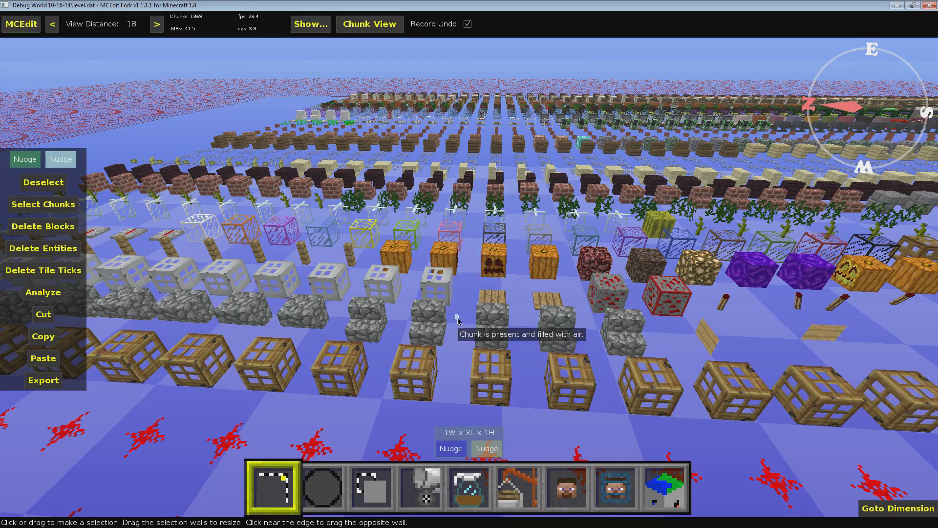
{"action": "key", "text": "w"}
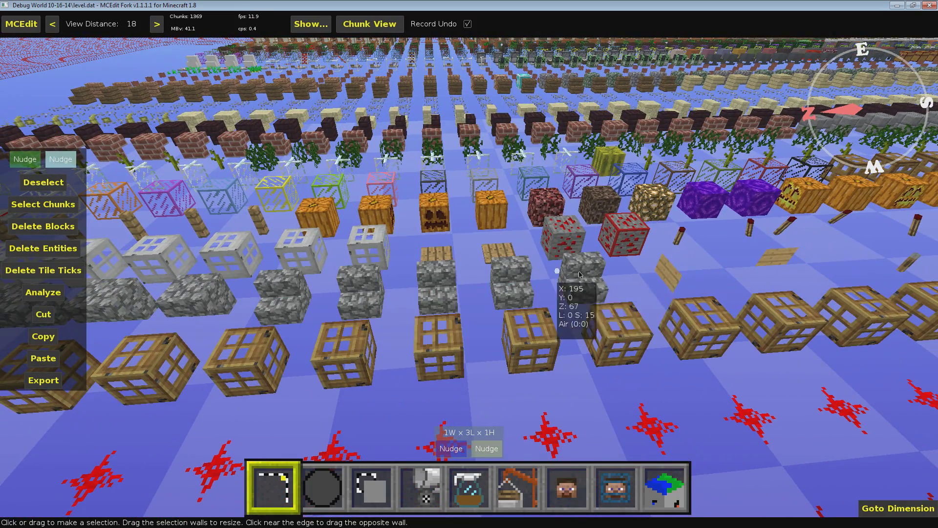
{"action": "key", "text": "s"}
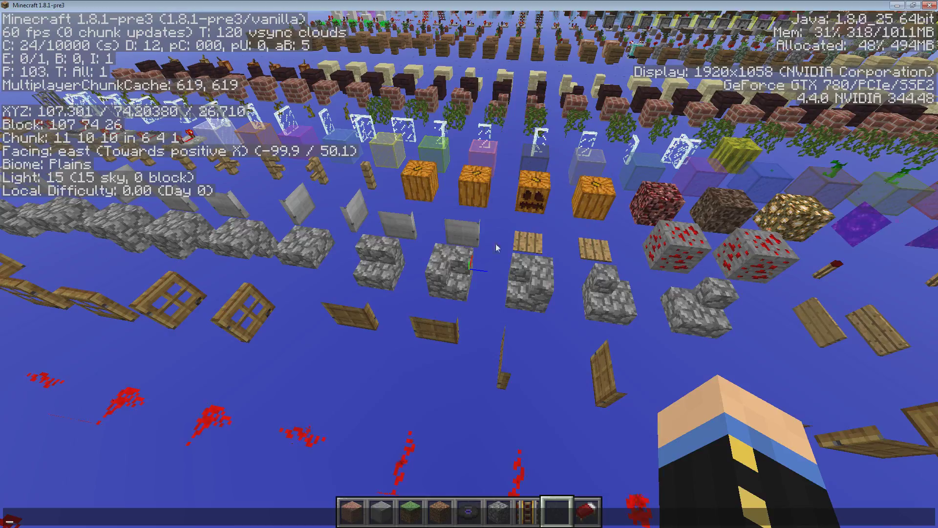
Step: Return to Minecraft and fly south along the rows to the unpowered repeaters beside the snow blocks
{"action": "key", "text": "w"}
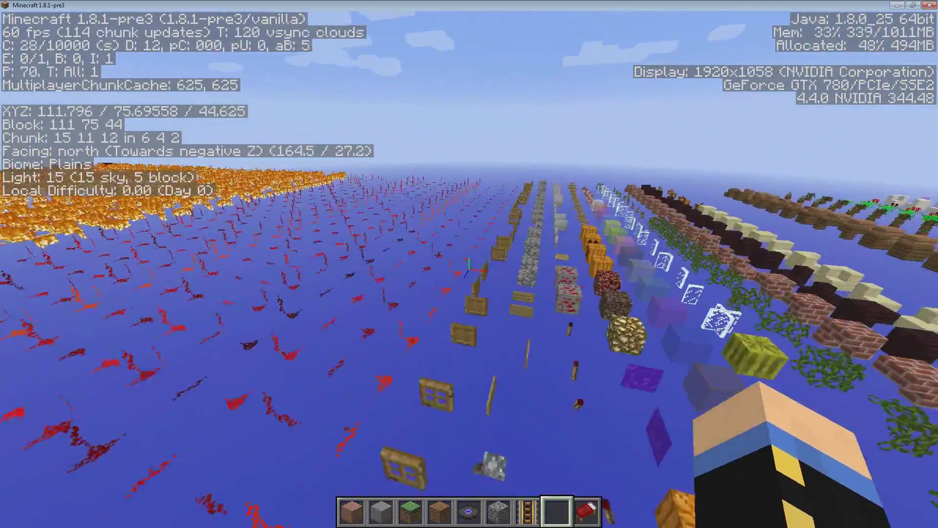
{"action": "left_click", "coordinate": [469, 264]}
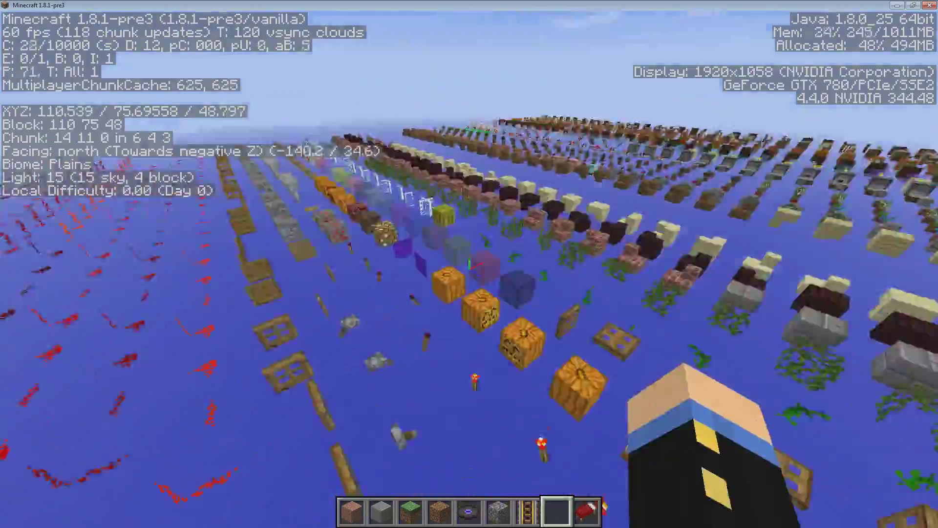
{"action": "key", "text": "w"}
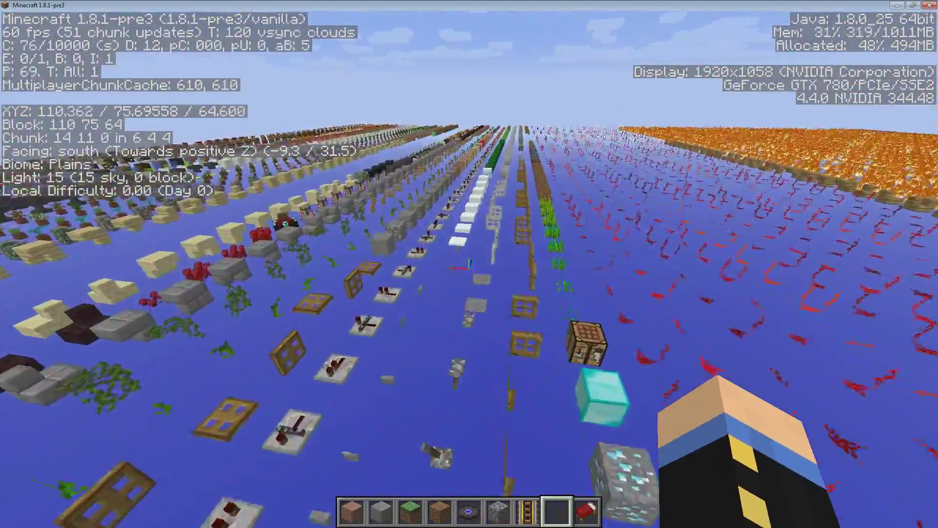
{"action": "key", "text": "w"}
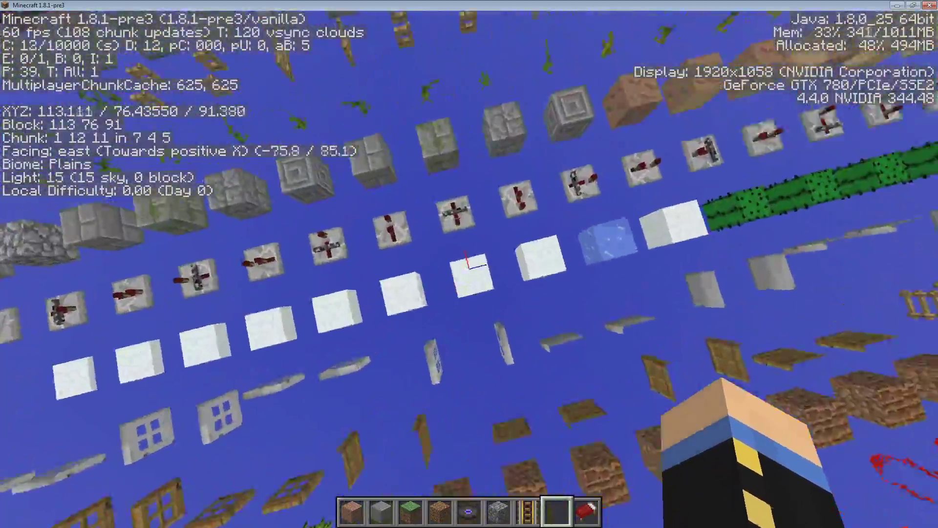
{"action": "key", "text": "a"}
{"action": "key", "text": "w"}
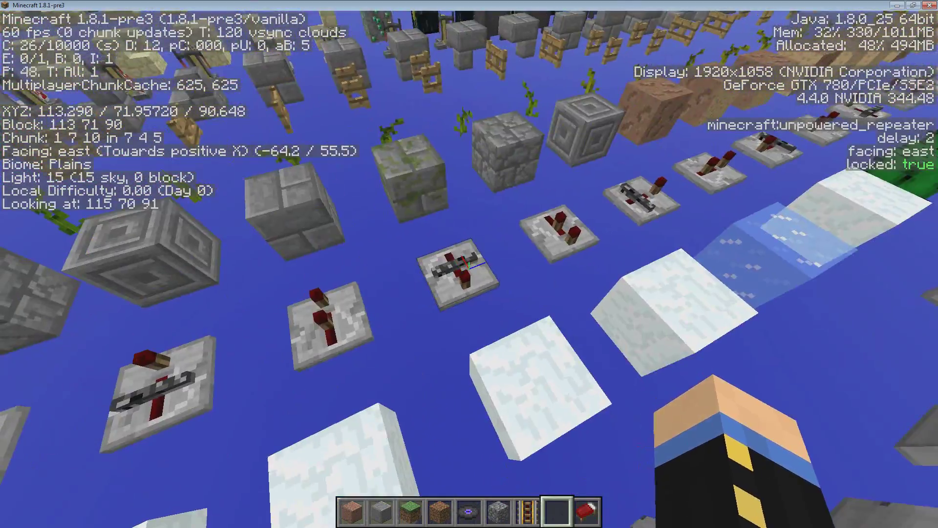
Step: Inspect the delay, facing and locked states of the unpowered repeater at 115 70 91 up close and from above
{"action": "key", "text": "a"}
{"action": "key", "text": "shift"}
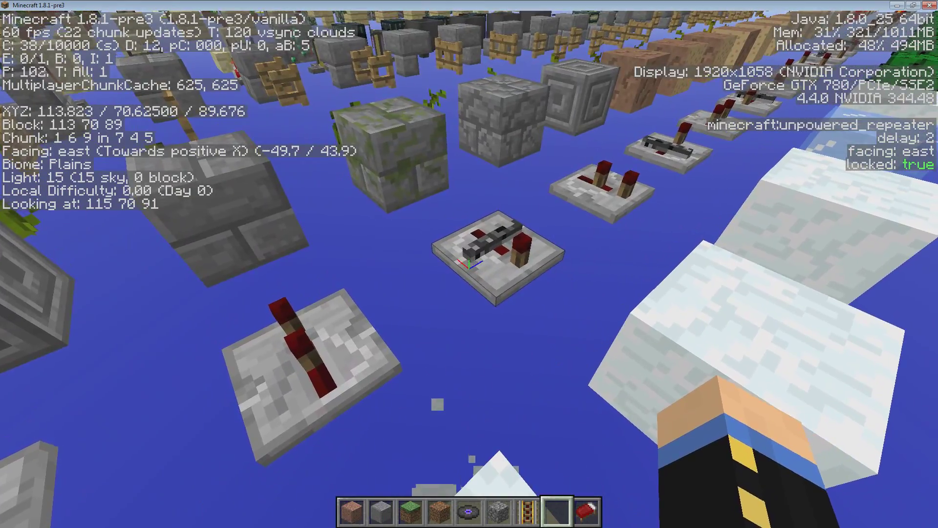
{"action": "key", "text": "d"}
{"action": "key", "text": "space"}
{"action": "key", "text": "space"}
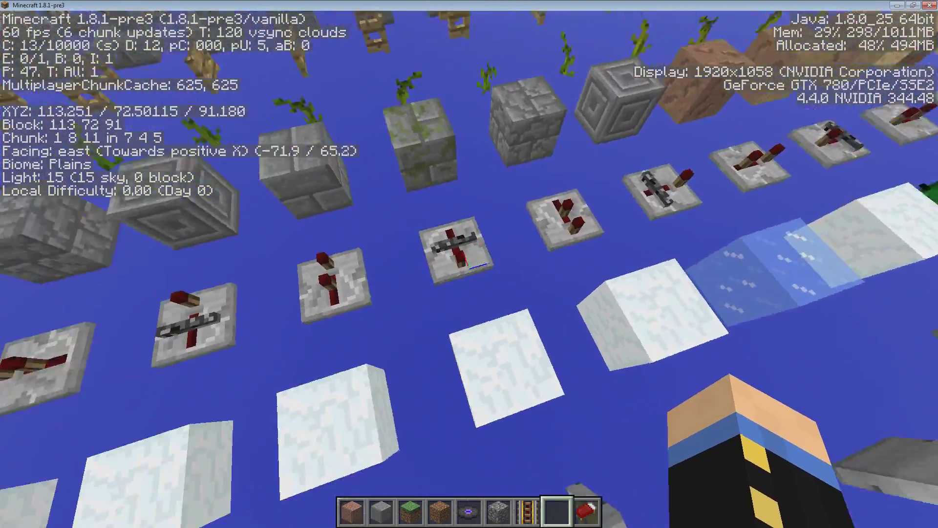
{"action": "key", "text": "shift"}
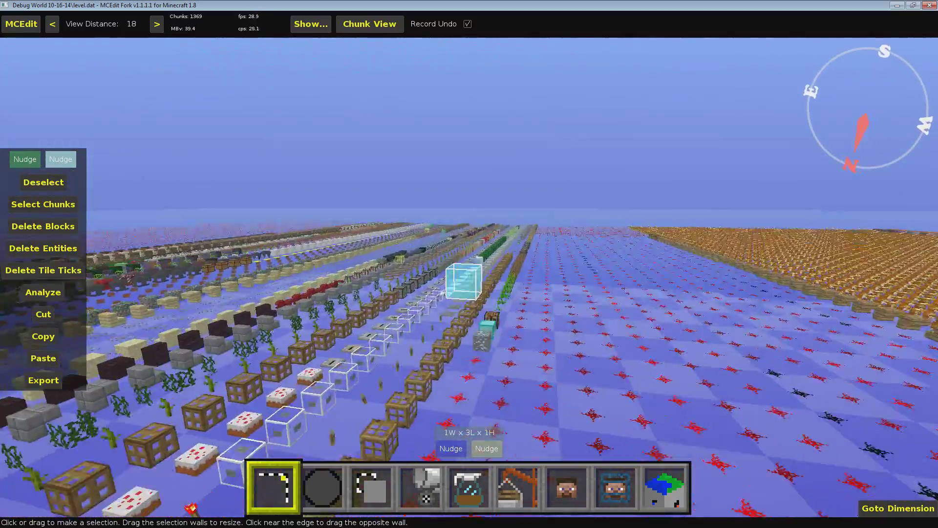
Step: Fly sideways and up in MCEdit to look over the rows of repeaters, snow blocks and trapdoors
{"action": "key", "text": "d"}
{"action": "key", "text": "space"}
{"action": "right_click", "coordinate": [469, 277]}
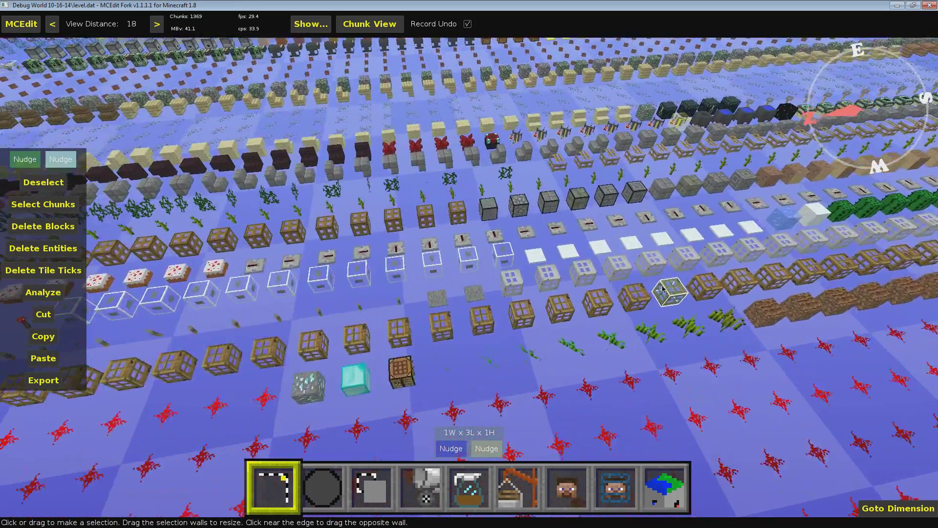
{"action": "key", "text": "w"}
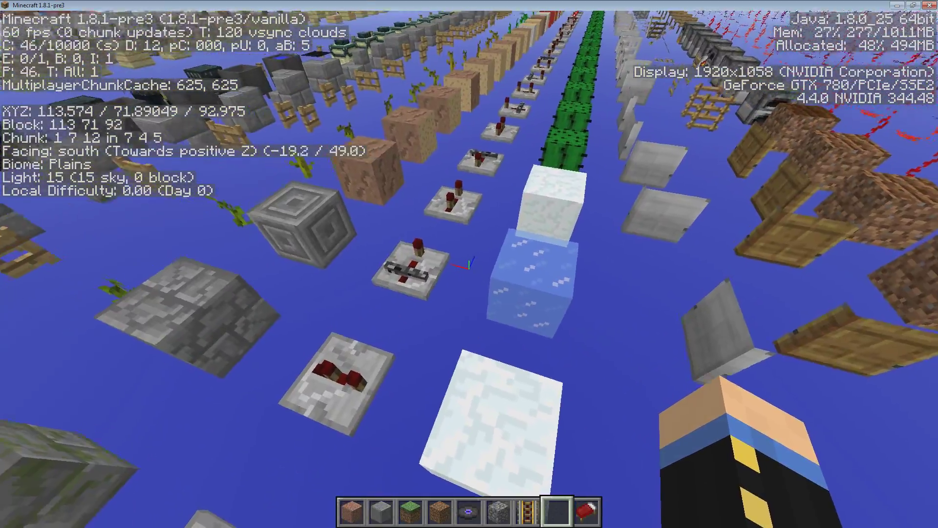
Step: Switch to Minecraft and fly south above the unpowered repeaters, viewing the row in both directions
{"action": "key", "text": "w"}
{"action": "key", "text": "space"}
{"action": "key", "text": "w"}
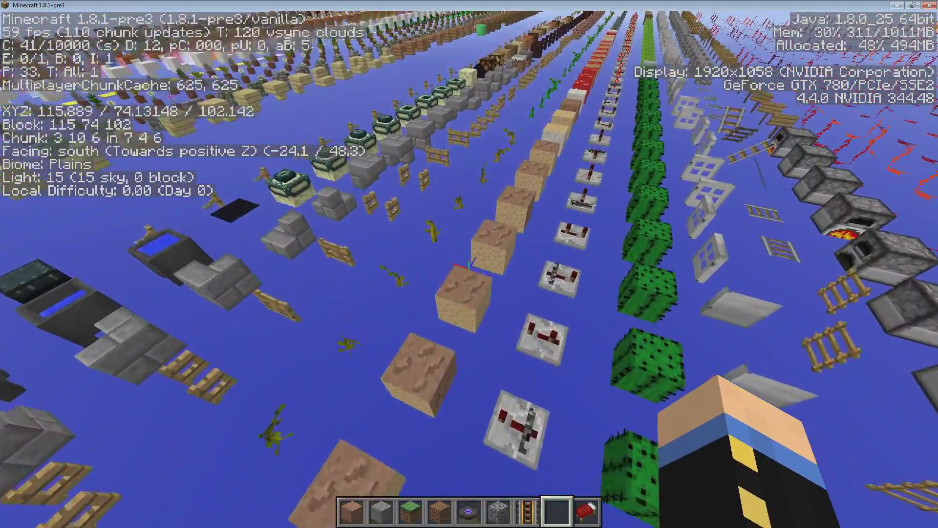
{"action": "key", "text": "w"}
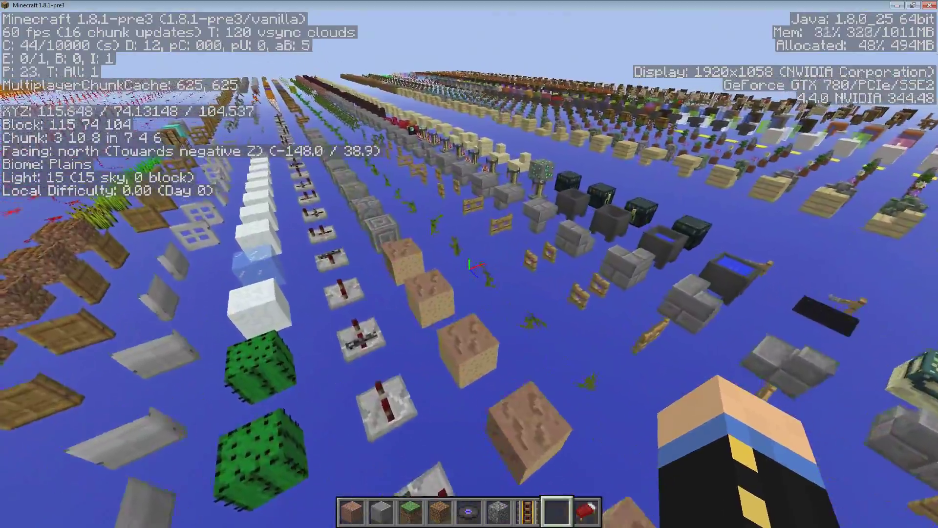
{"action": "key", "text": "w"}
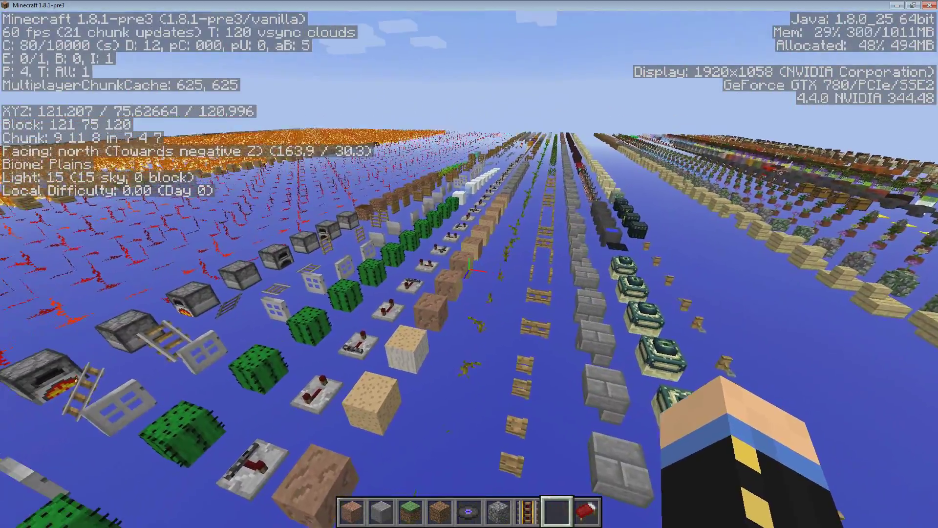
Step: Fly back north-west over the rows and approach the snow layers facing east, closing the chat on the way
{"action": "key", "text": "a"}
{"action": "key", "text": "w"}
{"action": "key", "text": "w"}
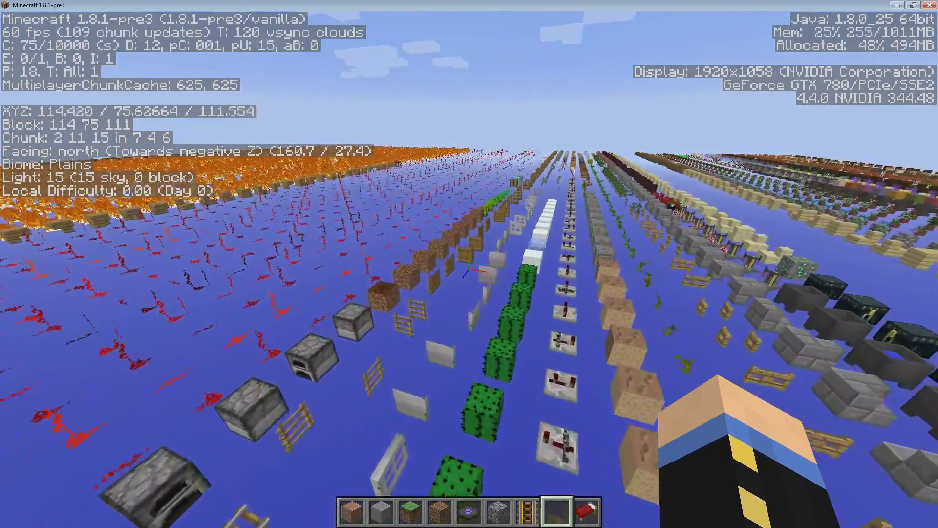
{"action": "key", "text": "w"}
{"action": "key", "text": "a"}
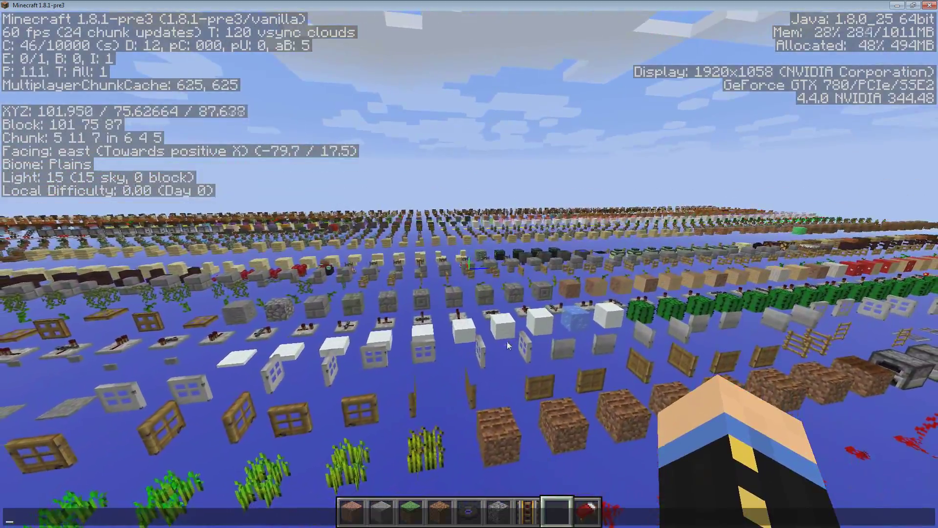
{"action": "key", "text": "Escape"}
{"action": "key", "text": "w"}
{"action": "key", "text": "w"}
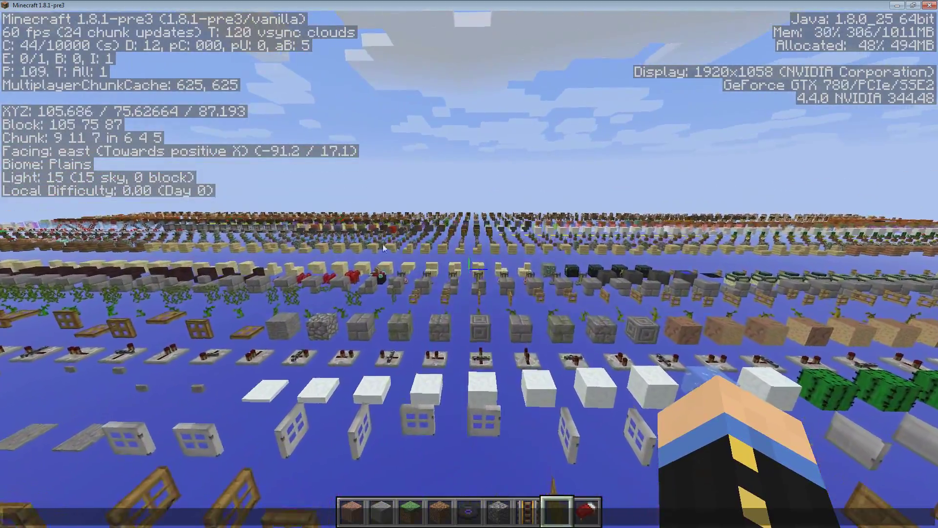
Step: Release the game pointer, switch to the blockstates folder in Windows Explorer, maximize its window and widen the file list
{"action": "key", "text": "t"}
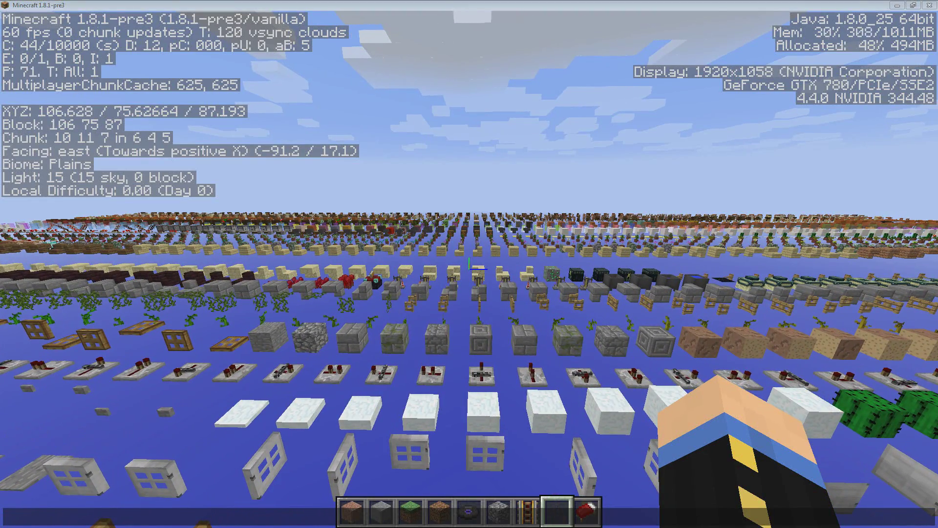
{"action": "key", "text": "alt+Tab"}
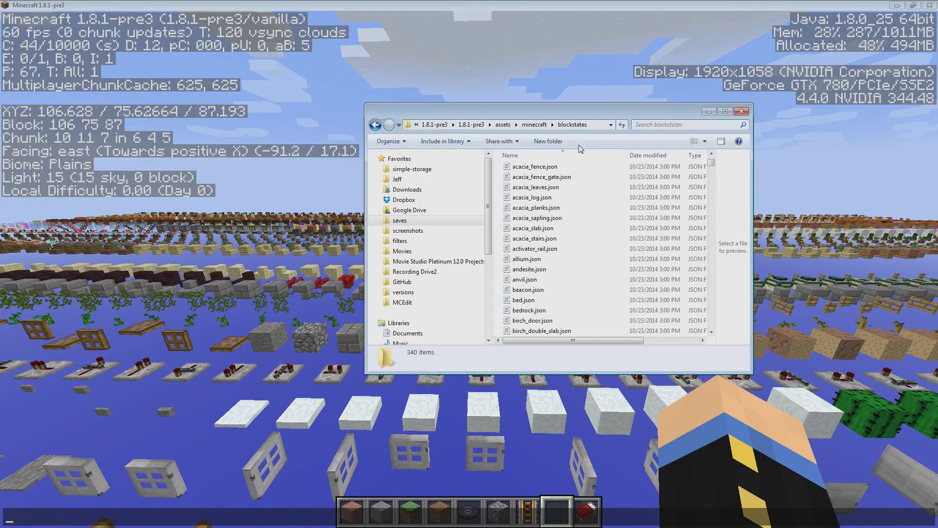
{"action": "left_click_drag", "start_coordinate": [555, 117], "coordinate": [443, 1]}
{"action": "left_click", "coordinate": [350, 125]}
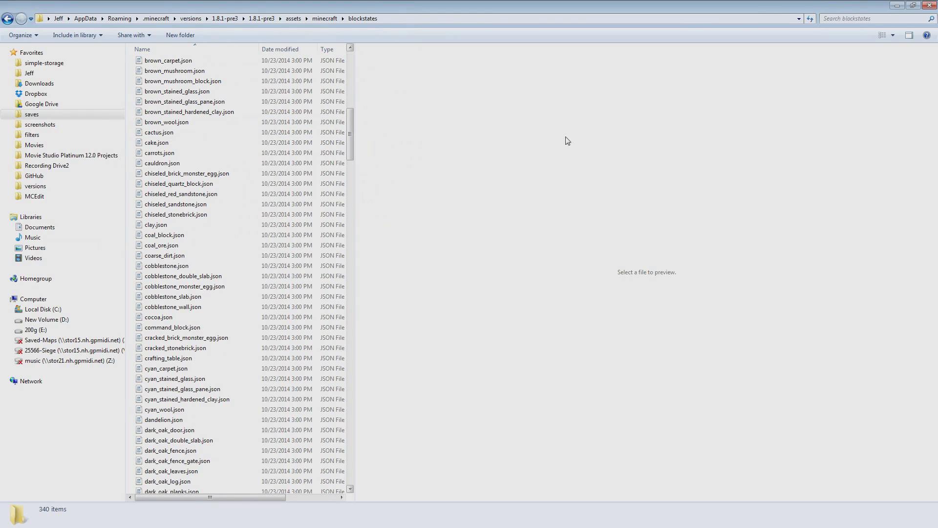
{"action": "left_click_drag", "start_coordinate": [355, 150], "coordinate": [637, 152]}
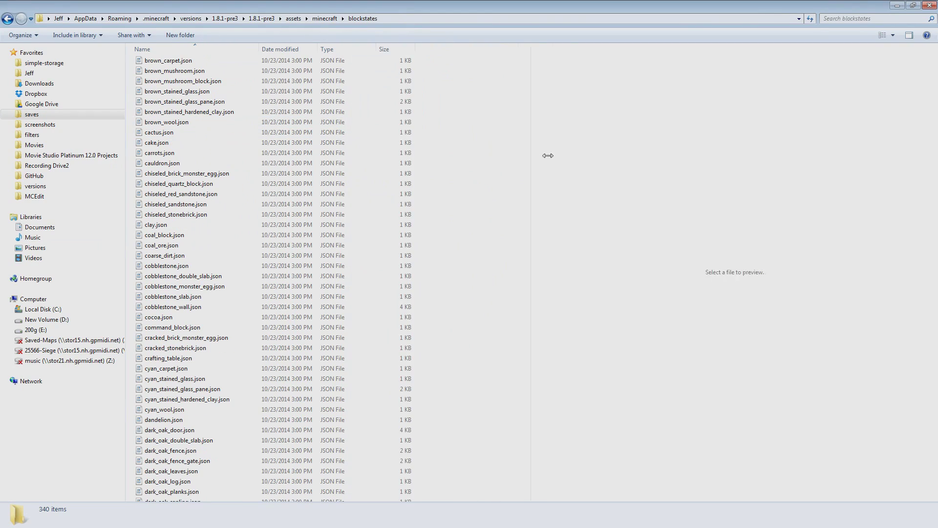
Step: Go up to the version folder 1.8.1-pre3 and review the extraction options for 1.8.1-pre3.jar without extracting it
{"action": "left_click", "coordinate": [325, 19]}
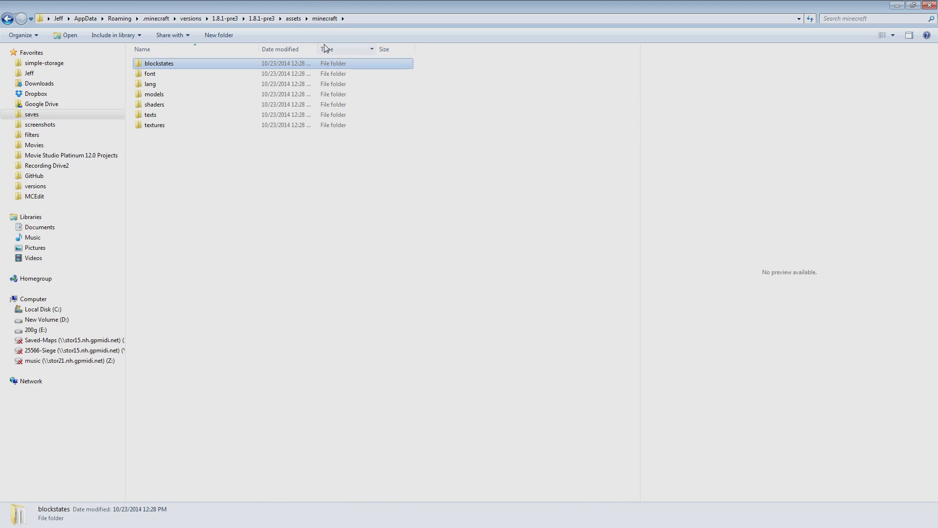
{"action": "left_click", "coordinate": [271, 19]}
{"action": "left_click", "coordinate": [231, 19]}
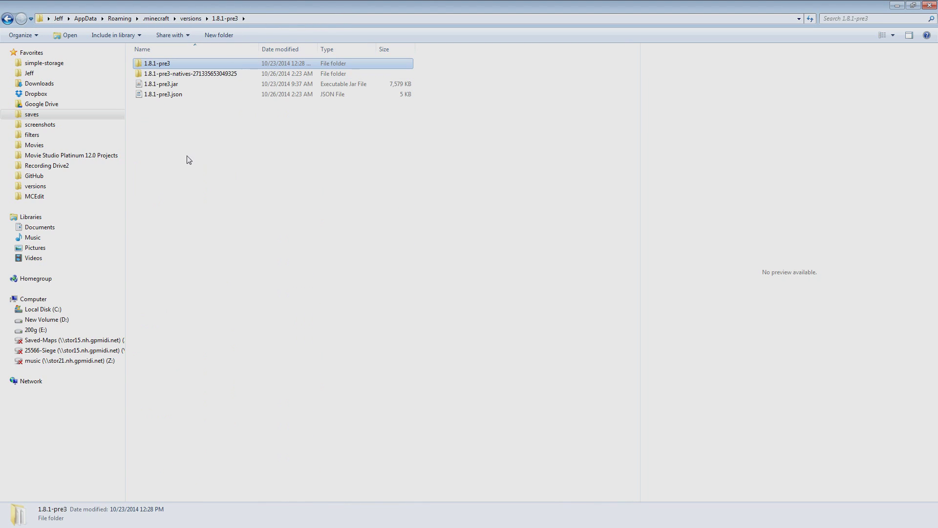
{"action": "left_click", "coordinate": [176, 85]}
{"action": "right_click", "coordinate": [164, 88]}
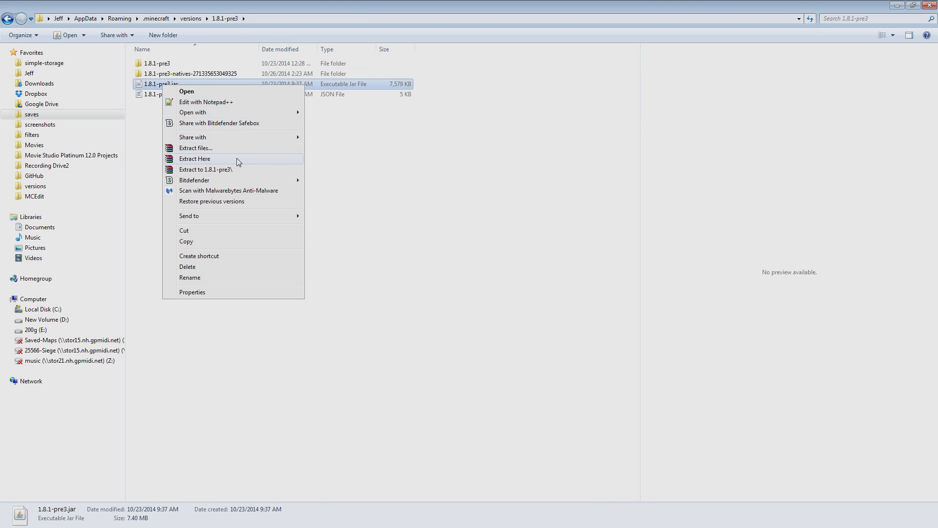
{"action": "key", "text": "Escape"}
Step: Open the extracted 1.8.1-pre3 folder and go through assets and minecraft to blockstates
{"action": "double_click", "coordinate": [207, 64]}
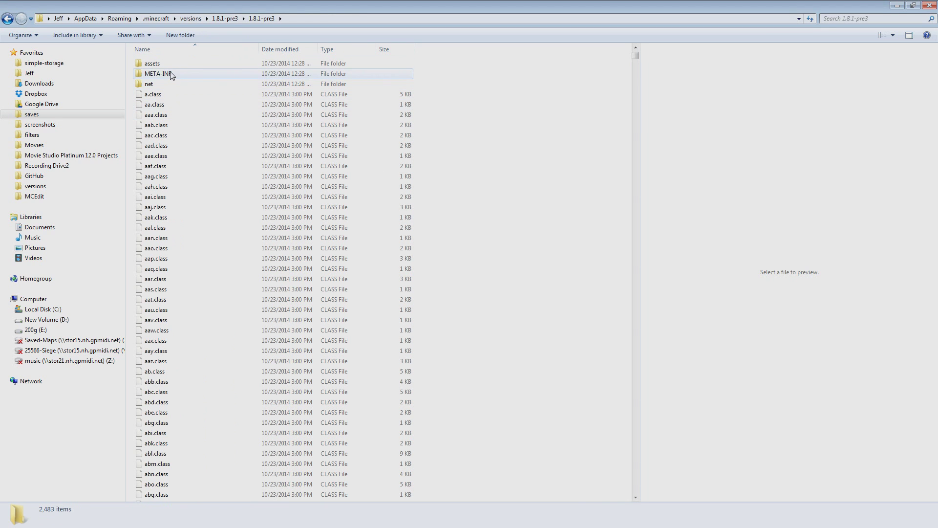
{"action": "double_click", "coordinate": [155, 64]}
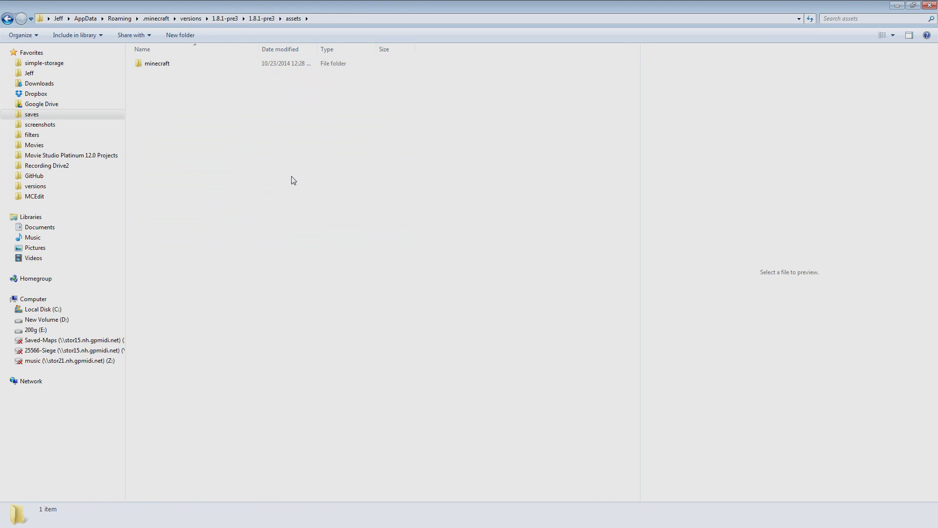
{"action": "double_click", "coordinate": [202, 65]}
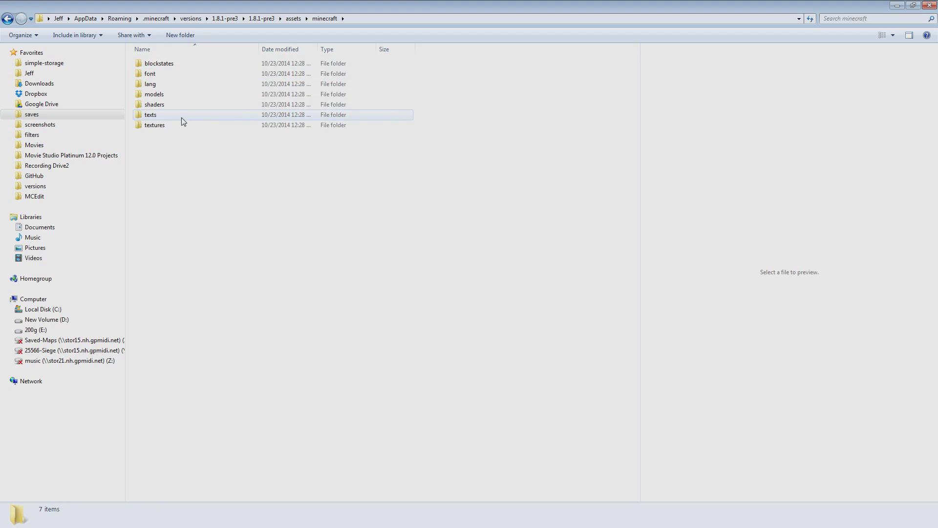
{"action": "double_click", "coordinate": [176, 64]}
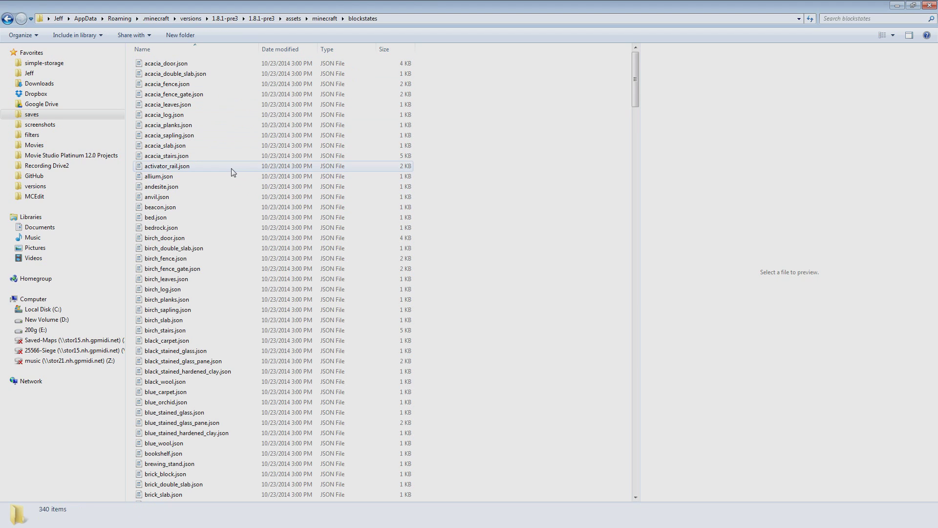
Step: Open acacia_leaves.json in WordPad, examine its variants and close the file
{"action": "left_click", "coordinate": [215, 105]}
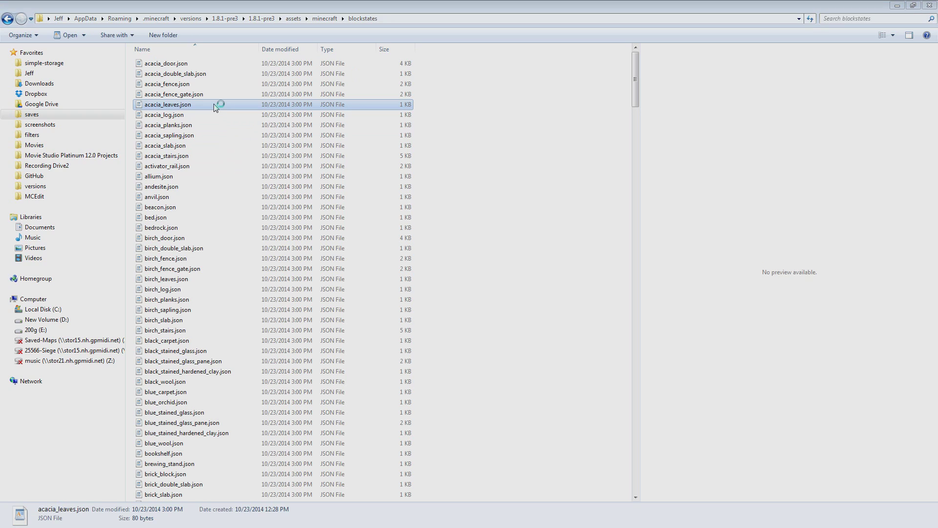
{"action": "left_click_drag", "start_coordinate": [347, 1], "coordinate": [303, 53]}
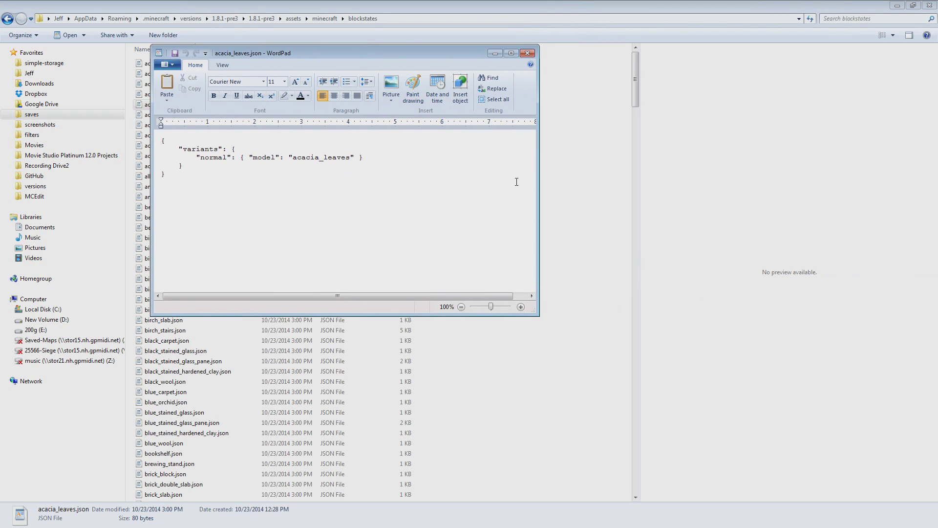
{"action": "left_click", "coordinate": [530, 53]}
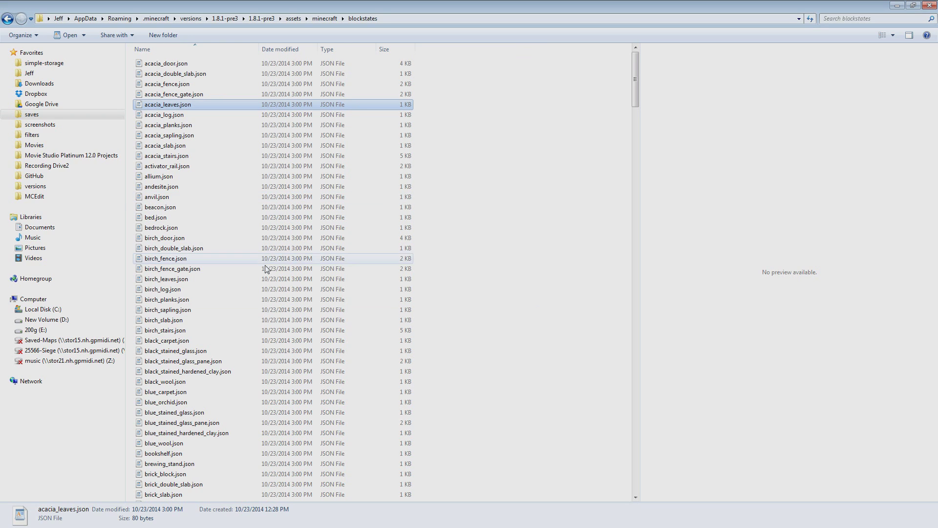
Step: Reopen the blockstates folder and view black_carpet.json and blue_stained_hardened_clay.json, closing each file
{"action": "left_click", "coordinate": [330, 19]}
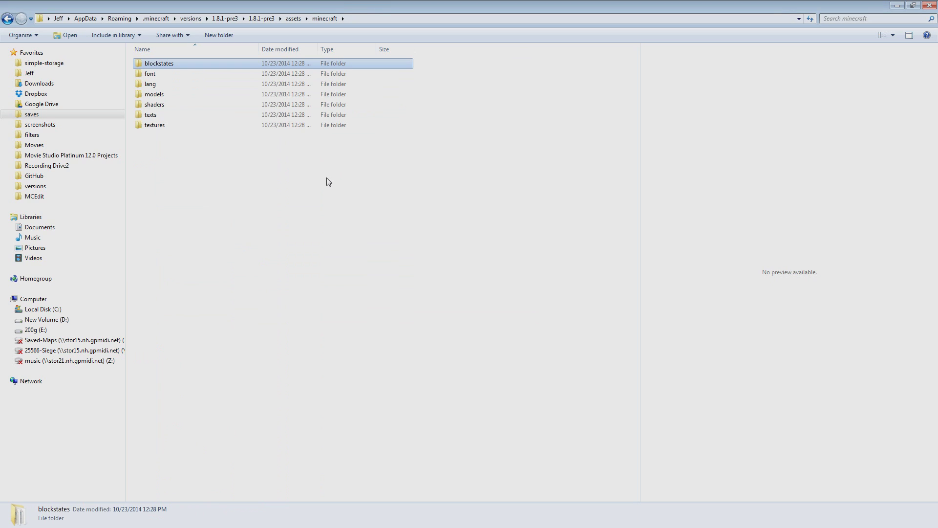
{"action": "double_click", "coordinate": [147, 66]}
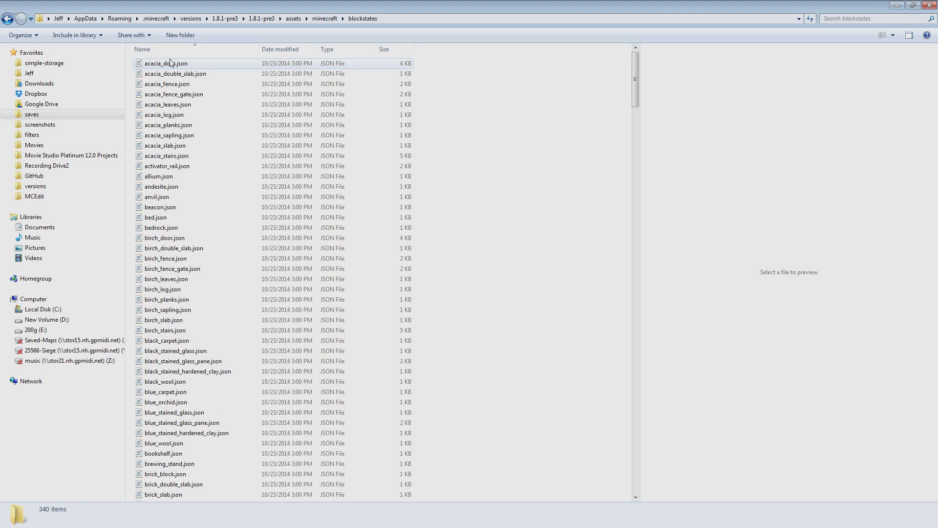
{"action": "double_click", "coordinate": [195, 340]}
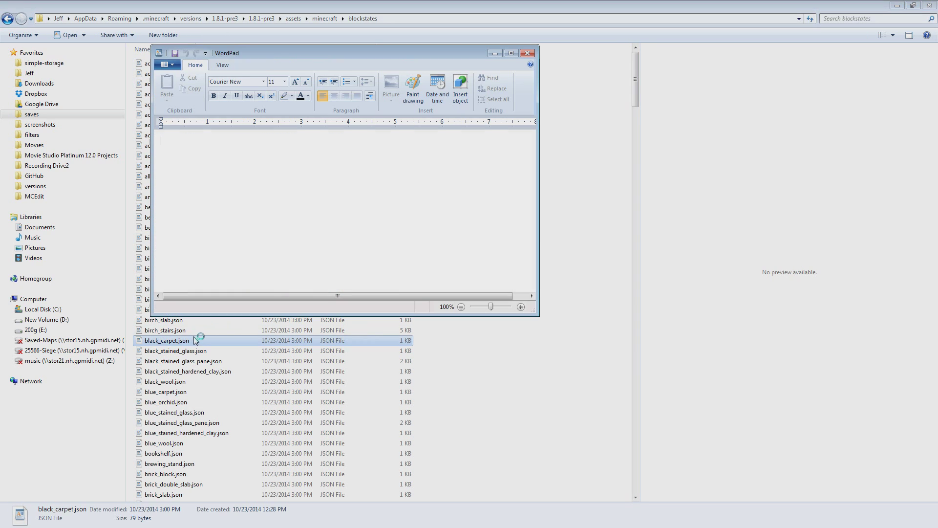
{"action": "left_click", "coordinate": [527, 54]}
{"action": "double_click", "coordinate": [279, 433]}
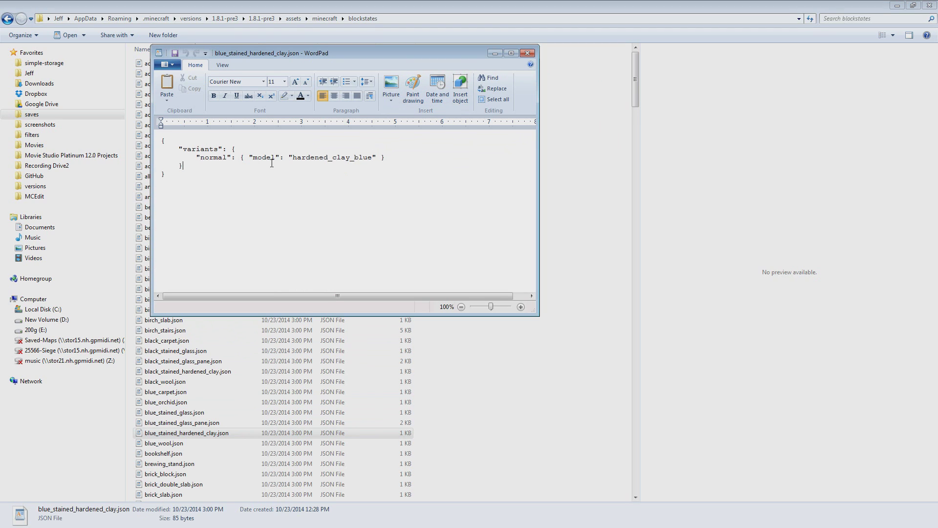
{"action": "left_click", "coordinate": [527, 53]}
Step: Open brown_mushroom_block.json, examine the model assigned to each variant and close the file
{"action": "scroll", "coordinate": [207, 167], "scroll_direction": "down", "scroll_amount": 12}
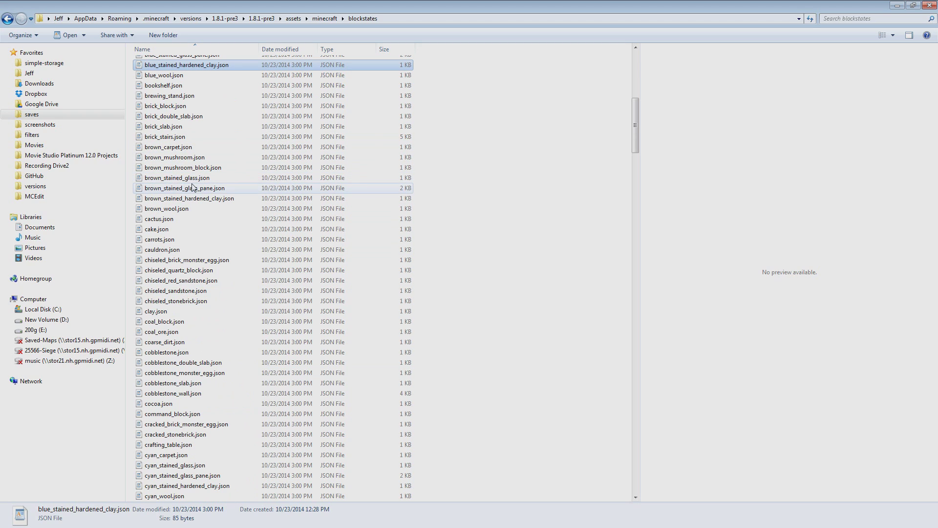
{"action": "double_click", "coordinate": [209, 169]}
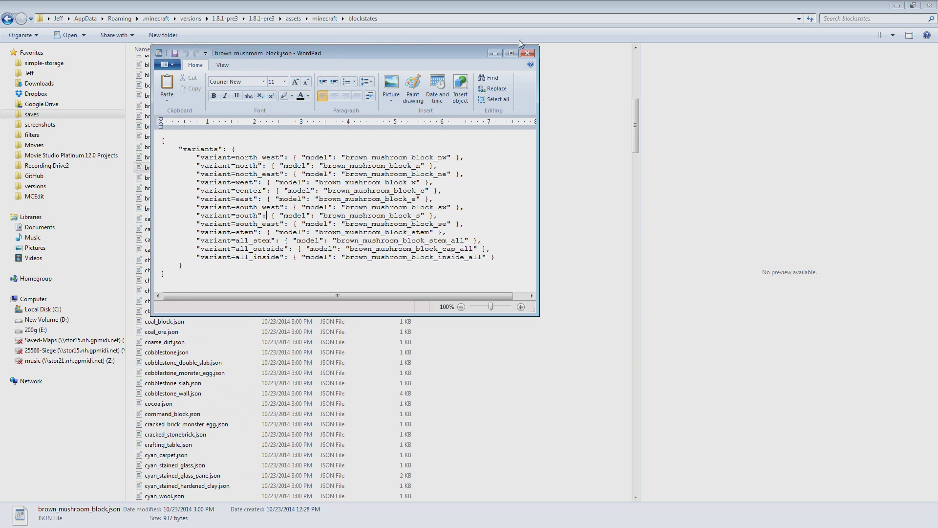
{"action": "left_click", "coordinate": [529, 54]}
Step: Go to the models/block folder, examine the parent and textures in activator_rail_raised_ne.json and close the file
{"action": "left_click", "coordinate": [325, 18]}
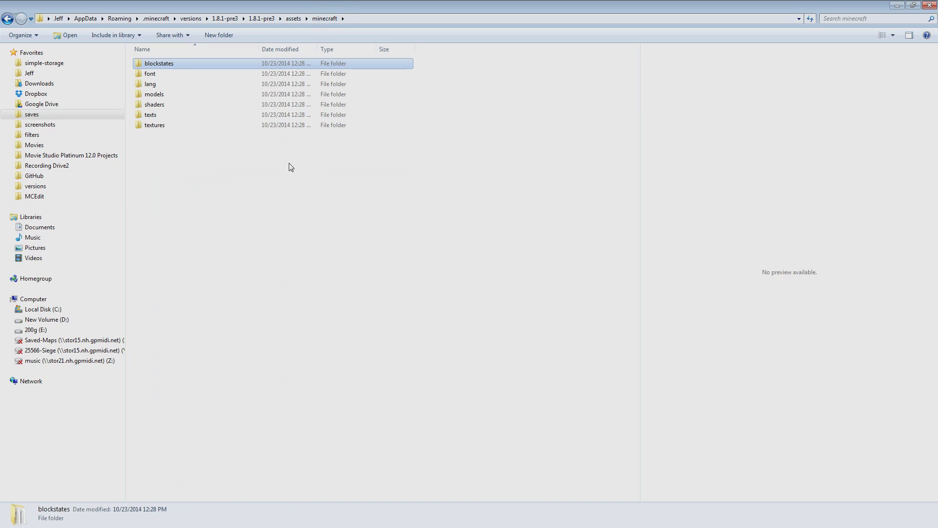
{"action": "double_click", "coordinate": [155, 94]}
{"action": "double_click", "coordinate": [173, 65]}
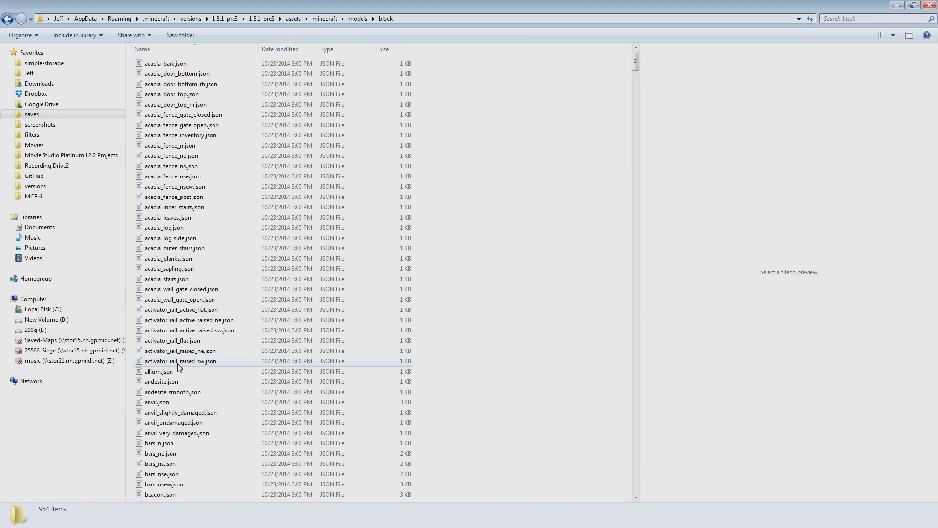
{"action": "double_click", "coordinate": [189, 352]}
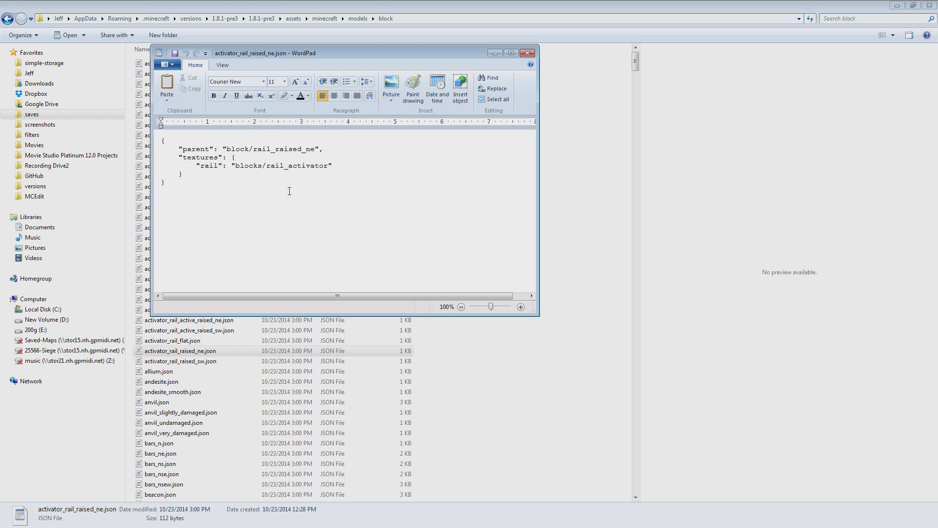
{"action": "left_click", "coordinate": [528, 53]}
Step: Return to the minecraft folder, open textures/blocks and preview bedrock.png
{"action": "left_click", "coordinate": [359, 18]}
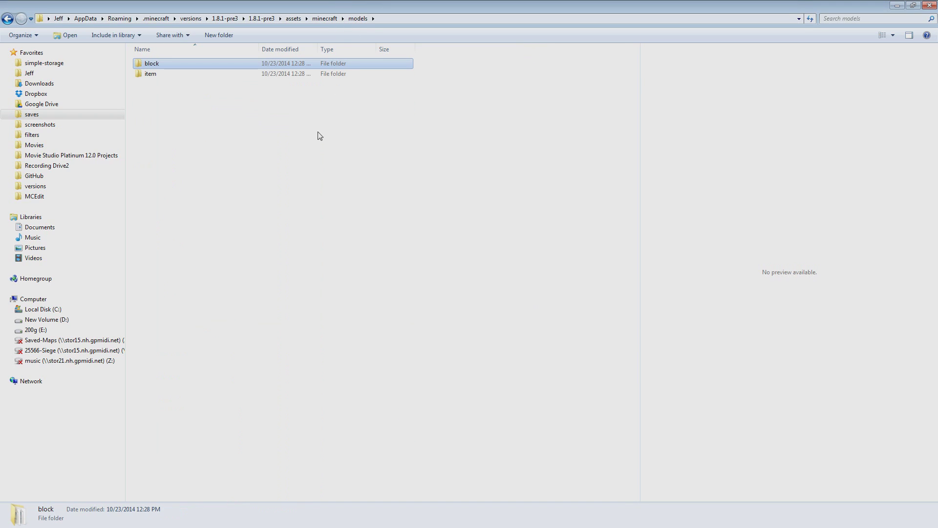
{"action": "left_click", "coordinate": [325, 18]}
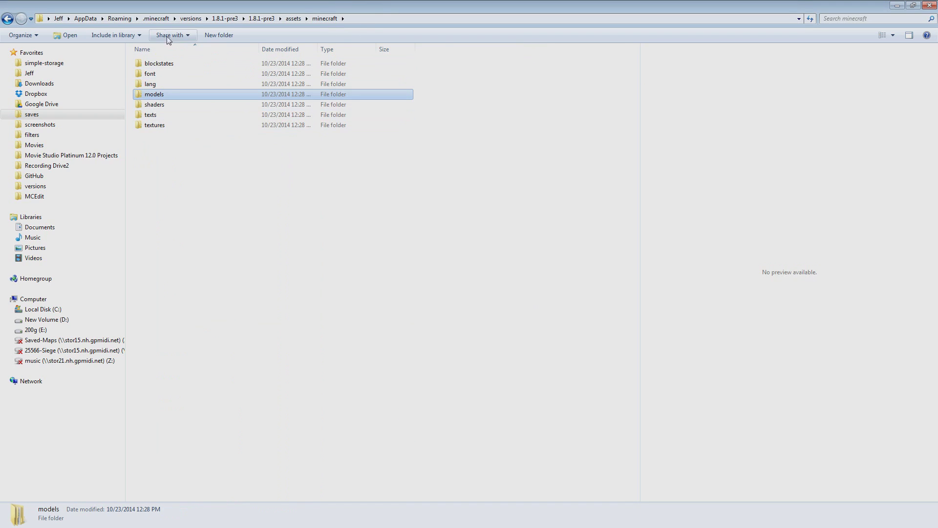
{"action": "double_click", "coordinate": [156, 126]}
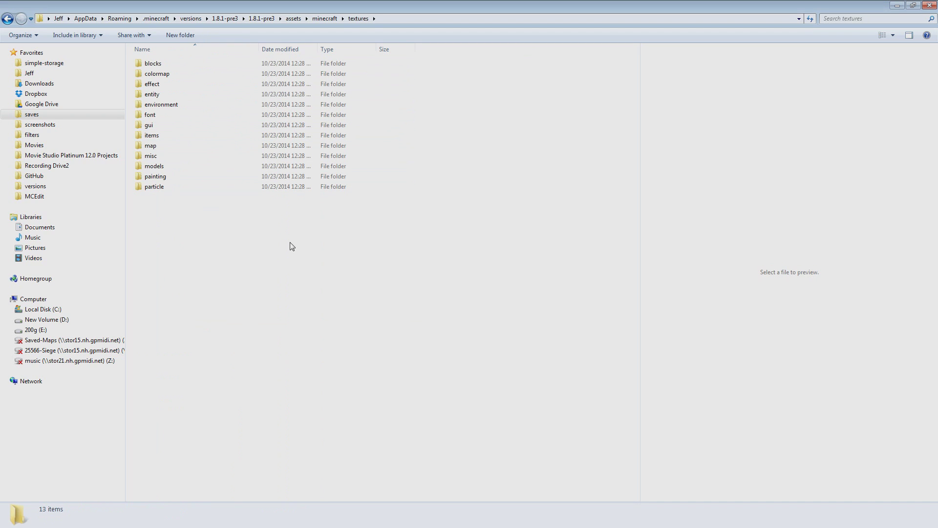
{"action": "double_click", "coordinate": [167, 64]}
{"action": "left_click", "coordinate": [208, 176]}
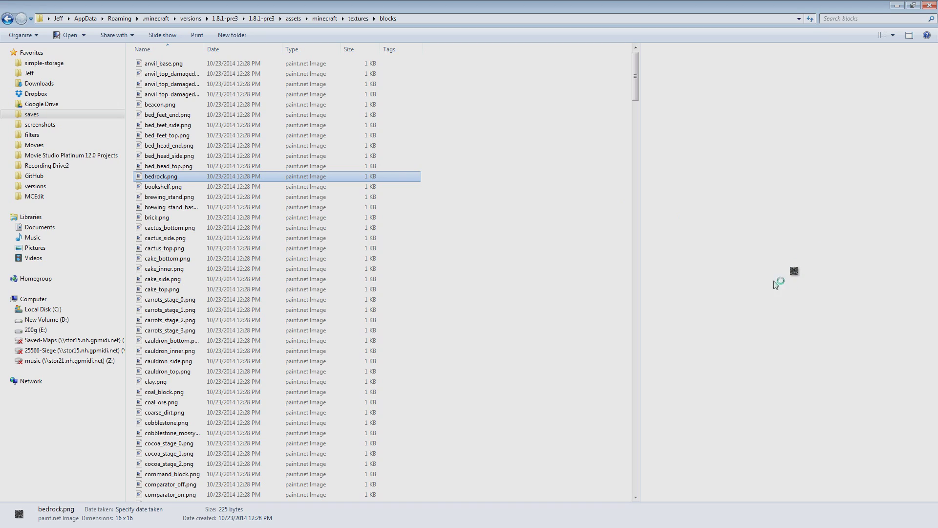
Step: Close the image editor showing bedrock.png and preview the block textures that follow it, ending at cake_bottom.png
{"action": "left_click", "coordinate": [400, 196]}
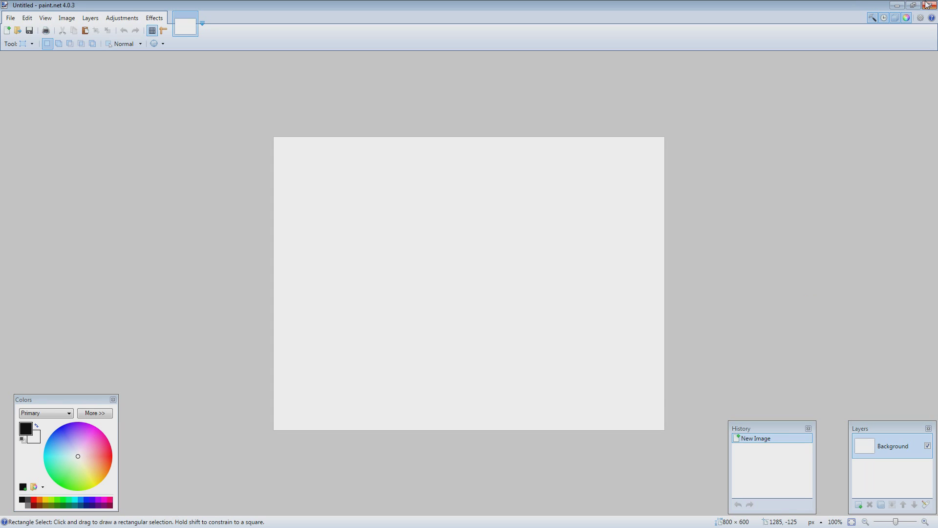
{"action": "left_click", "coordinate": [927, 5]}
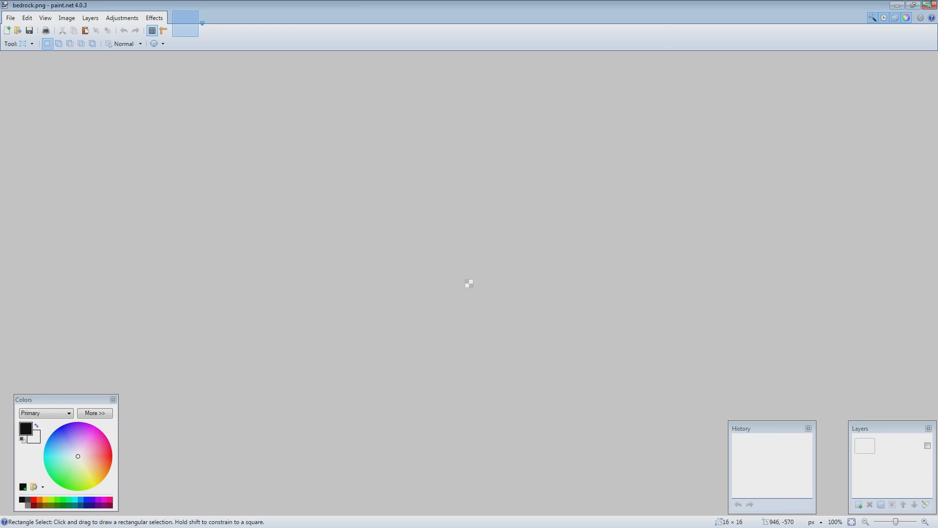
{"action": "key", "text": "Down"}
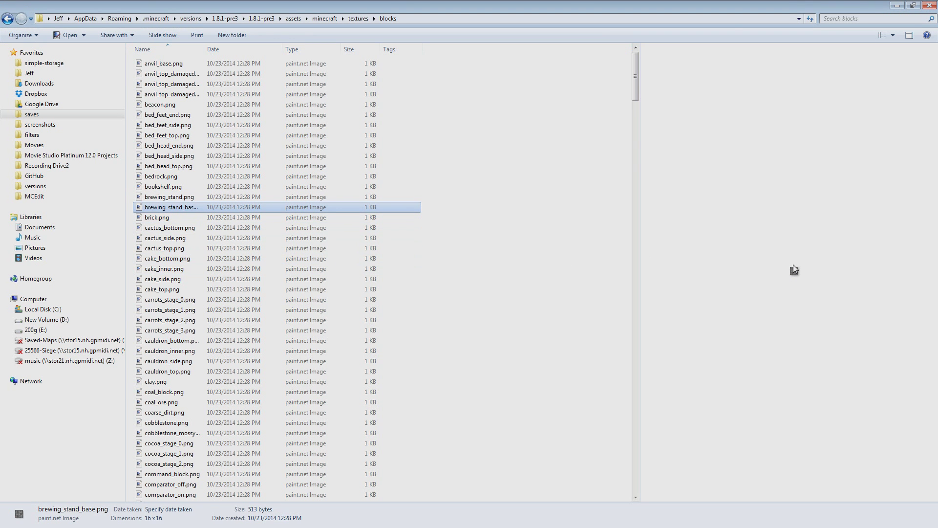
{"action": "key", "text": "Down"}
{"action": "key", "text": "Down"}
{"action": "key", "text": "Down"}
{"action": "key", "text": "Down"}
{"action": "key", "text": "Down"}
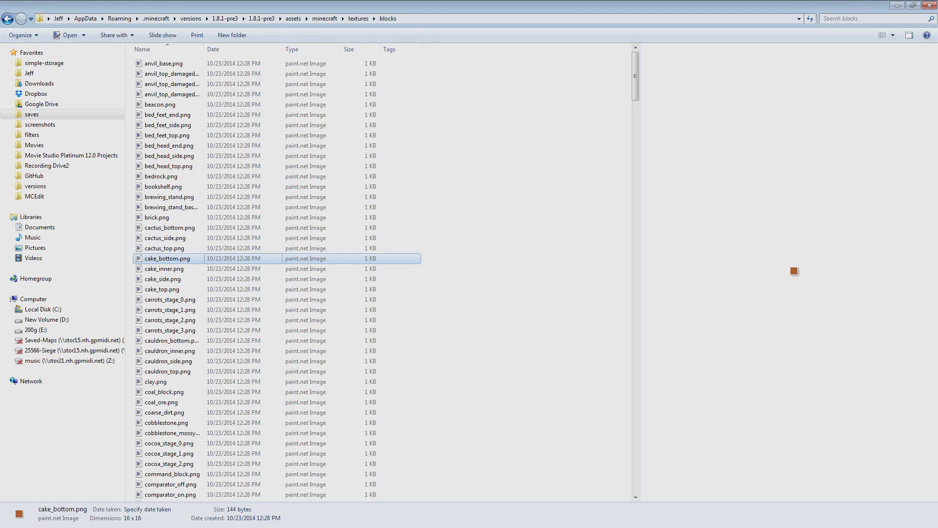
Step: Switch to MCEdit and survey the debug world's block rows from farther back
{"action": "key", "text": "alt+Tab"}
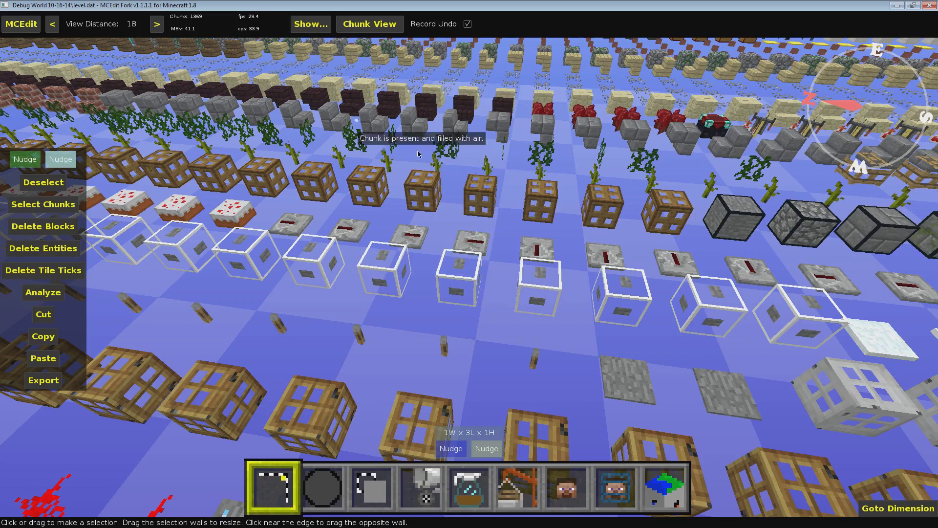
{"action": "right_click", "coordinate": [418, 154]}
{"action": "key", "text": "s"}
{"action": "key", "text": "a"}
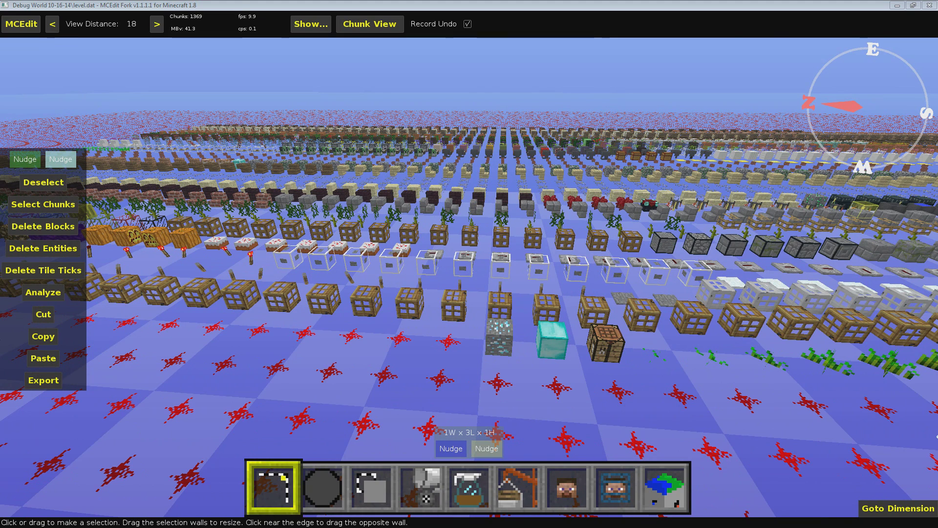
Step: Open terrain.png in paint.net, examine its texture tiles at about 197% zoom and minimize the program
{"action": "left_click_drag", "start_coordinate": [937, 58], "coordinate": [467, 0]}
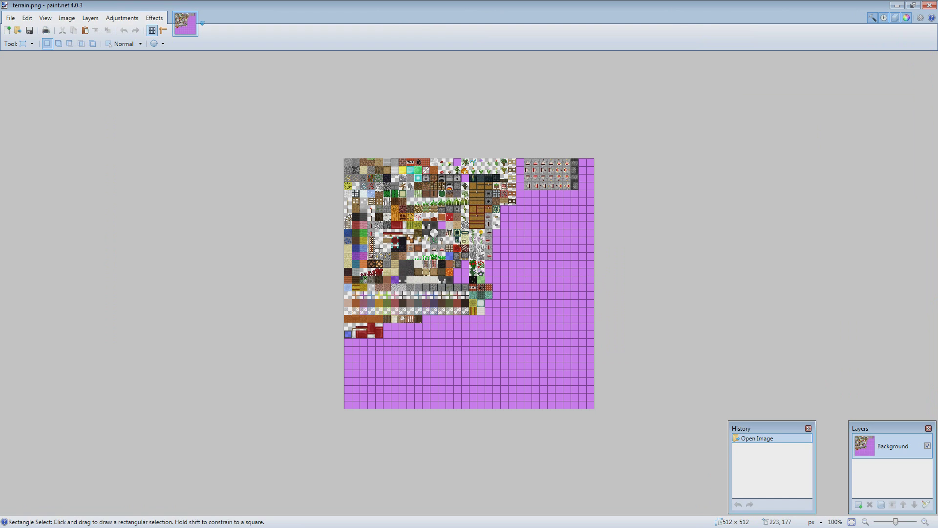
{"action": "scroll", "coordinate": [425, 281], "scroll_direction": "up", "scroll_amount": 4, "text": "ctrl"}
{"action": "scroll", "coordinate": [341, 168], "scroll_direction": "up", "scroll_amount": 1}
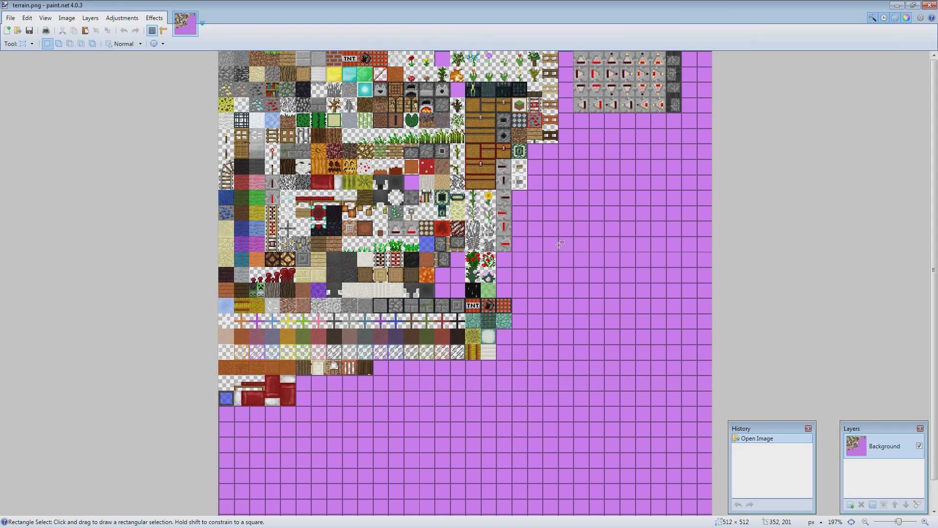
{"action": "left_click", "coordinate": [897, 5]}
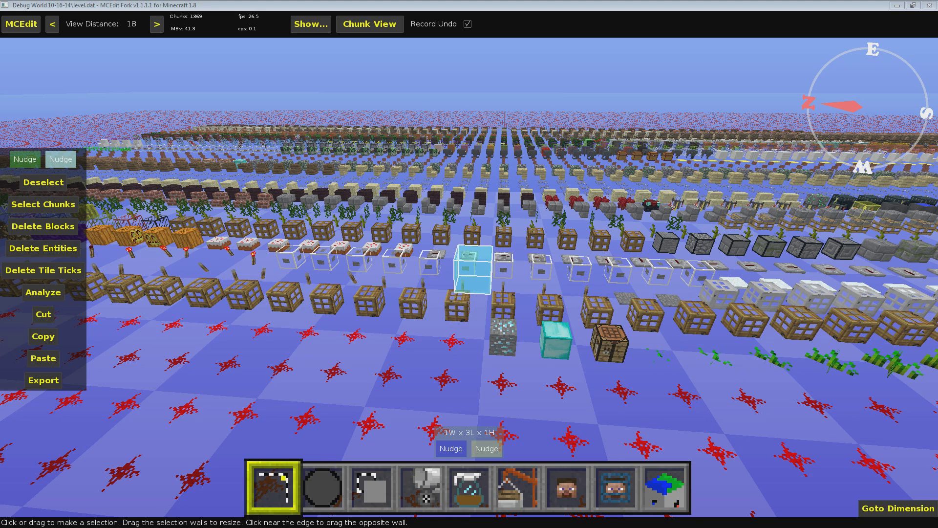
Step: Return to the textures/blocks folder and preview clay.png and cocoa_stage_0.png
{"action": "key", "text": "alt+Tab"}
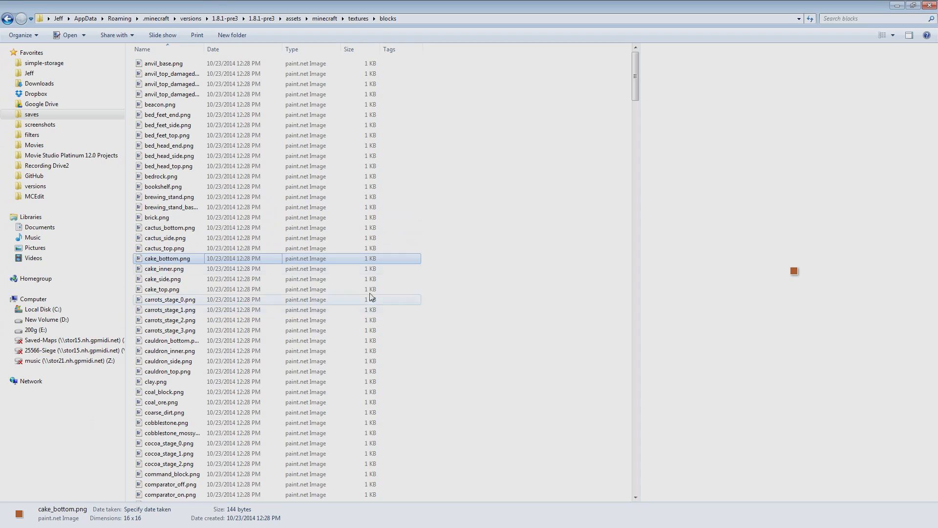
{"action": "left_click", "coordinate": [188, 319]}
{"action": "left_click", "coordinate": [210, 382]}
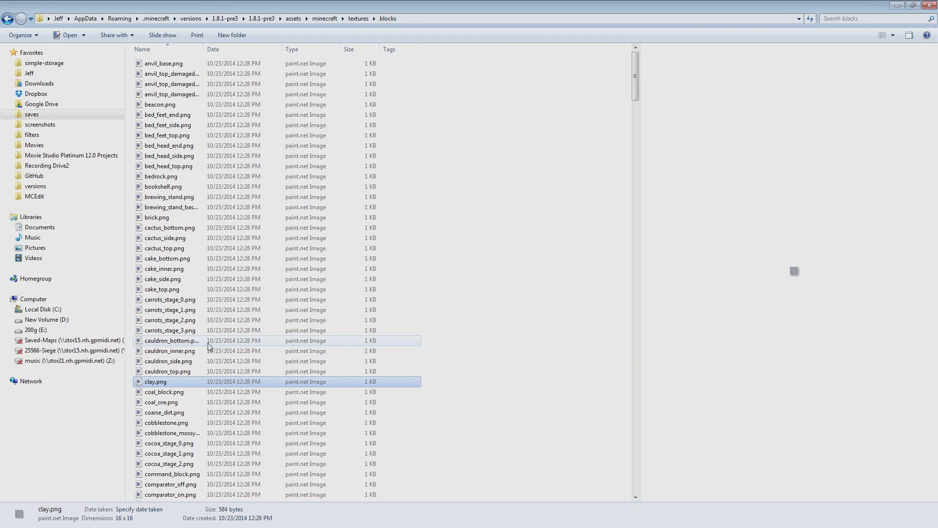
{"action": "scroll", "coordinate": [237, 433], "scroll_direction": "down", "scroll_amount": 4}
{"action": "left_click", "coordinate": [222, 445]}
{"action": "left_click", "coordinate": [169, 323]}
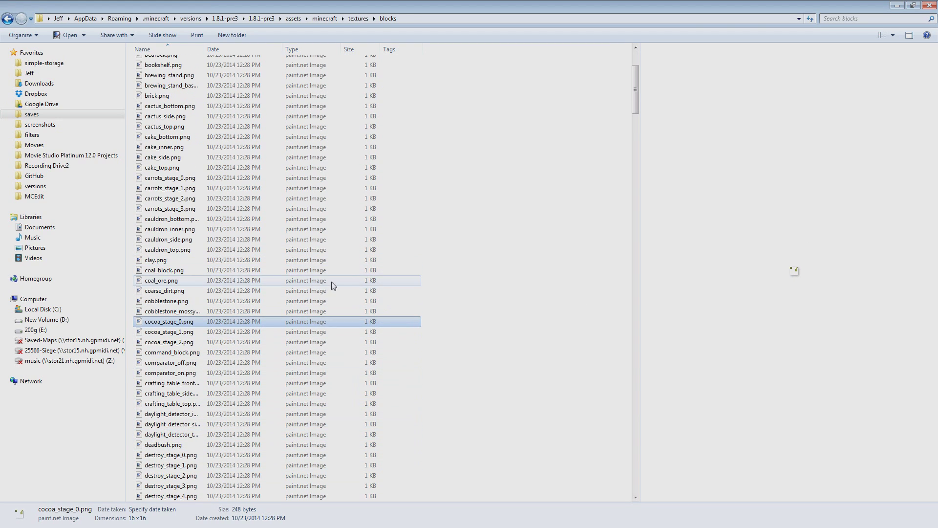
Step: Go back up to the minecraft folder, reopen textures/blocks and preview door_wood_upper.png
{"action": "key", "text": "alt+Left"}
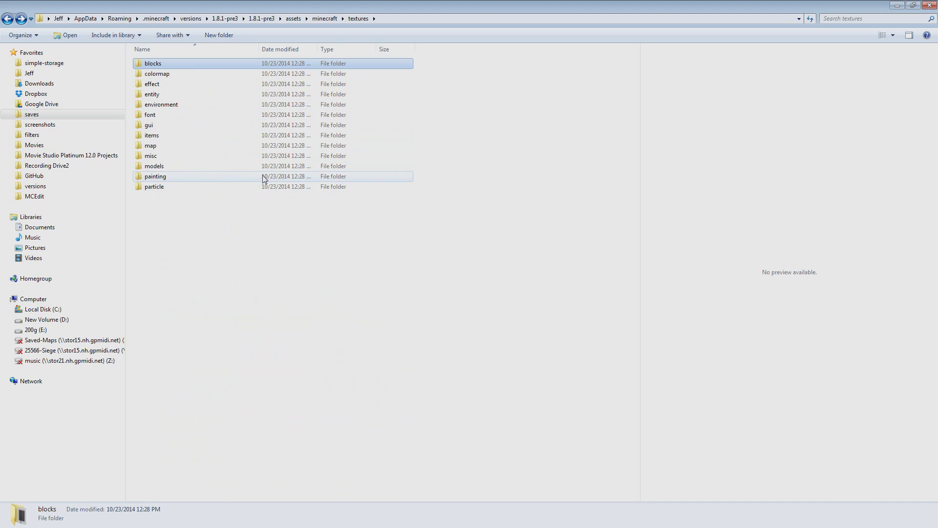
{"action": "key", "text": "BackSpace"}
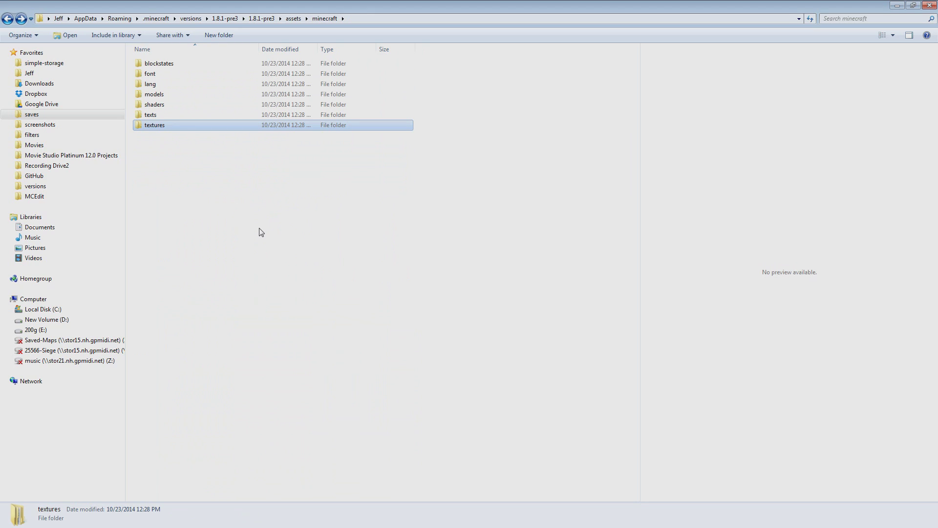
{"action": "double_click", "coordinate": [180, 127]}
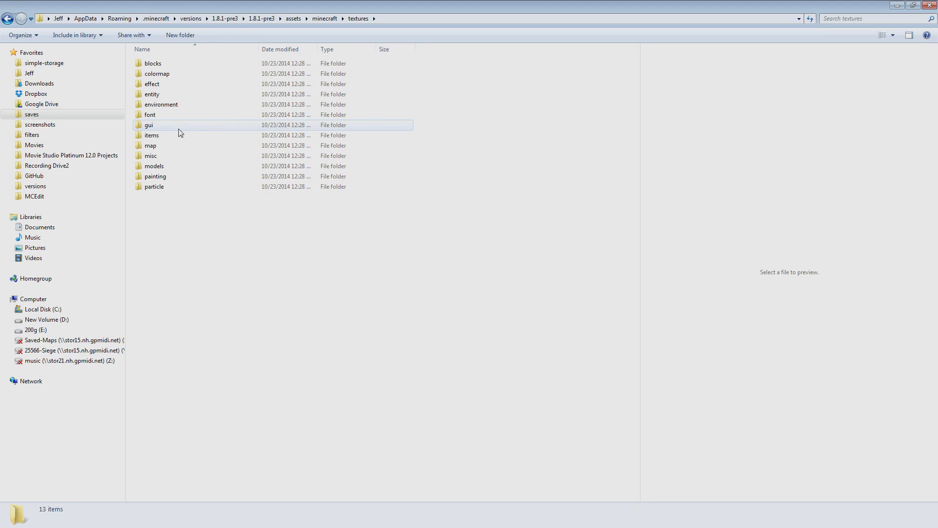
{"action": "double_click", "coordinate": [189, 63]}
{"action": "scroll", "coordinate": [263, 308], "scroll_direction": "down", "scroll_amount": 6}
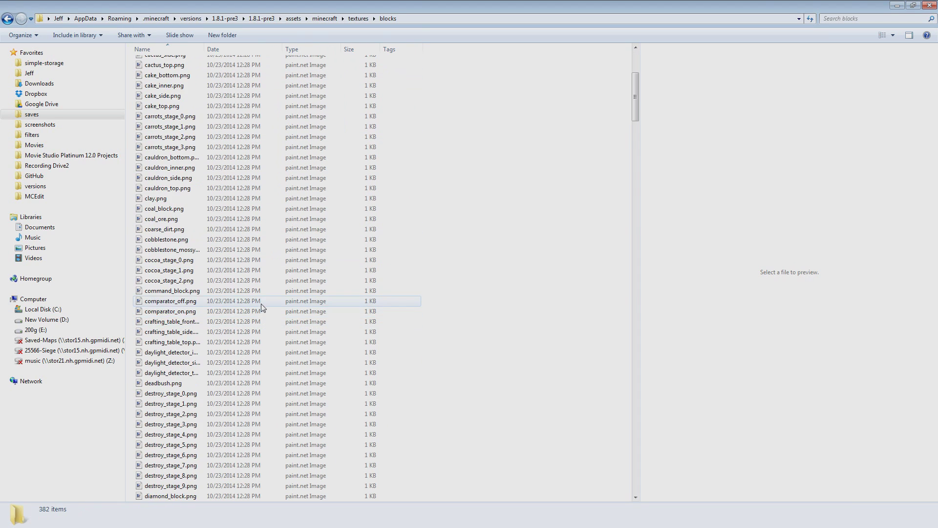
{"action": "scroll", "coordinate": [261, 307], "scroll_direction": "down", "scroll_amount": 13}
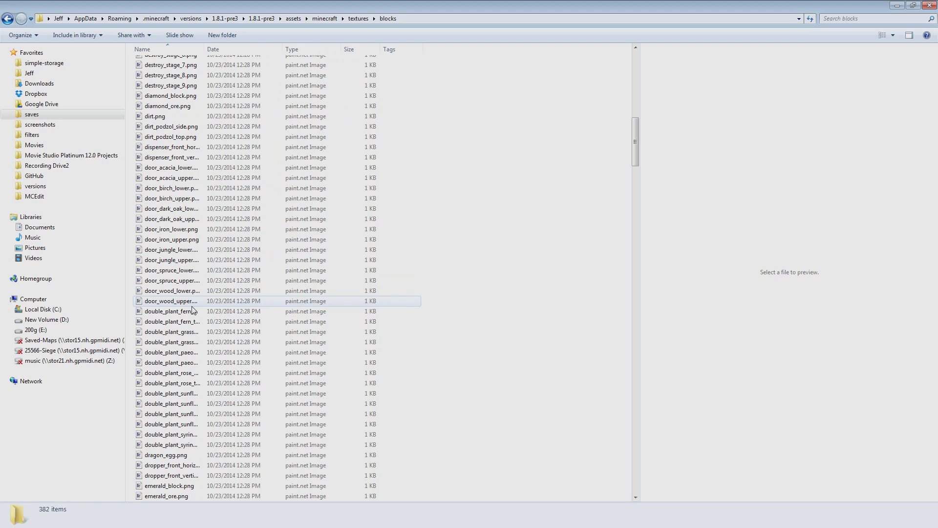
{"action": "left_click", "coordinate": [191, 305]}
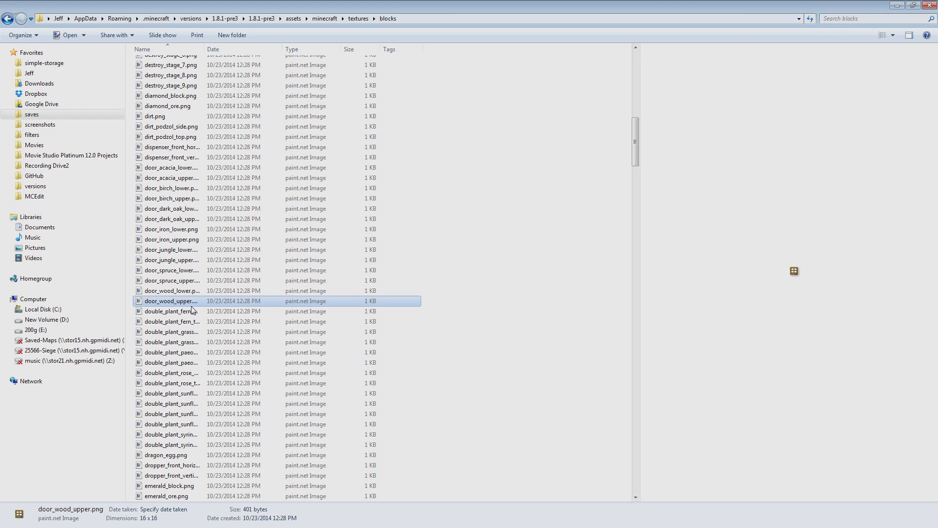
Step: Widen the Name column to show full file names and preview endframe_top.png and emerald_ore.png
{"action": "left_click_drag", "start_coordinate": [204, 50], "coordinate": [256, 53]}
{"action": "scroll", "coordinate": [248, 388], "scroll_direction": "down", "scroll_amount": 8}
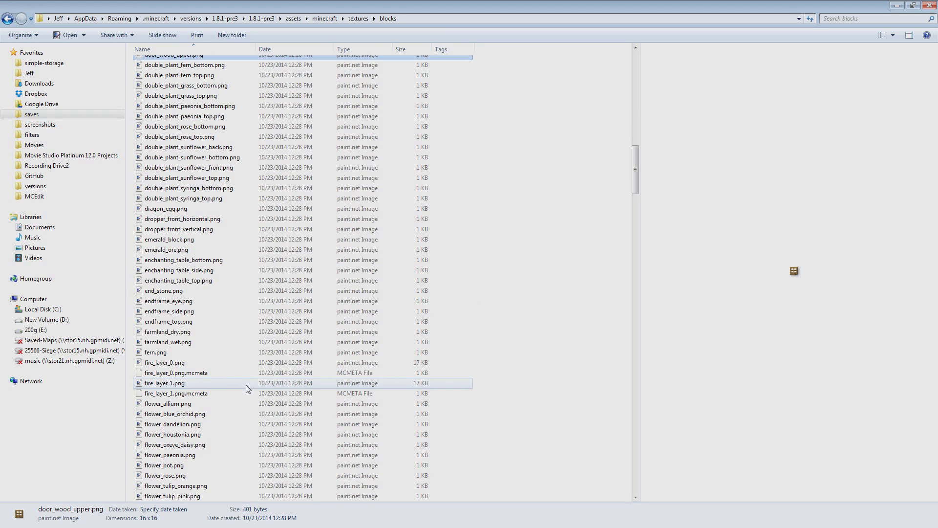
{"action": "left_click", "coordinate": [200, 372]}
{"action": "left_click", "coordinate": [193, 321]}
{"action": "left_click", "coordinate": [200, 250]}
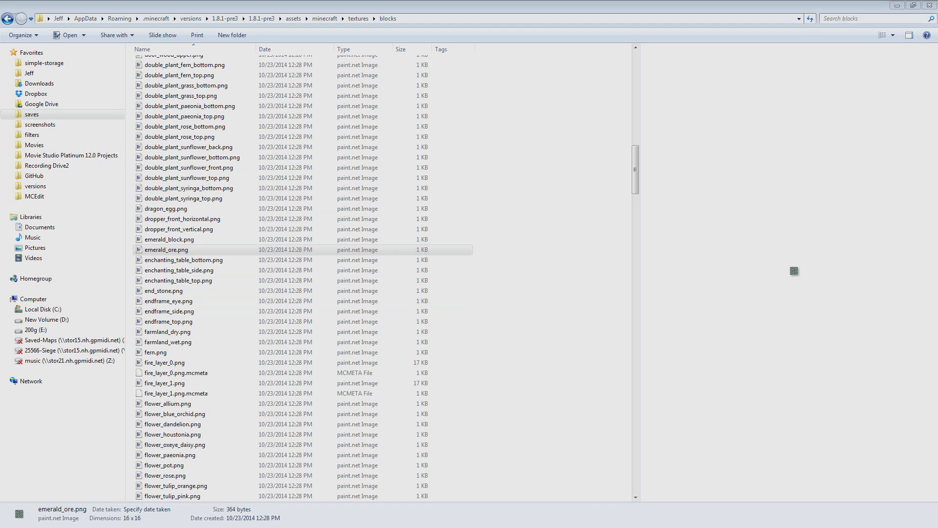
Step: Switch to the MCEdit Unified TODO List in the browser and review its next-release, Minor Issues and Feature Requests - Good sections
{"action": "left_click_drag", "start_coordinate": [563, 4], "coordinate": [284, 23]}
{"action": "scroll", "coordinate": [328, 271], "scroll_direction": "down", "scroll_amount": 15}
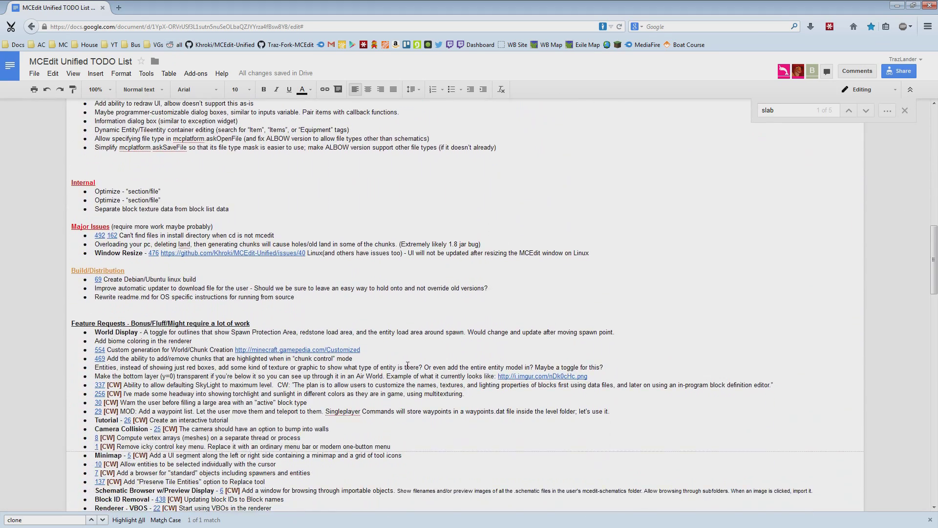
{"action": "scroll", "coordinate": [400, 355], "scroll_direction": "up", "scroll_amount": 15}
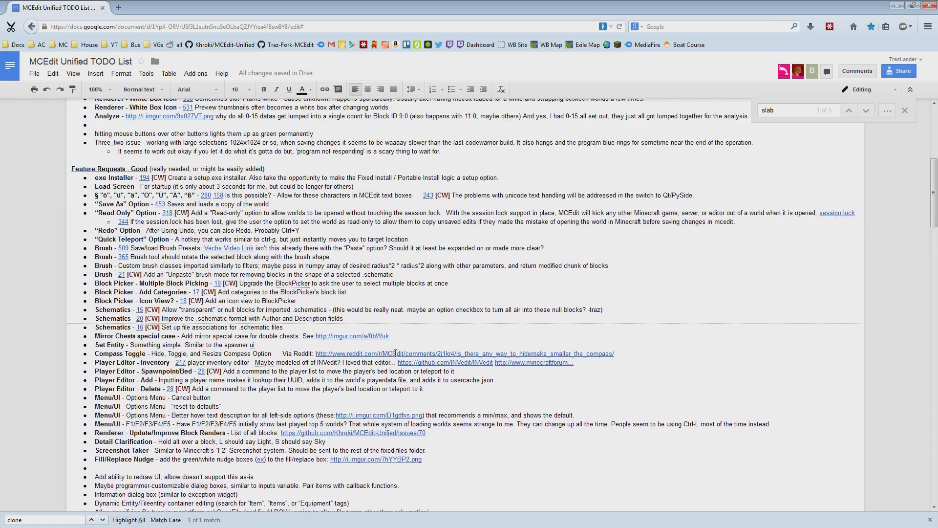
{"action": "scroll", "coordinate": [396, 352], "scroll_direction": "up", "scroll_amount": 3}
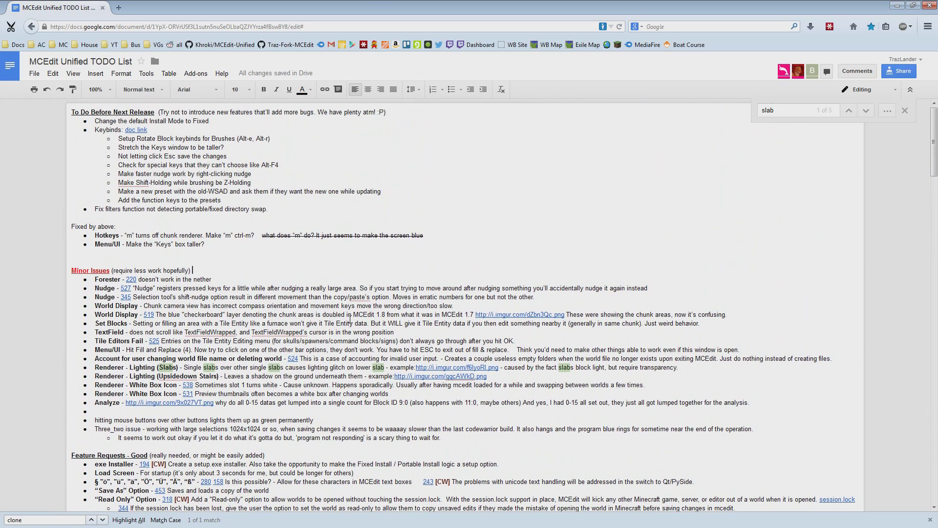
{"action": "scroll", "coordinate": [350, 318], "scroll_direction": "down", "scroll_amount": 2}
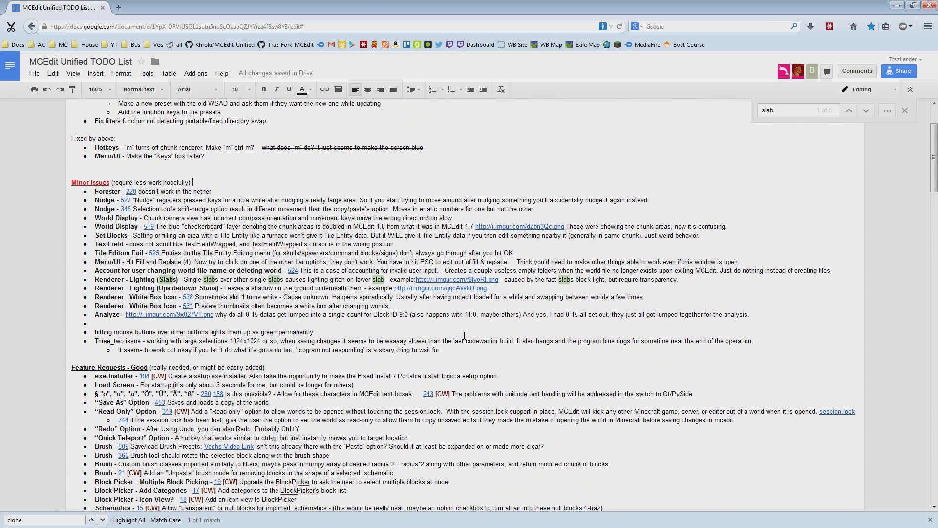
{"action": "scroll", "coordinate": [464, 335], "scroll_direction": "down", "scroll_amount": 3}
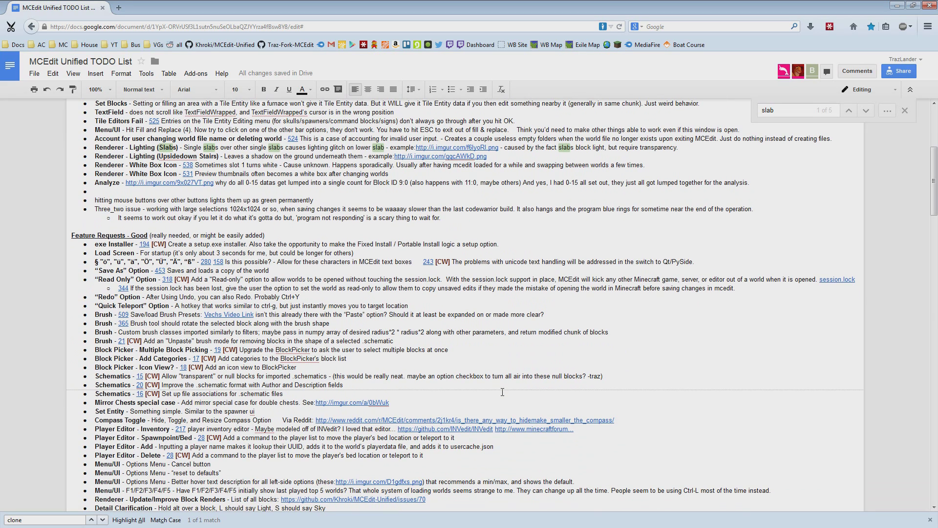
{"action": "scroll", "coordinate": [538, 364], "scroll_direction": "up", "scroll_amount": 1}
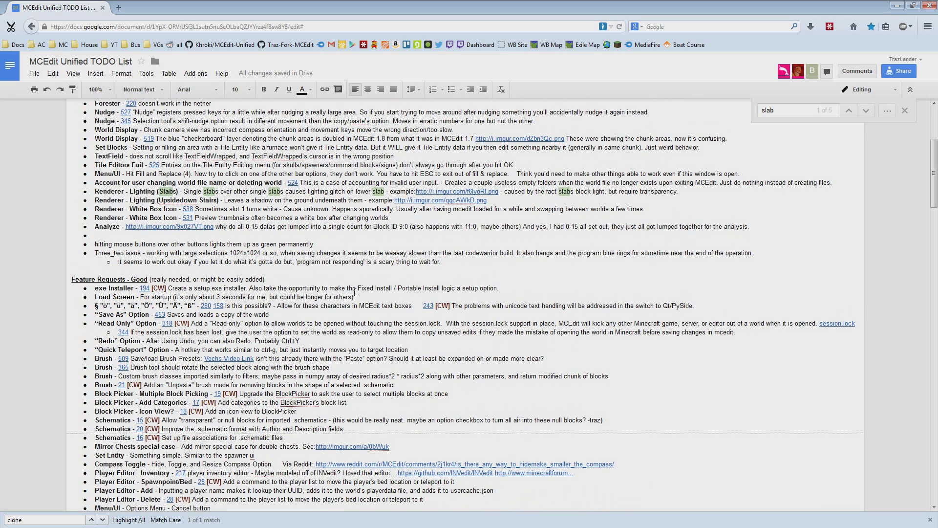
{"action": "scroll", "coordinate": [468, 382], "scroll_direction": "down", "scroll_amount": 2}
{"action": "scroll", "coordinate": [468, 384], "scroll_direction": "down", "scroll_amount": 3}
{"action": "scroll", "coordinate": [97, 308], "scroll_direction": "up", "scroll_amount": 5}
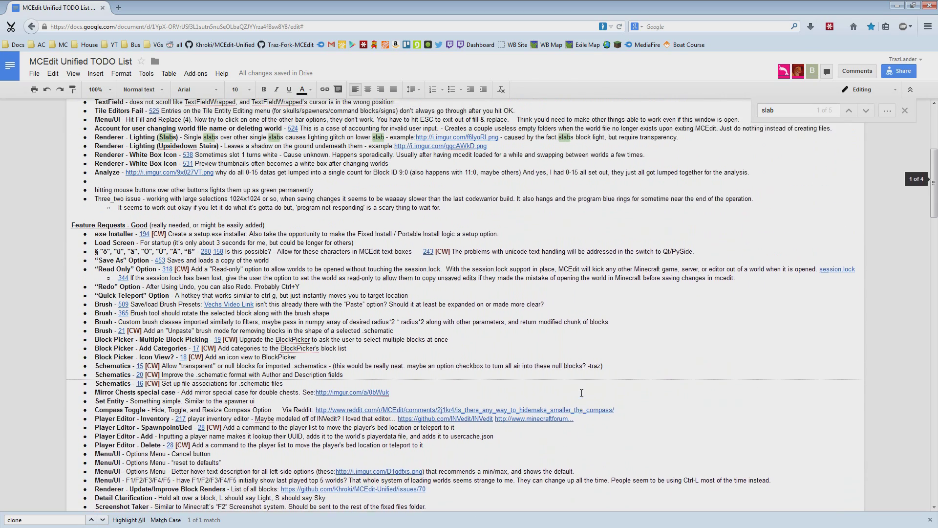
{"action": "scroll", "coordinate": [370, 450], "scroll_direction": "down", "scroll_amount": 2}
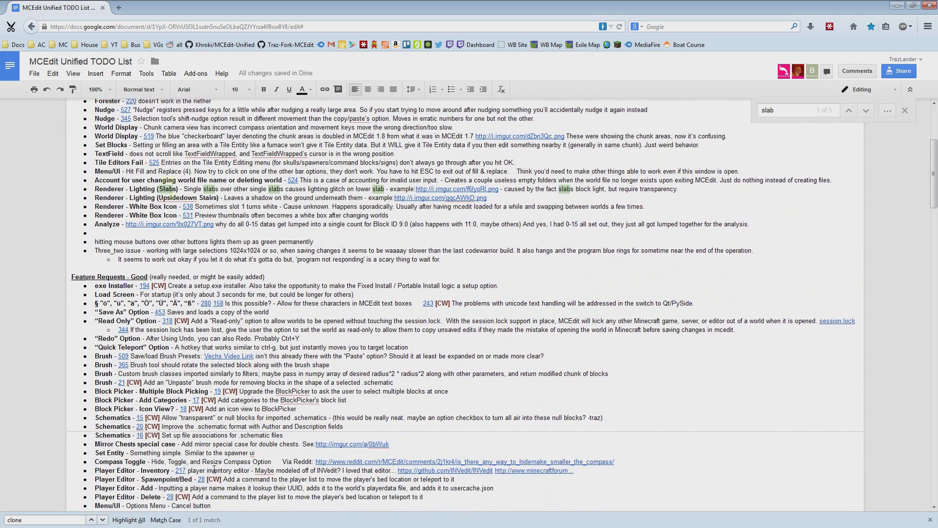
{"action": "scroll", "coordinate": [114, 151], "scroll_direction": "up", "scroll_amount": 3}
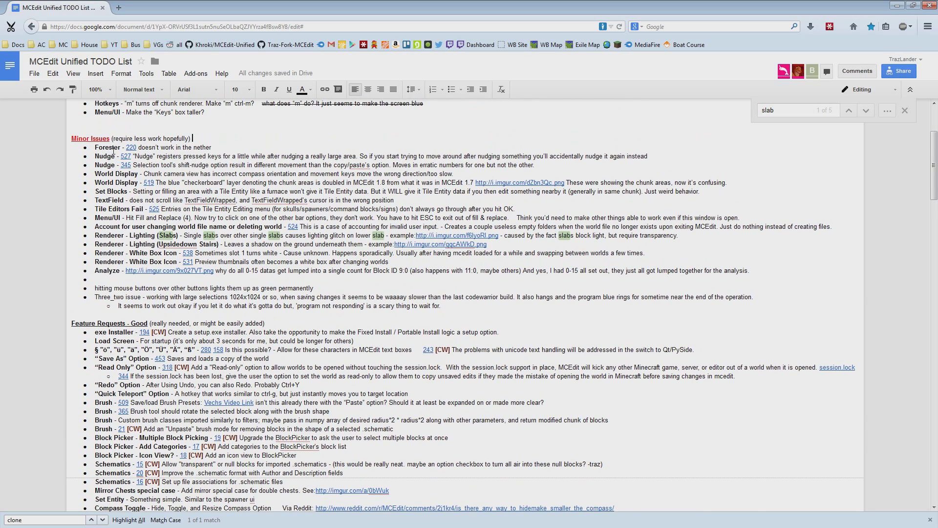
{"action": "scroll", "coordinate": [262, 299], "scroll_direction": "up", "scroll_amount": 6}
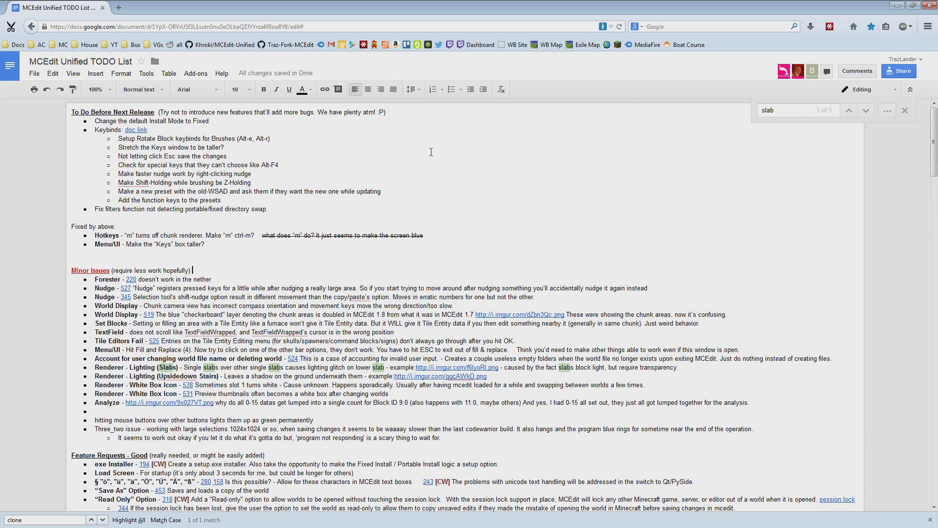
Step: Review the rest of the TODO list, from Major Issues and MCPE through Feature Requests - Unlikely and Fixed
{"action": "scroll", "coordinate": [502, 416], "scroll_direction": "down", "scroll_amount": 10}
{"action": "scroll", "coordinate": [502, 415], "scroll_direction": "down", "scroll_amount": 20}
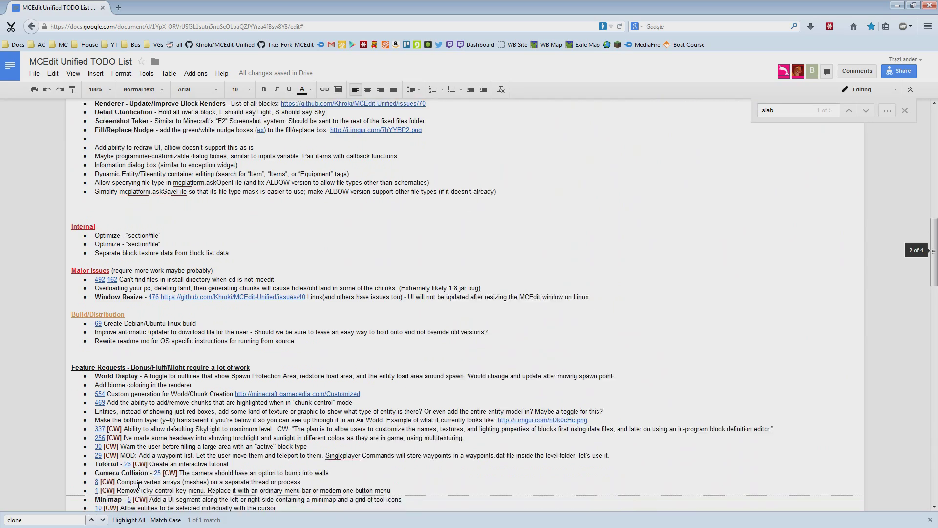
{"action": "scroll", "coordinate": [907, 450], "scroll_direction": "down", "scroll_amount": 12}
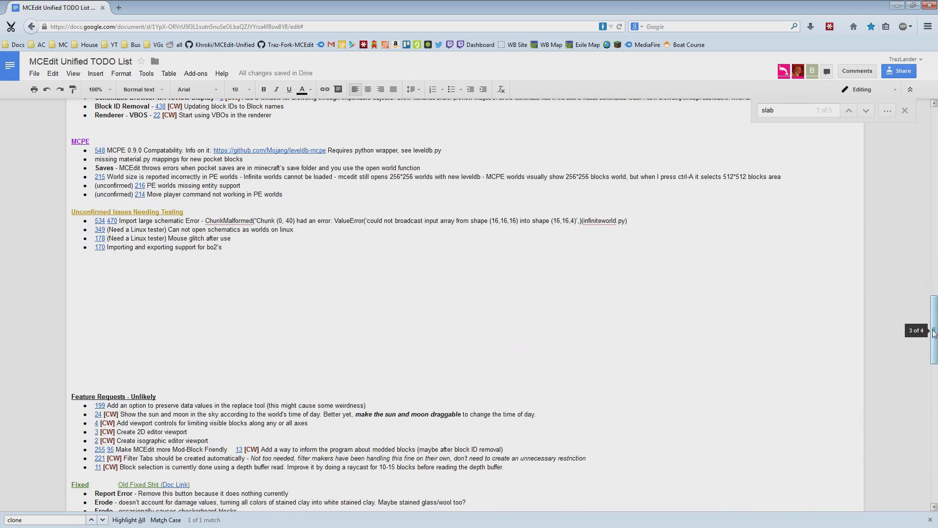
{"action": "left_click_drag", "start_coordinate": [933, 342], "coordinate": [933, 379]}
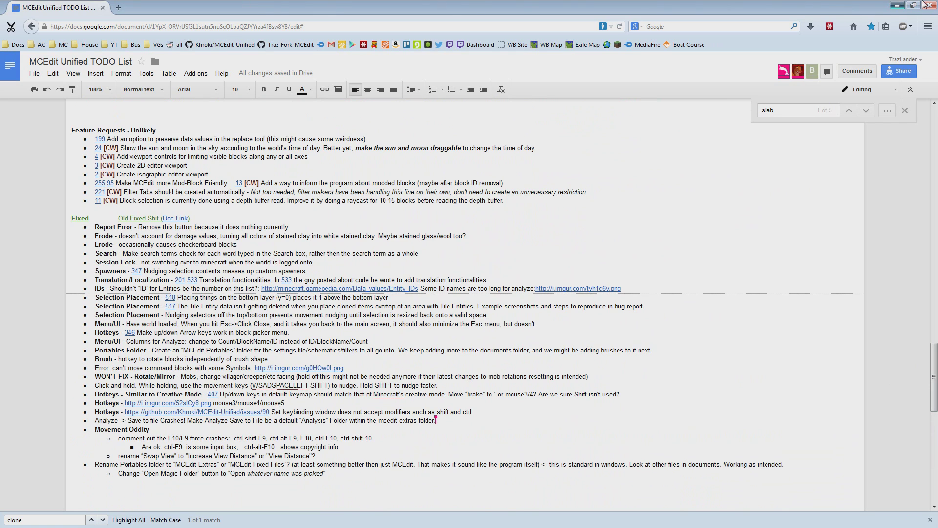
Step: Put the TODO list away and return to MCEdit to survey the debug world's block rows from the side
{"action": "left_click", "coordinate": [897, 6]}
{"action": "left_click", "coordinate": [929, 5]}
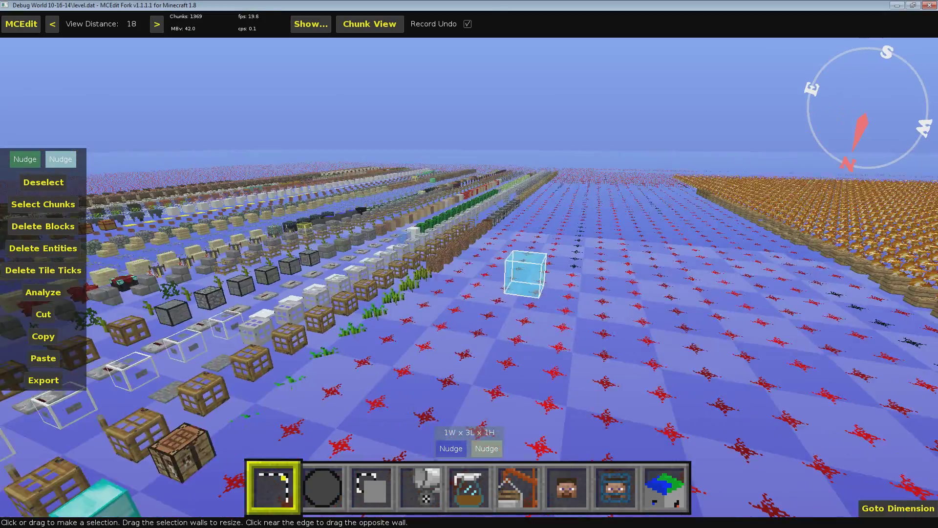
{"action": "key", "text": "d"}
{"action": "right_click_drag", "start_coordinate": [540, 209], "coordinate": [442, 198]}
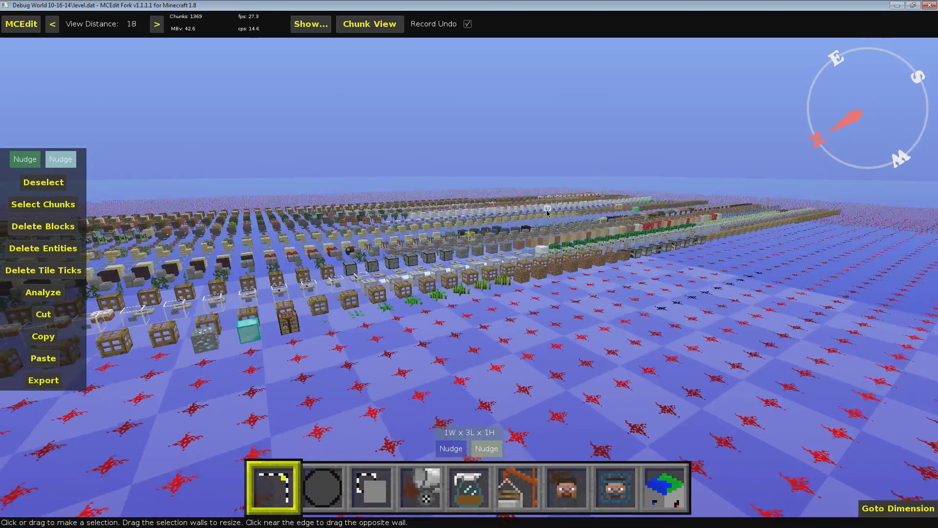
Step: Fly along the outer edge of the debug world's block rows and examine them from several angles
{"action": "key", "text": "a"}
{"action": "key", "text": "a"}
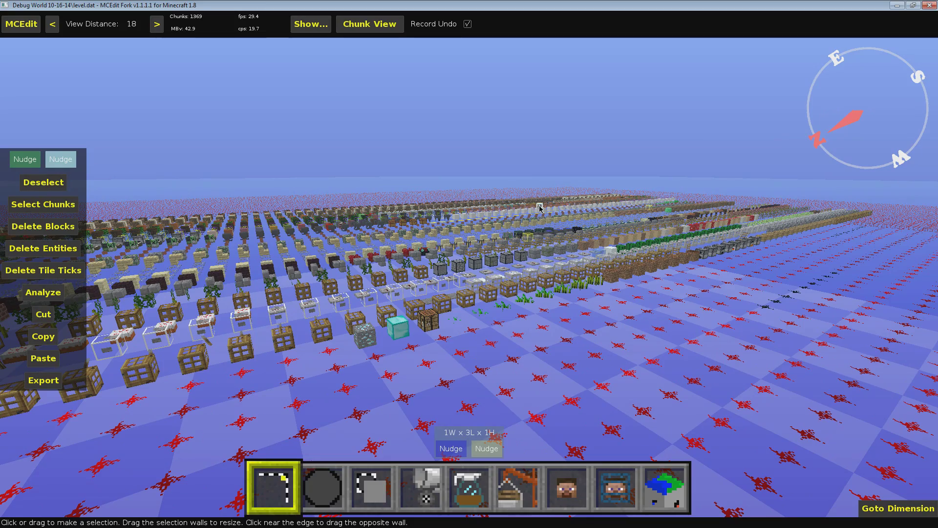
{"action": "right_click_drag", "start_coordinate": [540, 208], "coordinate": [502, 227]}
{"action": "key", "text": "s"}
{"action": "key", "text": "a"}
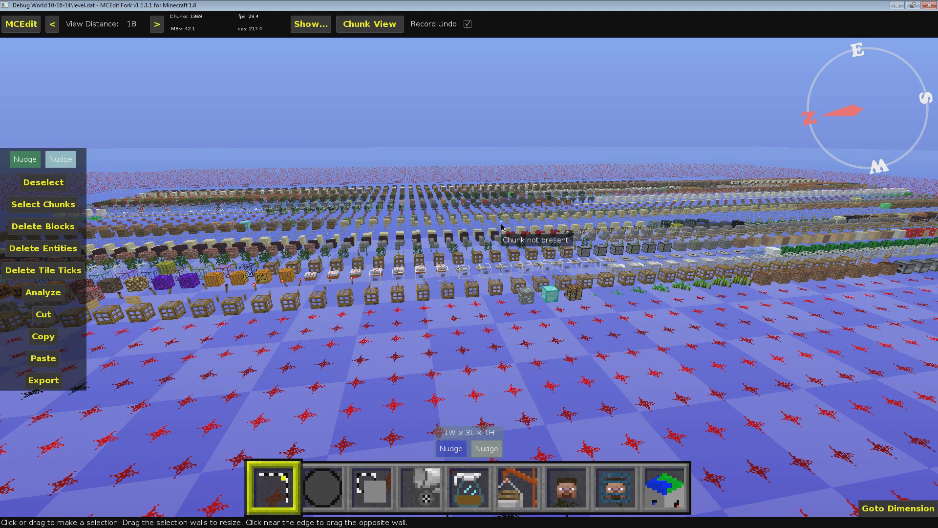
{"action": "key", "text": "a"}
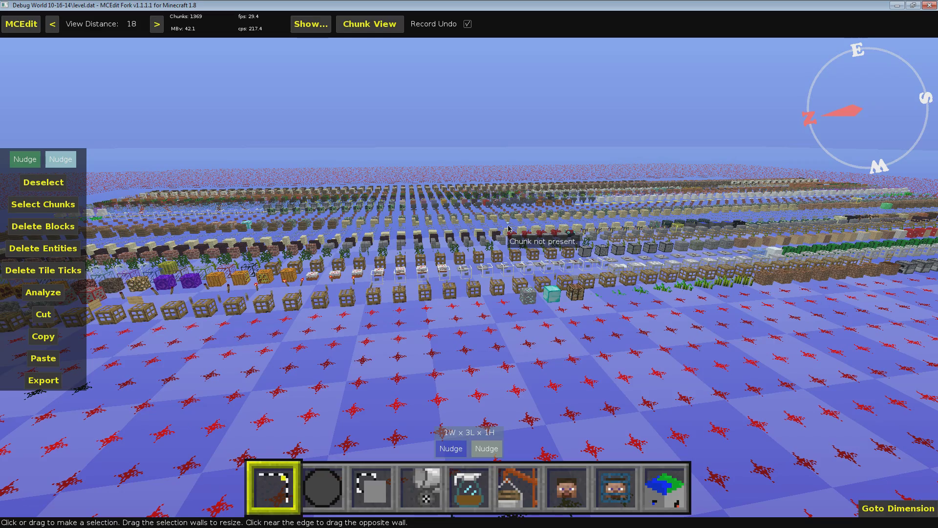
{"action": "key", "text": "w"}
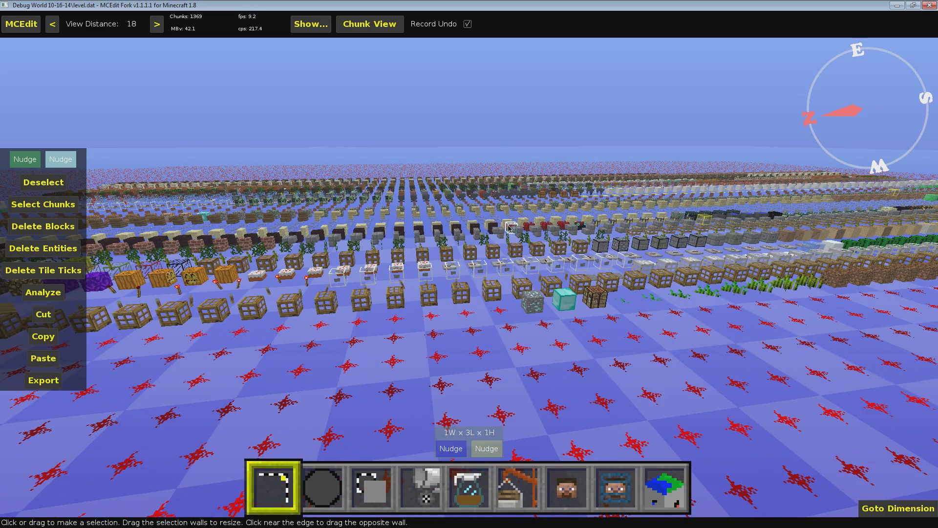
{"action": "key", "text": "s"}
{"action": "right_click_drag", "start_coordinate": [509, 227], "coordinate": [615, 245]}
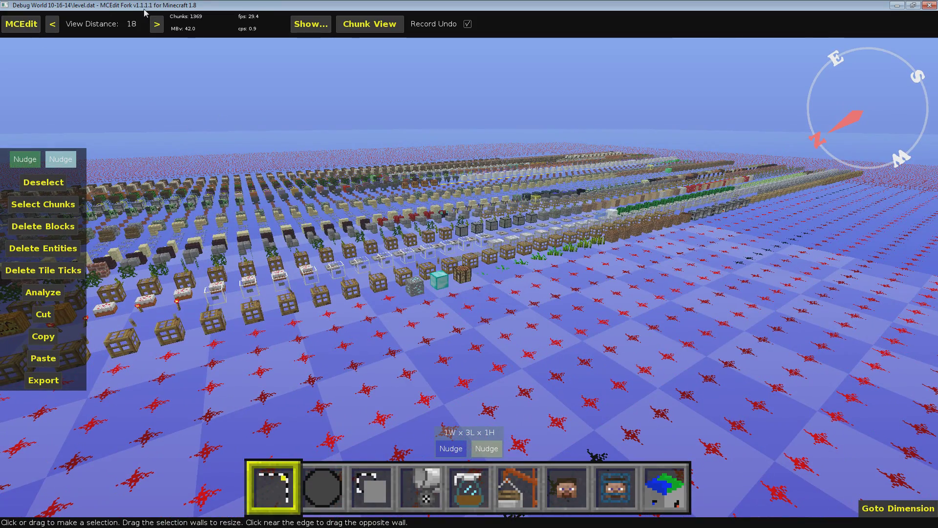
Step: Move around the diamond block and crafting table at the row's end to examine the neighbouring block rows
{"action": "key", "text": "s"}
{"action": "right_click_drag", "start_coordinate": [476, 212], "coordinate": [494, 218]}
{"action": "key", "text": "w"}
{"action": "key", "text": "d"}
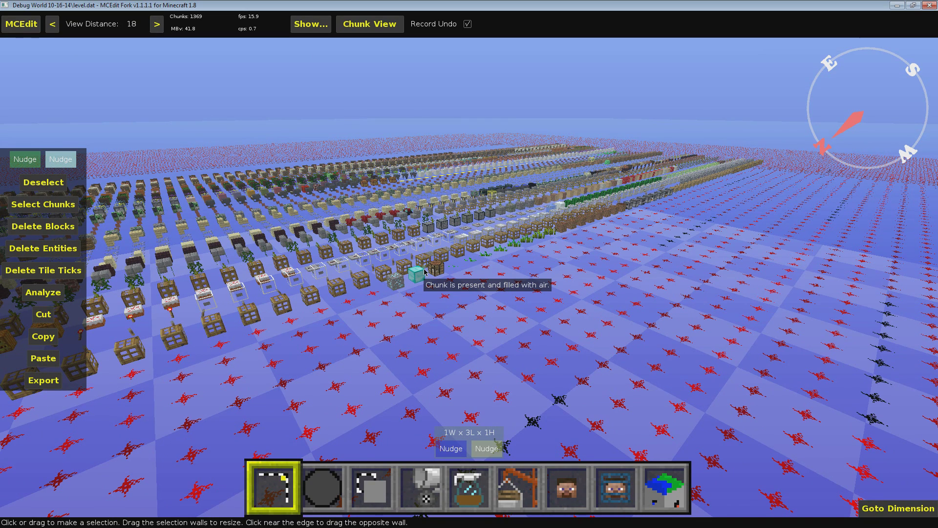
{"action": "key", "text": "d"}
{"action": "key", "text": "s"}
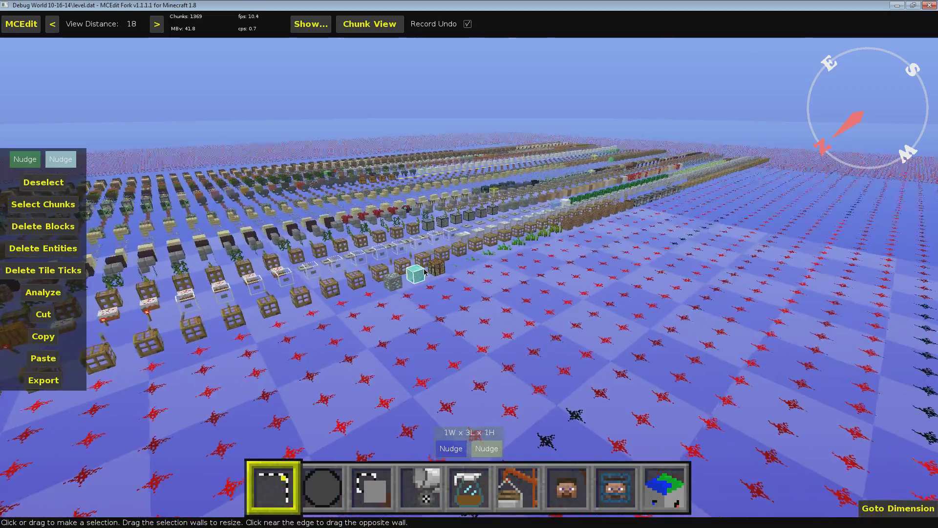
{"action": "key", "text": "d"}
{"action": "key", "text": "a"}
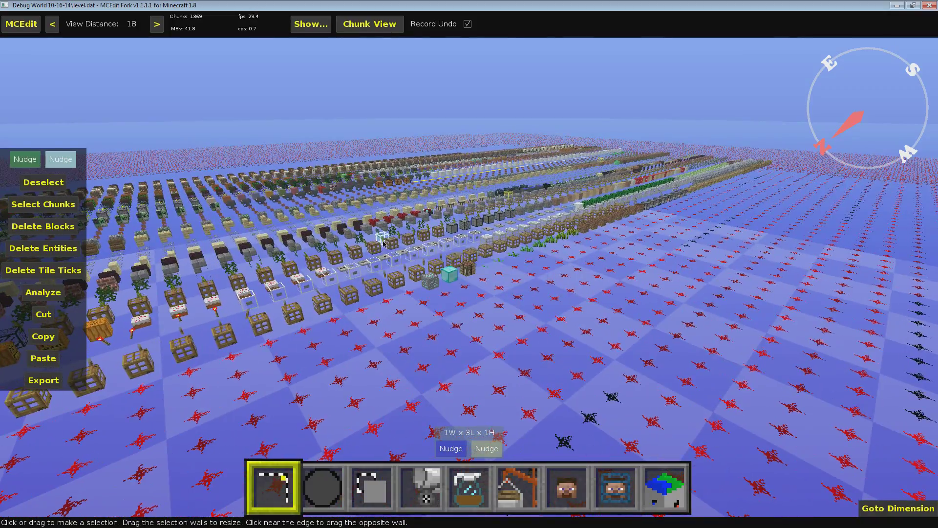
{"action": "right_click", "coordinate": [423, 272]}
{"action": "right_click", "coordinate": [464, 244]}
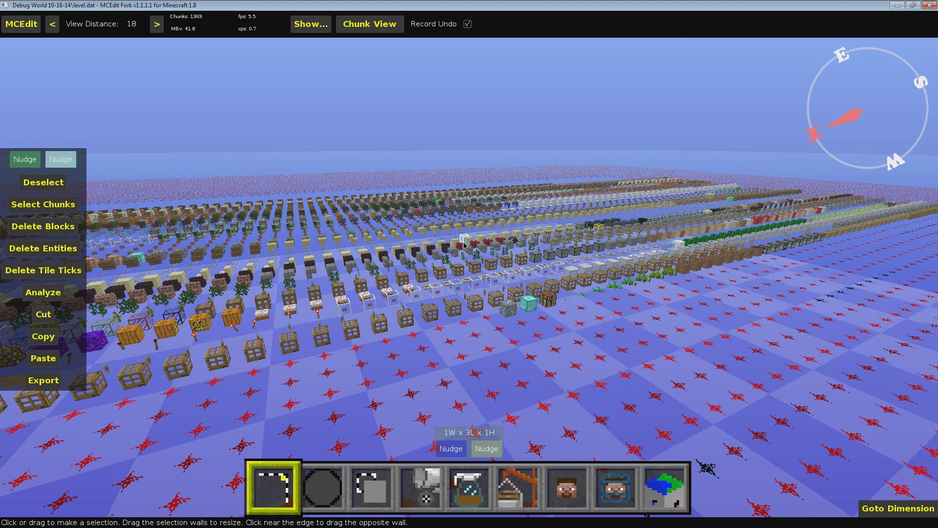
Step: Look through the key configuration, from the camera and tool controls to menu commands such as Export Selection
{"action": "key", "text": "Escape"}
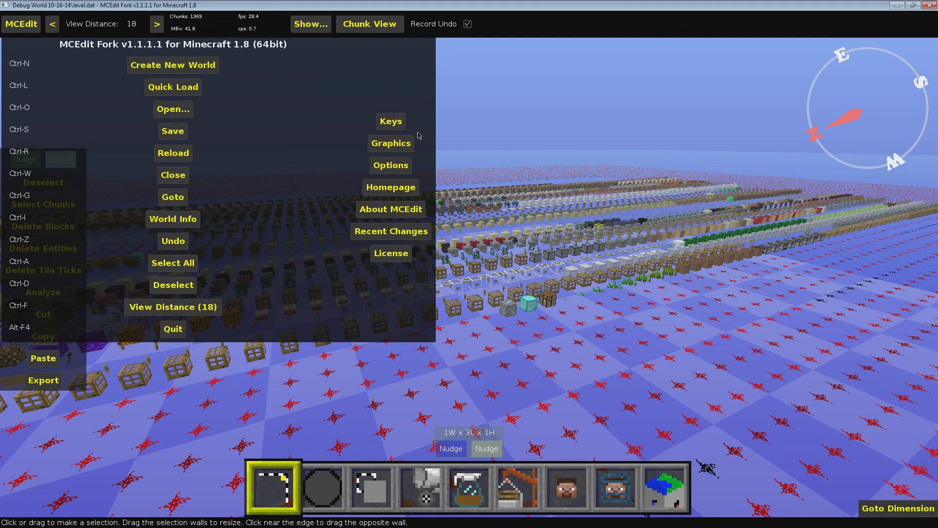
{"action": "left_click", "coordinate": [398, 126]}
{"action": "scroll", "coordinate": [514, 244], "scroll_direction": "down", "scroll_amount": 10}
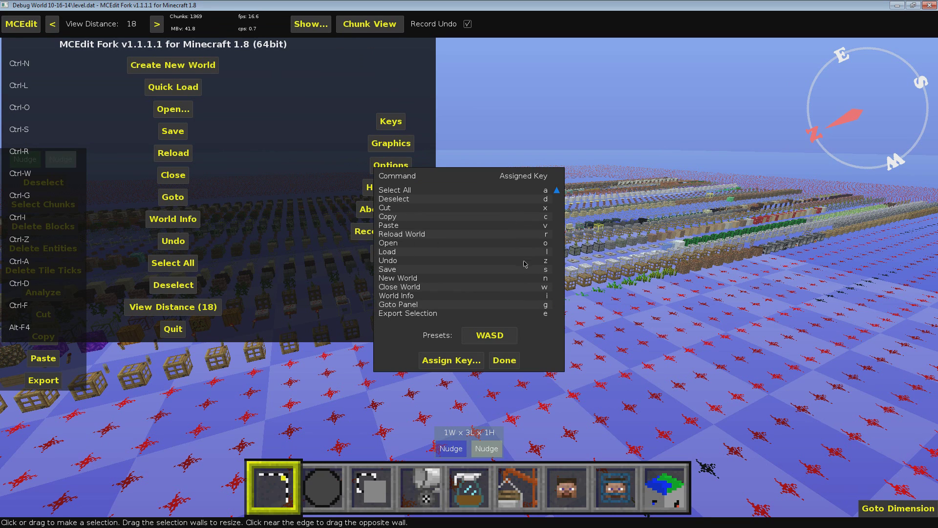
{"action": "scroll", "coordinate": [524, 279], "scroll_direction": "up", "scroll_amount": 8}
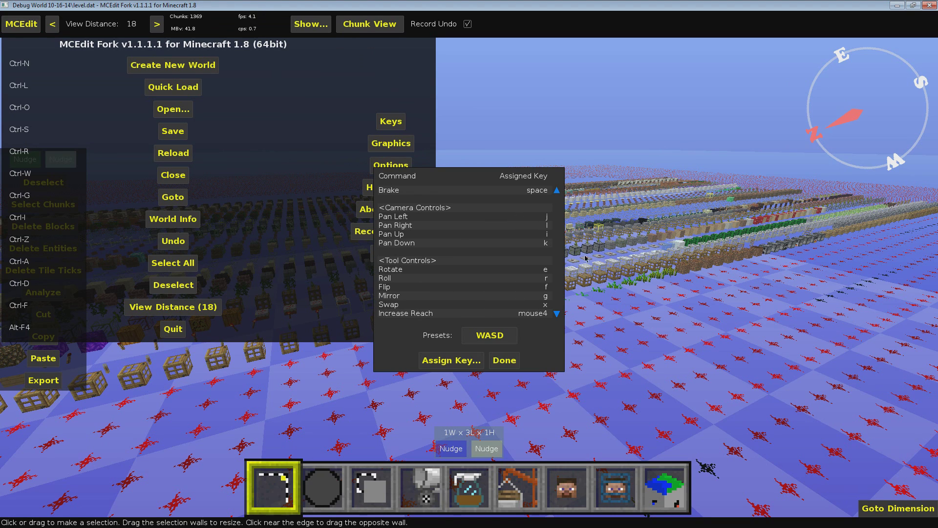
{"action": "key", "text": "Escape"}
{"action": "key", "text": "Escape"}
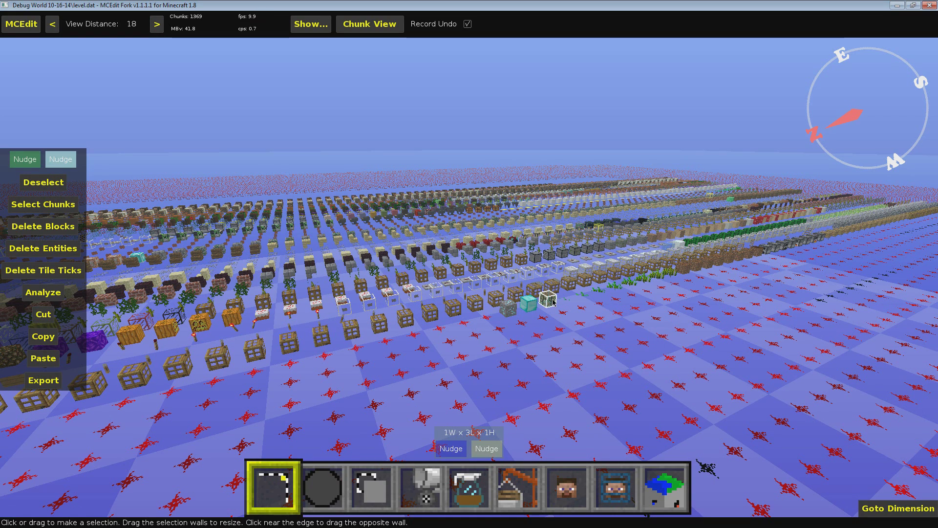
Step: Look up the keys assigned to the Brake, Up and Down movement controls, and close the key configuration
{"action": "key", "text": "Escape"}
{"action": "left_click", "coordinate": [394, 122]}
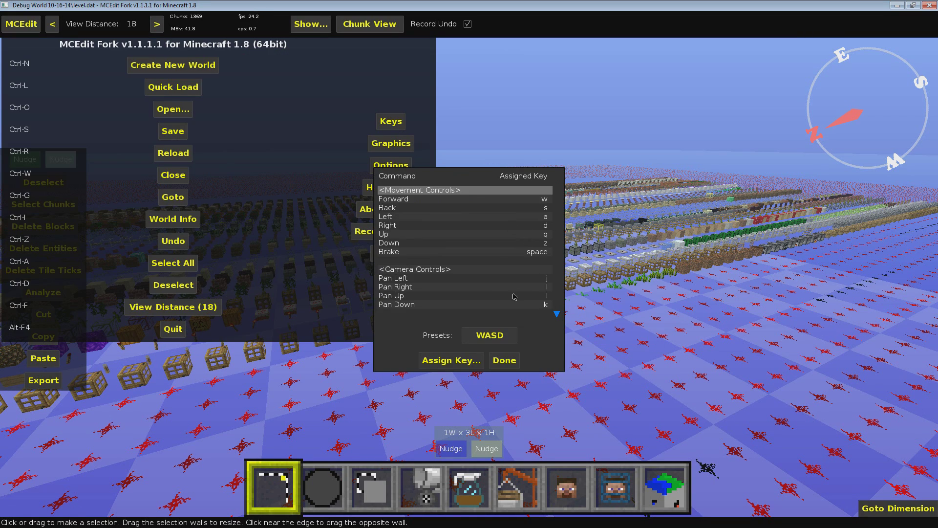
{"action": "left_click", "coordinate": [420, 251]}
{"action": "left_click", "coordinate": [402, 235]}
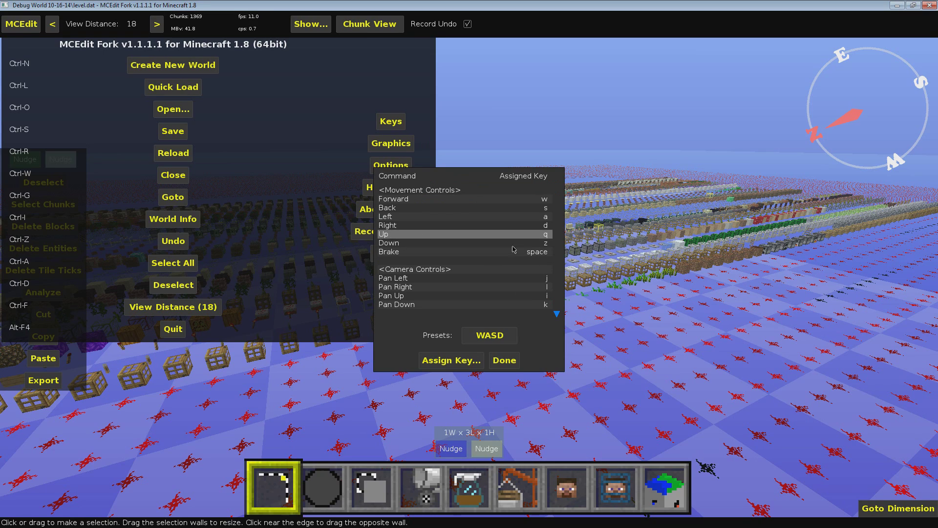
{"action": "left_click", "coordinate": [434, 245]}
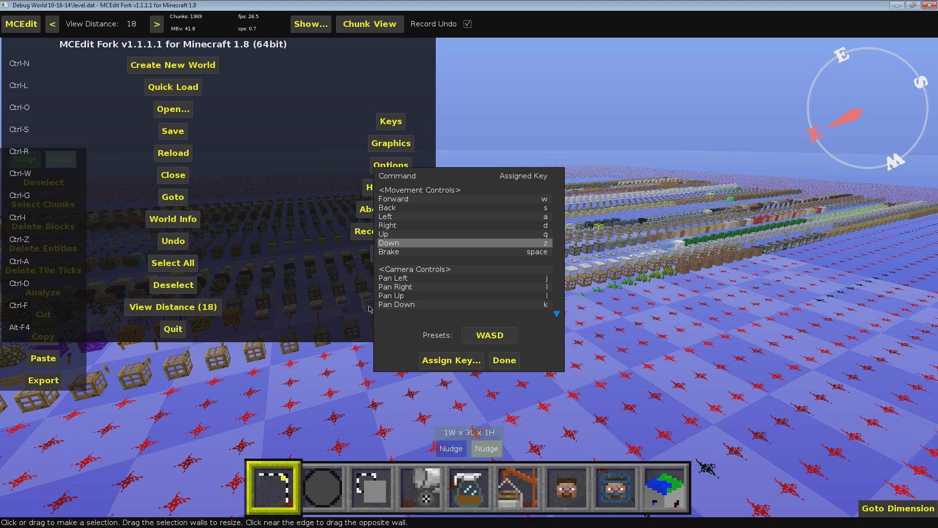
{"action": "key", "text": "Escape"}
{"action": "key", "text": "Escape"}
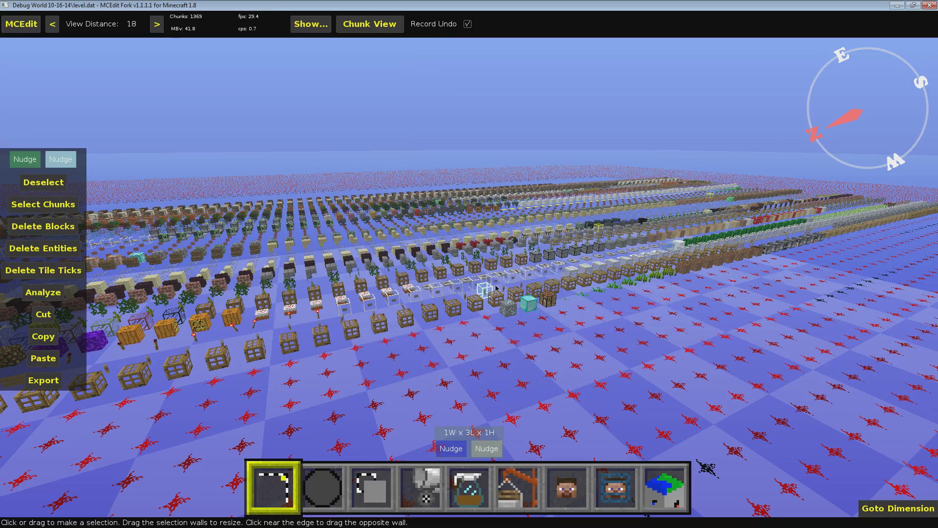
Step: Try out the sideways, backward and vertical movement controls in front of the debug world's block rows
{"action": "mouse_move", "coordinate": [495, 288]}
{"action": "right_mouse_down"}
{"action": "mouse_move", "coordinate": [453, 269]}
{"action": "mouse_move", "coordinate": [449, 294]}
{"action": "mouse_move", "coordinate": [497, 287]}
{"action": "right_mouse_up"}
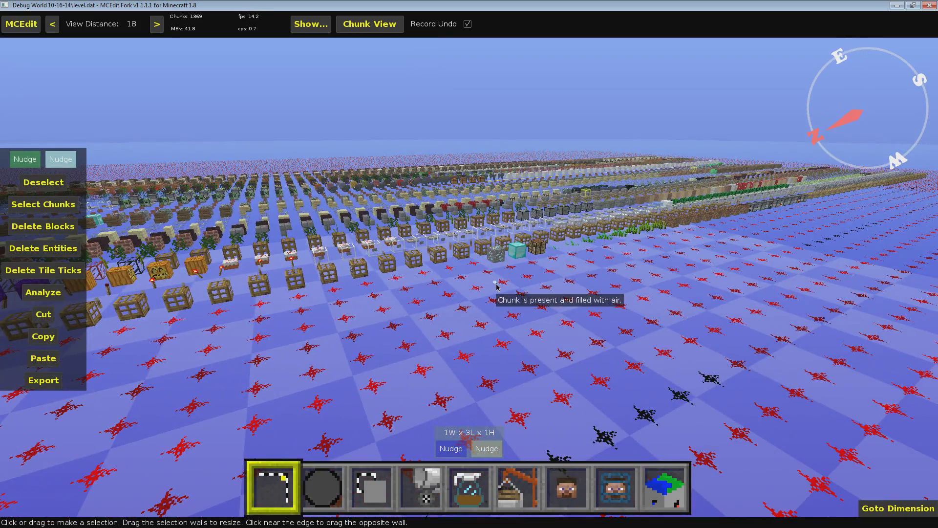
{"action": "key", "text": "a"}
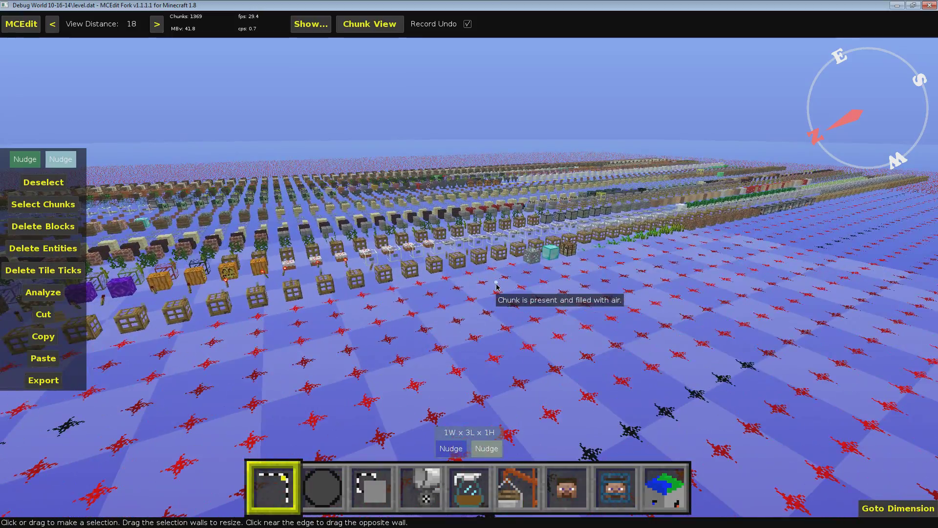
{"action": "key", "text": "s"}
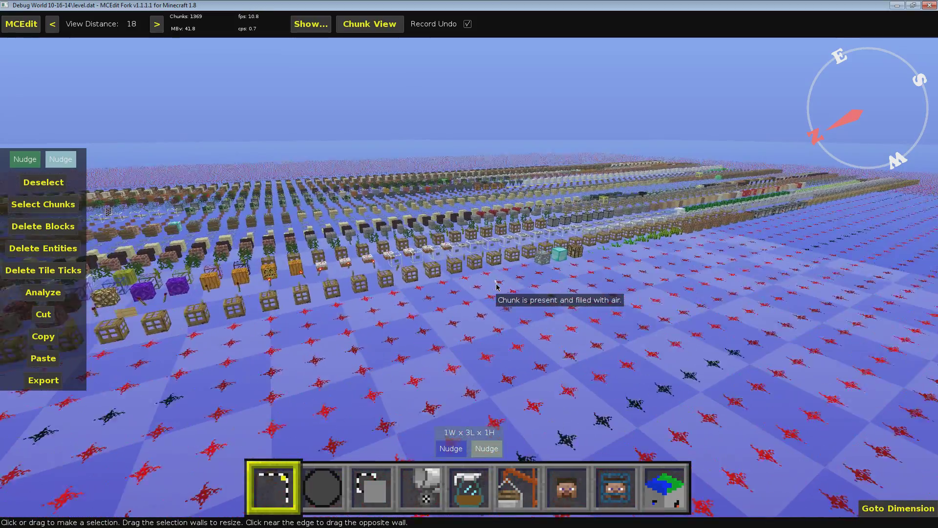
{"action": "key", "text": "d"}
{"action": "key", "text": "a"}
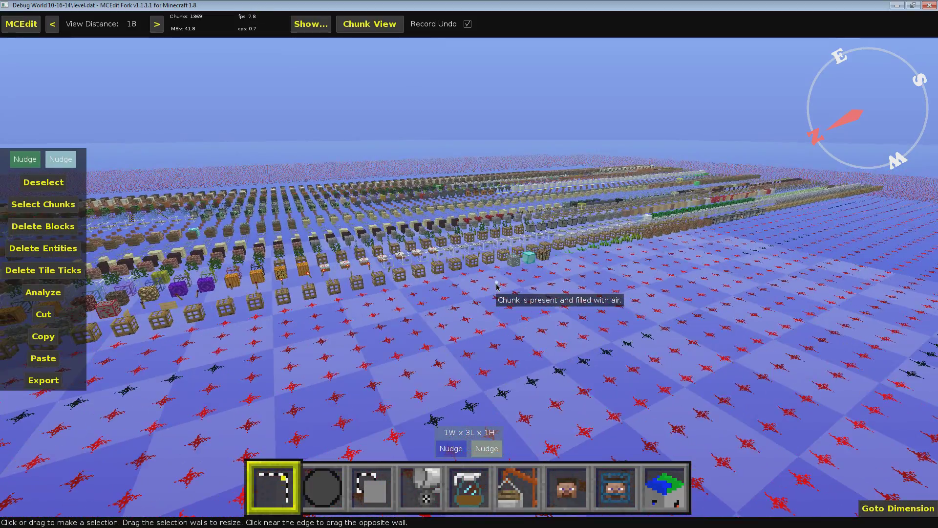
{"action": "key", "text": "z"}
{"action": "key", "text": "space"}
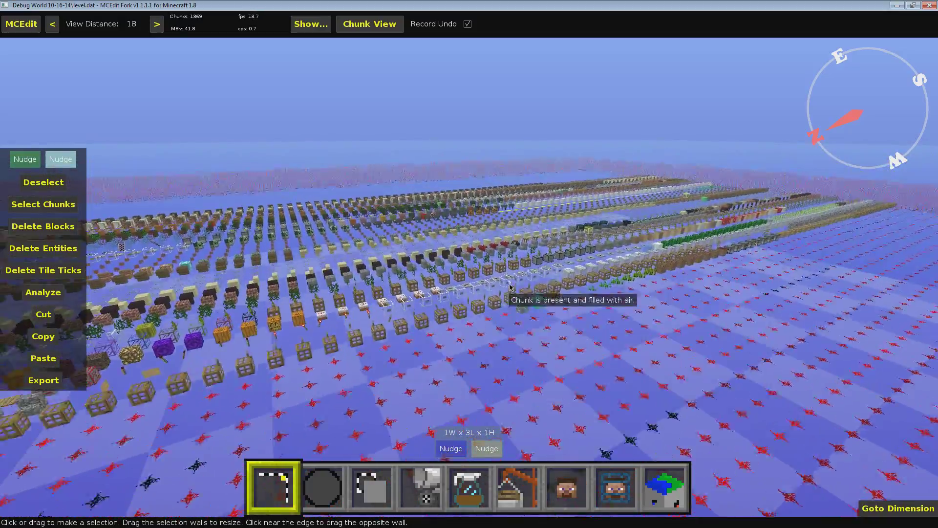
{"action": "key", "text": "shift"}
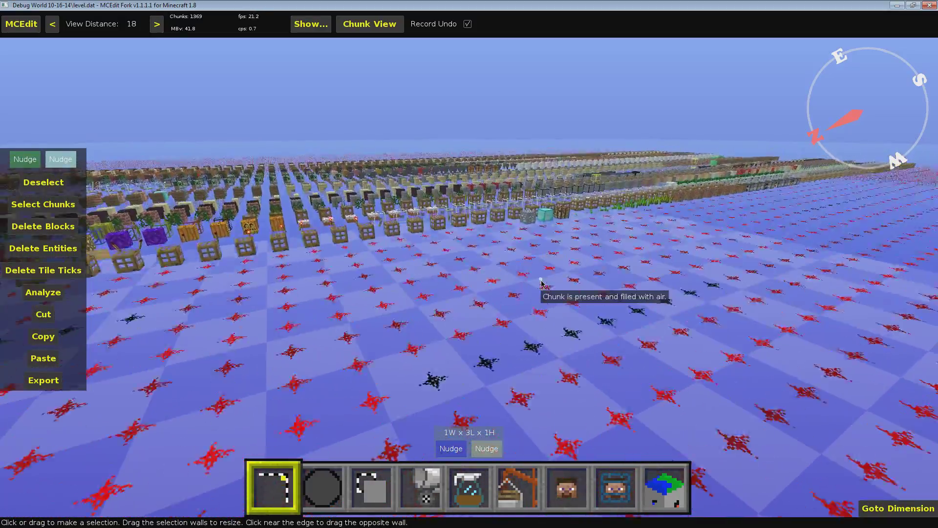
{"action": "key", "text": "space"}
{"action": "key", "text": "shift"}
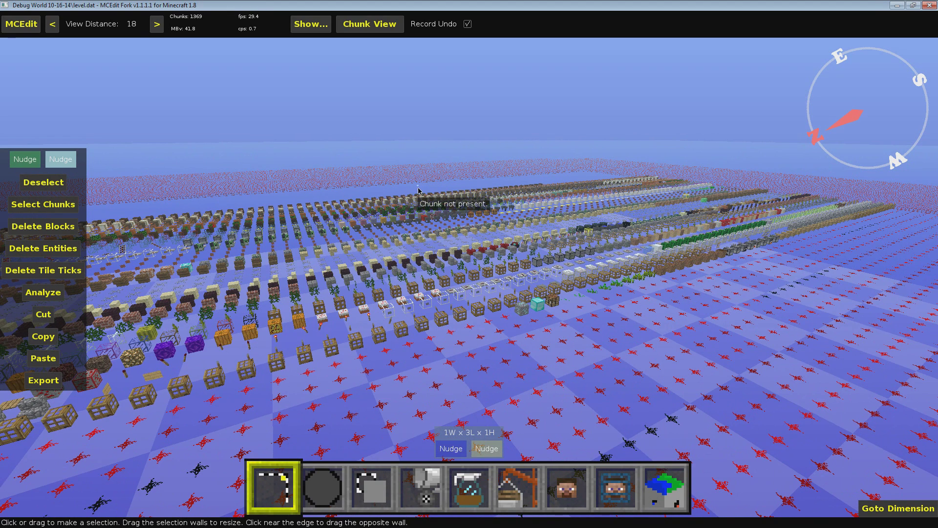
Step: Recheck the movement and camera controls in the key configuration, focusing on the Brake assignment, and return to the world
{"action": "key", "text": "Escape"}
{"action": "left_click", "coordinate": [406, 120]}
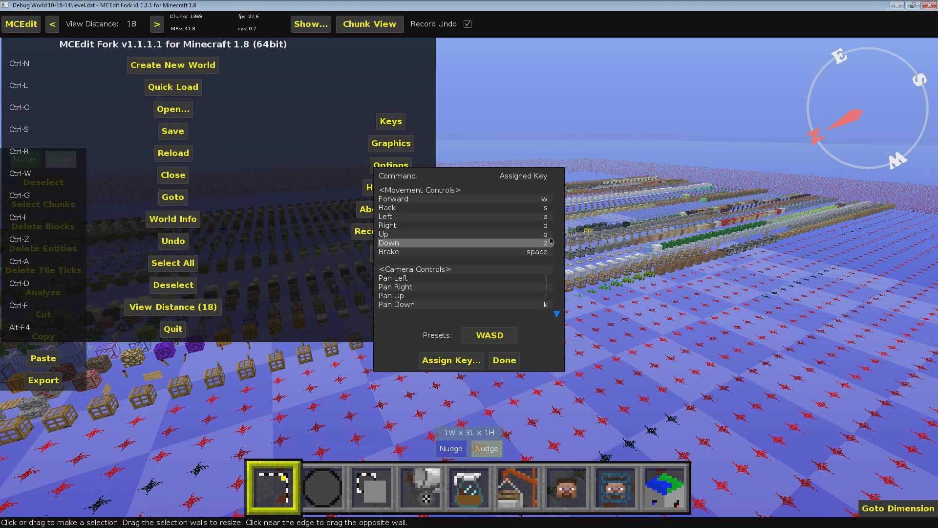
{"action": "scroll", "coordinate": [510, 264], "scroll_direction": "down", "scroll_amount": 1}
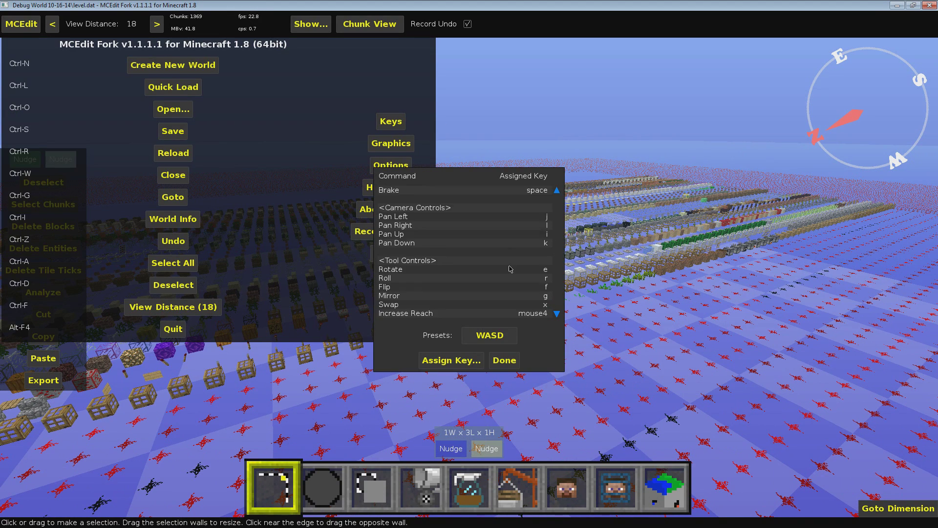
{"action": "left_click", "coordinate": [491, 198]}
{"action": "left_click", "coordinate": [486, 191]}
{"action": "scroll", "coordinate": [514, 231], "scroll_direction": "up", "scroll_amount": 7}
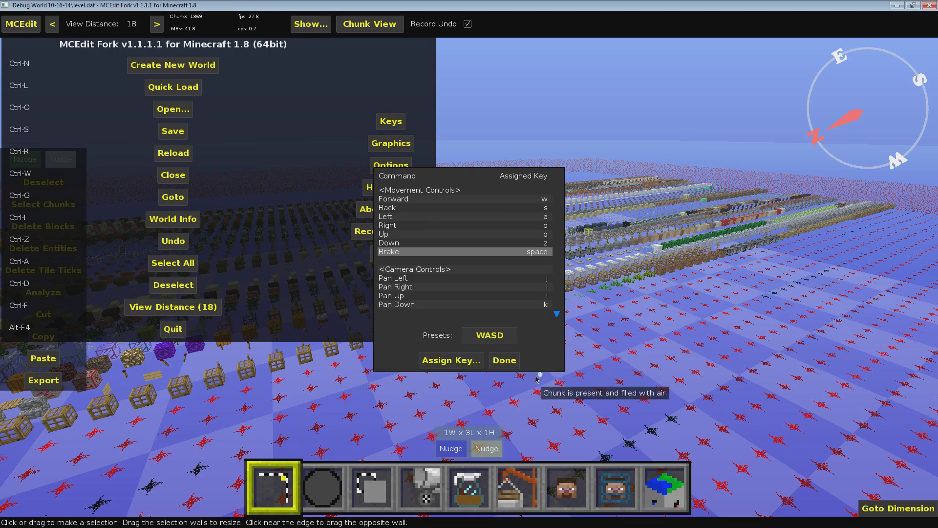
{"action": "left_click", "coordinate": [513, 364]}
{"action": "left_click", "coordinate": [647, 337]}
Step: Circle the near end of the block rows to inspect the trapdoors, cakes, pumpkins and glass blocks
{"action": "mouse_move", "coordinate": [610, 336]}
{"action": "right_mouse_down"}
{"action": "mouse_move", "coordinate": [469, 323]}
{"action": "mouse_move", "coordinate": [609, 335]}
{"action": "right_mouse_up"}
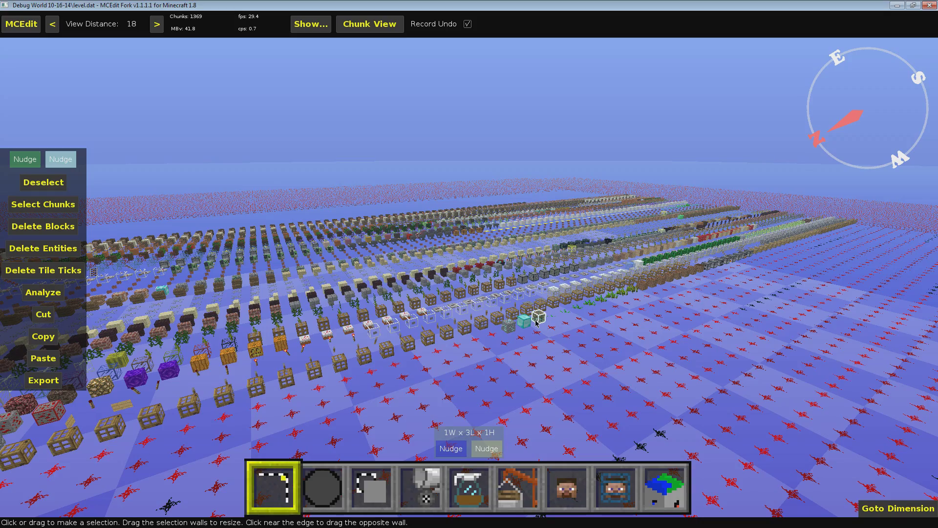
{"action": "key", "text": "a"}
{"action": "key", "text": "w"}
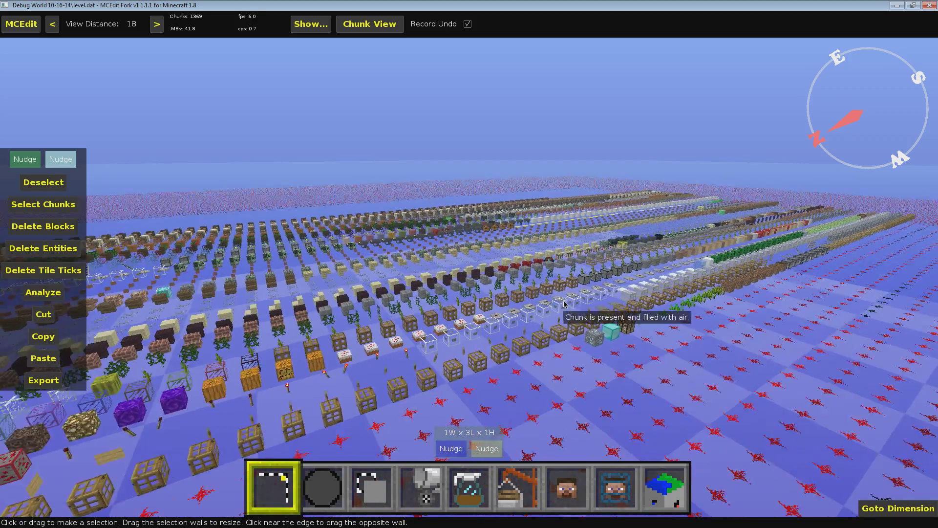
{"action": "right_click", "coordinate": [536, 321]}
{"action": "key", "text": "s"}
{"action": "key", "text": "a"}
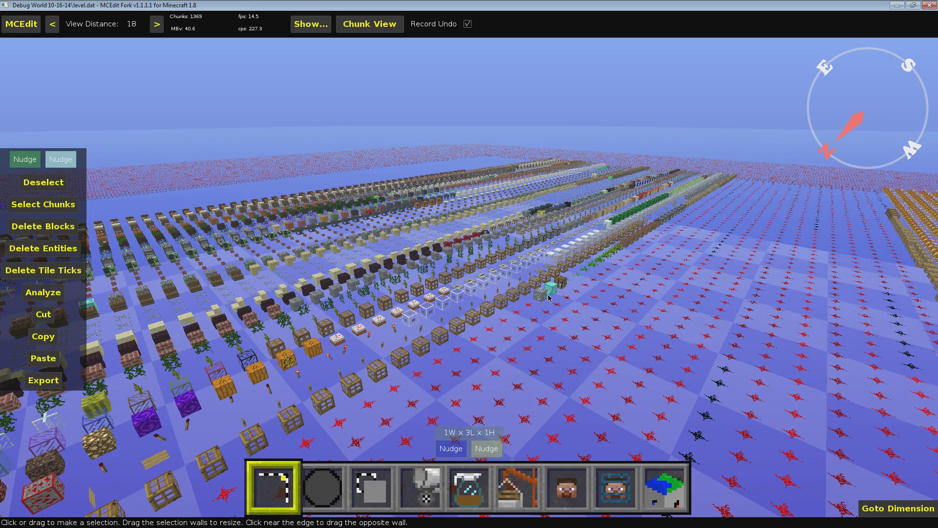
{"action": "key", "text": "a"}
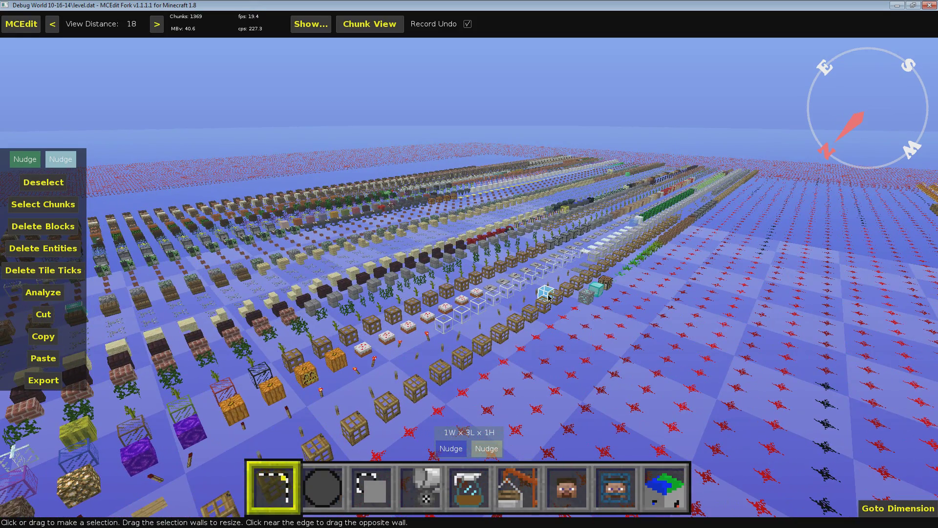
{"action": "key", "text": "a"}
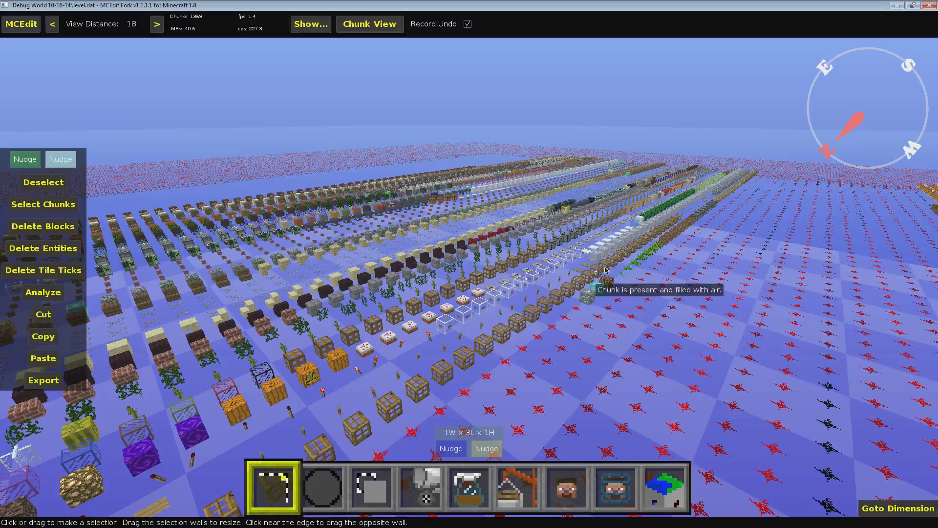
Step: Fly in over the stair and vine rows, and switch to Minecraft 1.8.1-pre3 to view the debug world's blocks in game
{"action": "right_click", "coordinate": [594, 277]}
{"action": "key", "text": "w"}
{"action": "key", "text": "w"}
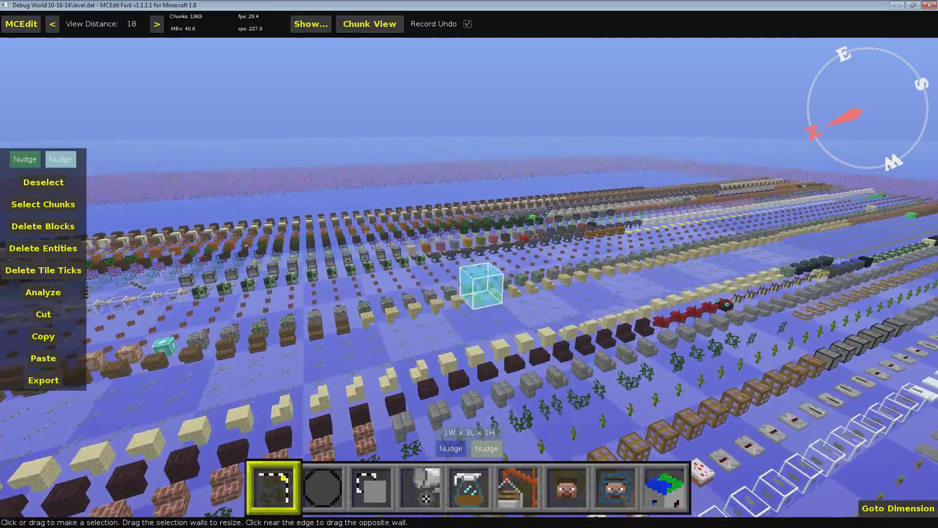
{"action": "key", "text": "w"}
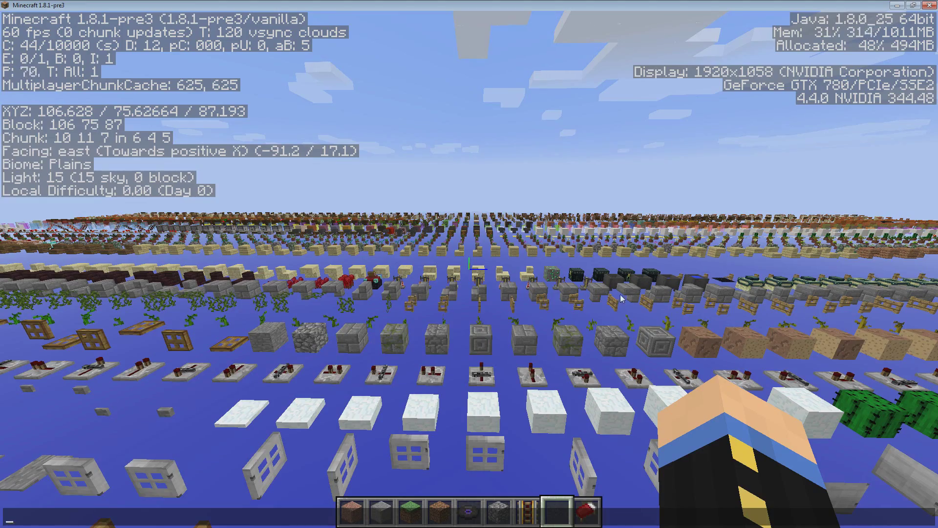
{"action": "key", "text": "w"}
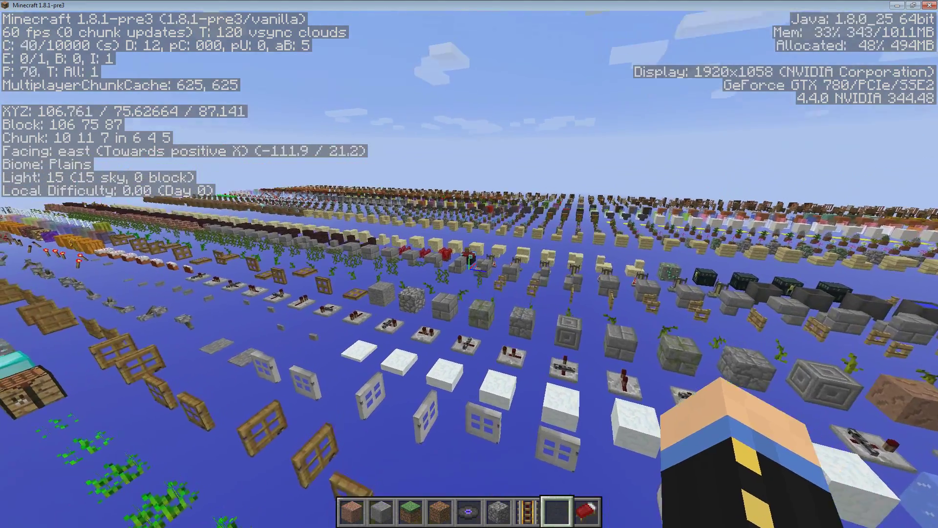
Step: Fly over the stair rows to the flower pots and redstone comparators in the Minecraft debug world
{"action": "key", "text": "w"}
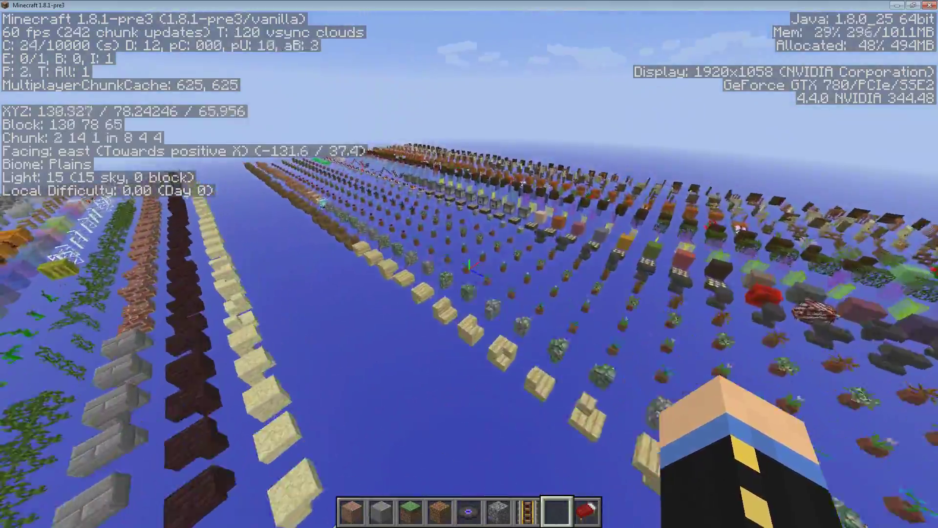
{"action": "key", "text": "w"}
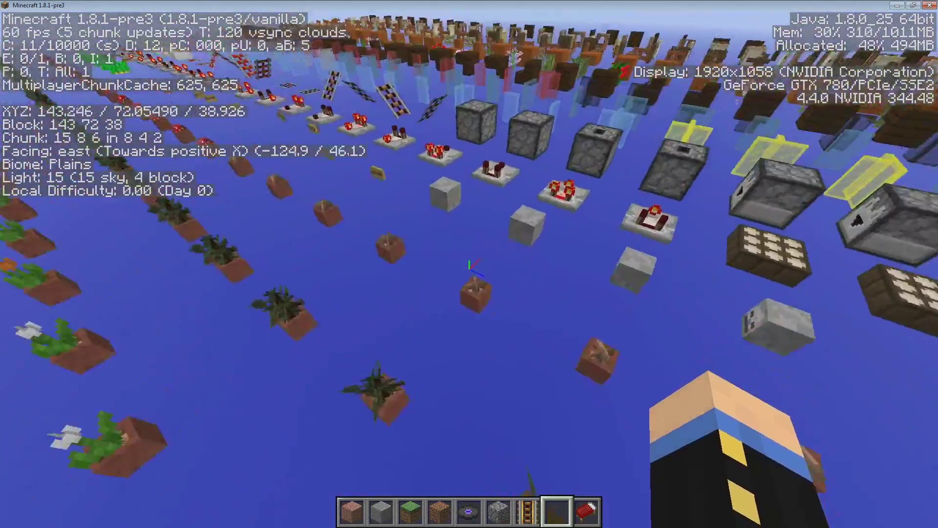
{"action": "key", "text": "F3"}
{"action": "key", "text": "F3"}
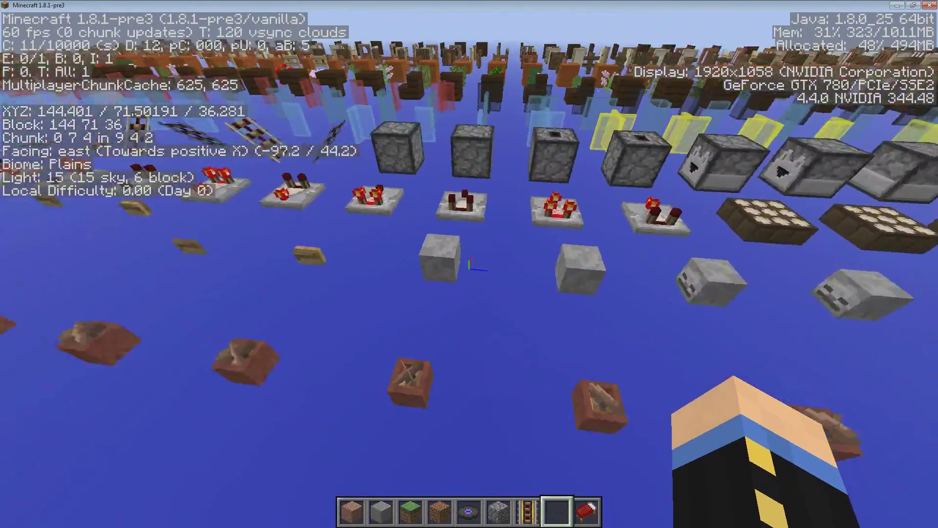
Step: Move along the skull row to inspect the skulls, dead bush pots and daylight sensors, and switch back to the MCEdit fork
{"action": "key", "text": "d"}
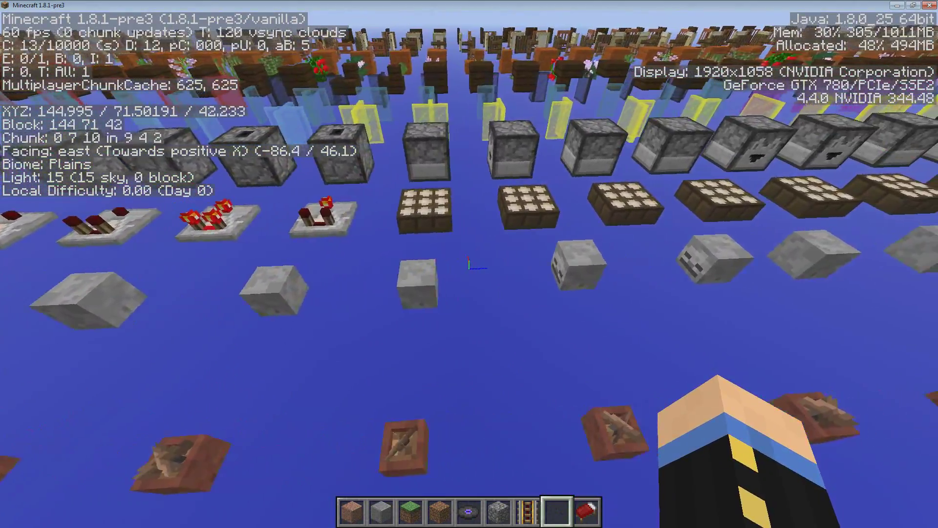
{"action": "key", "text": "d"}
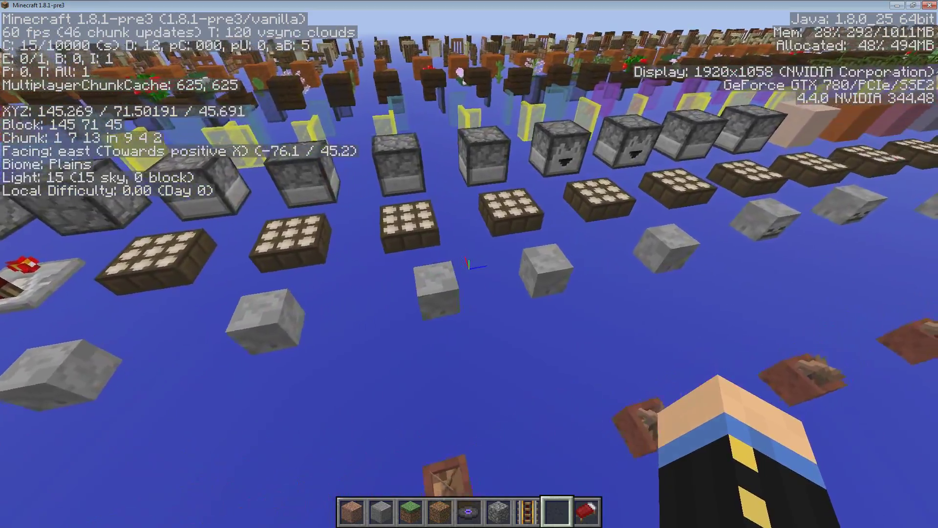
{"action": "key", "text": "w"}
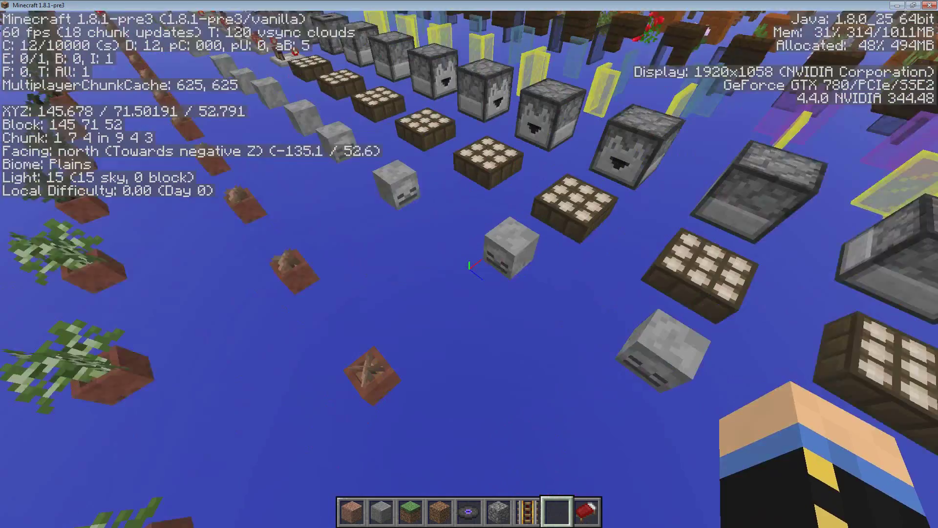
{"action": "key", "text": "a"}
{"action": "key", "text": "space"}
{"action": "key", "text": "a"}
{"action": "key", "text": "t"}
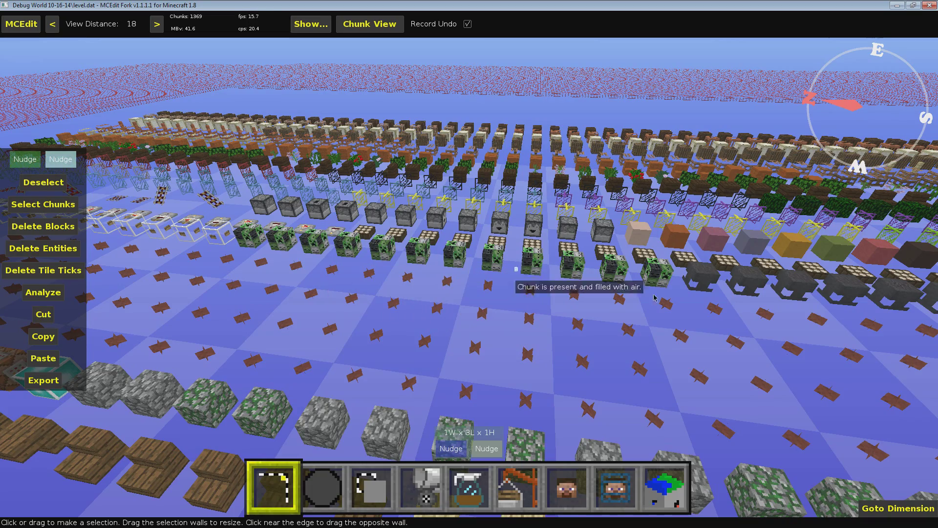
Step: Circle the same rows in MCEdit to examine how the flower pots, skulls and comparators are rendered
{"action": "right_click", "coordinate": [606, 294]}
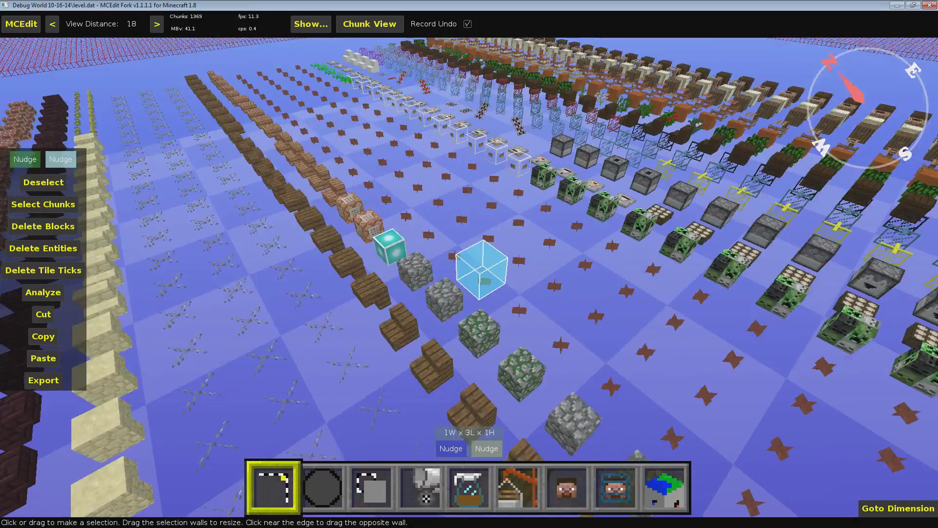
{"action": "key", "text": "w"}
{"action": "right_click", "coordinate": [601, 288]}
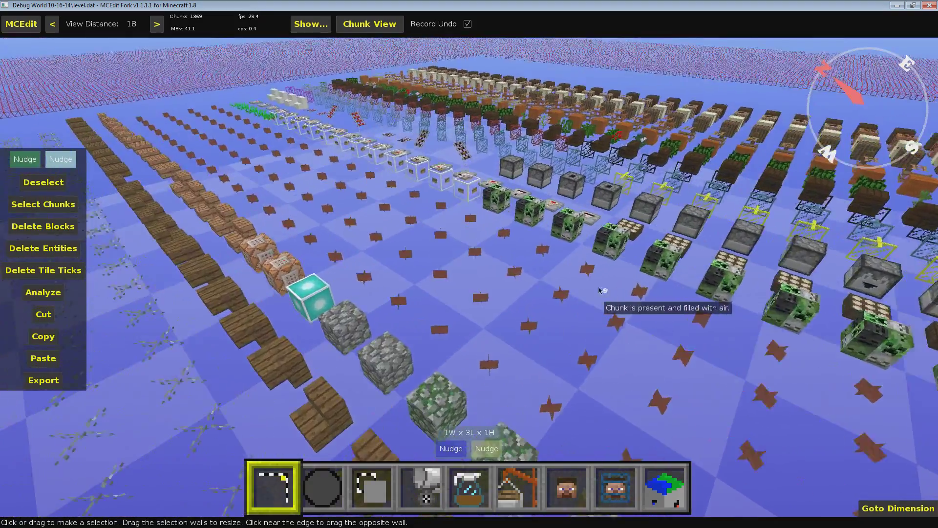
{"action": "right_click", "coordinate": [459, 160]}
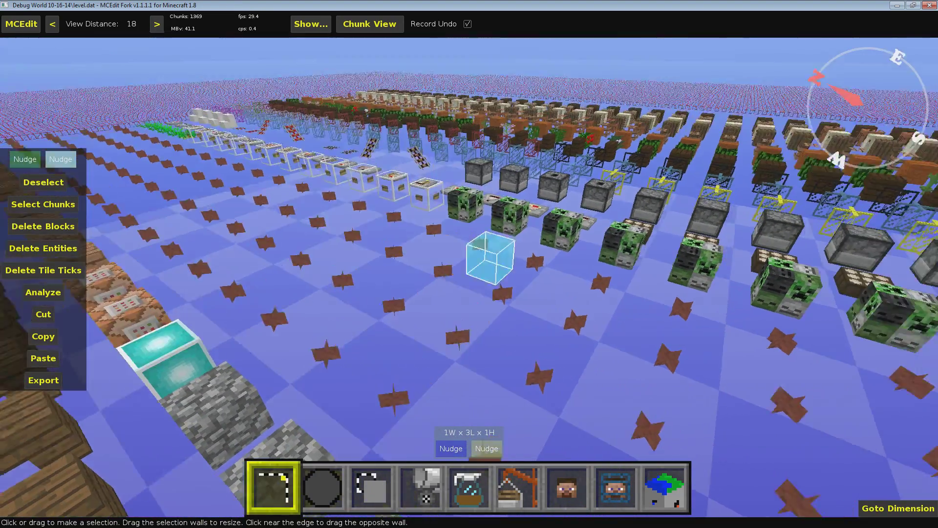
{"action": "key", "text": "s"}
{"action": "right_click", "coordinate": [459, 160]}
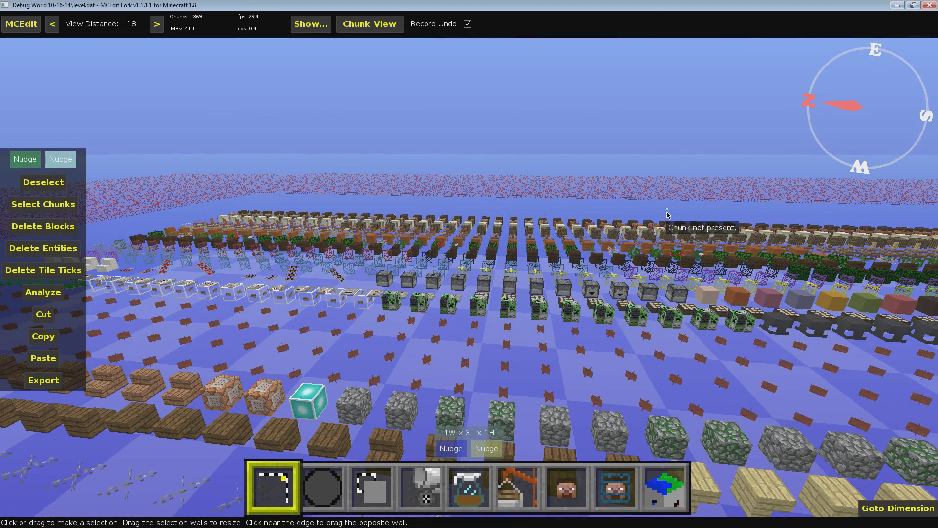